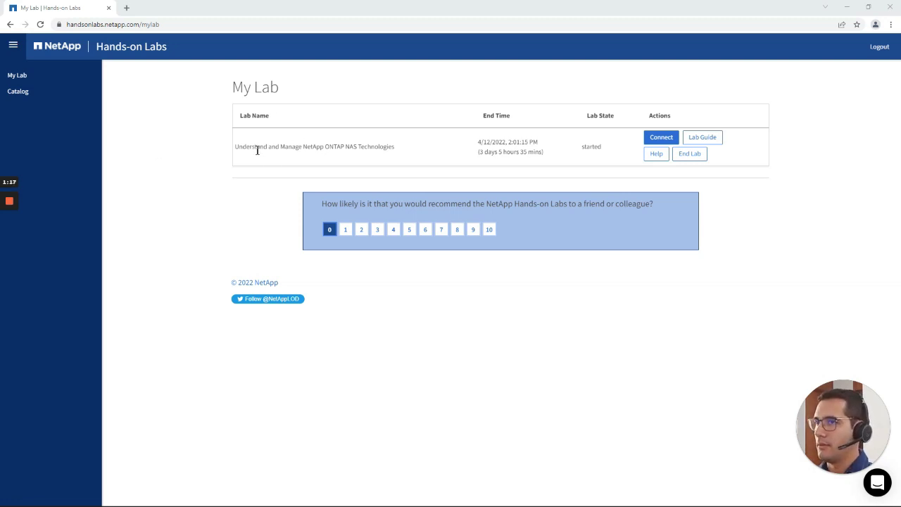
- Connect to the running Understand and Manage NetApp ONTAP NAS Technologies lab
click(662, 138)
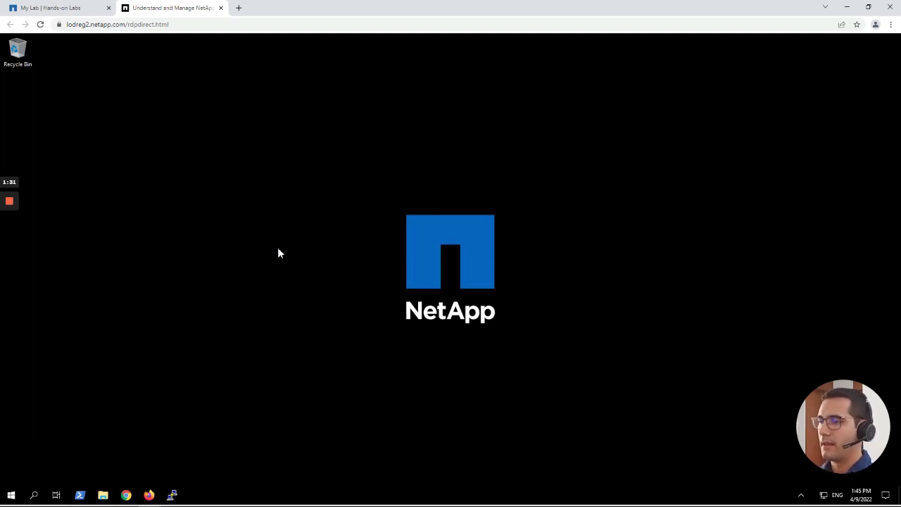
- Launch Chrome from the remote desktop taskbar to load cluster1's System Manager
click(126, 495)
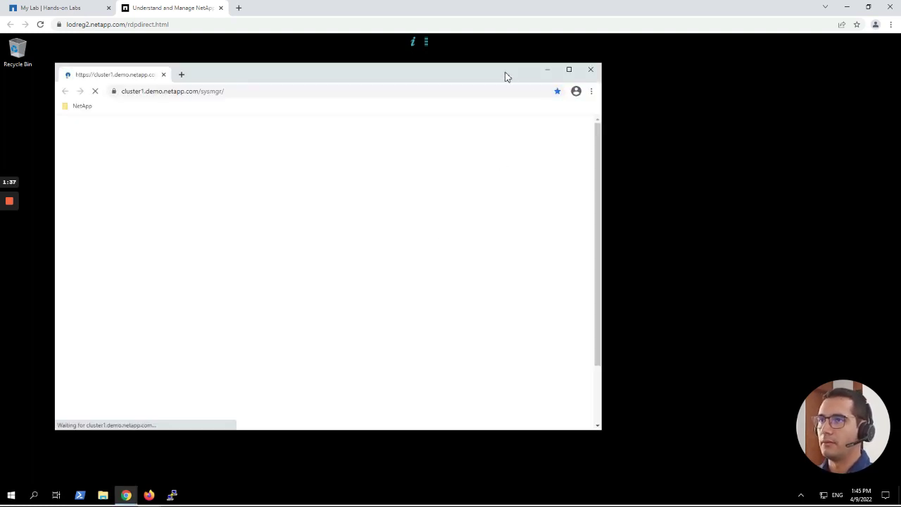
- Maximize Chrome and sign in to cluster1 System Manager with the prefilled admin credentials
click(568, 69)
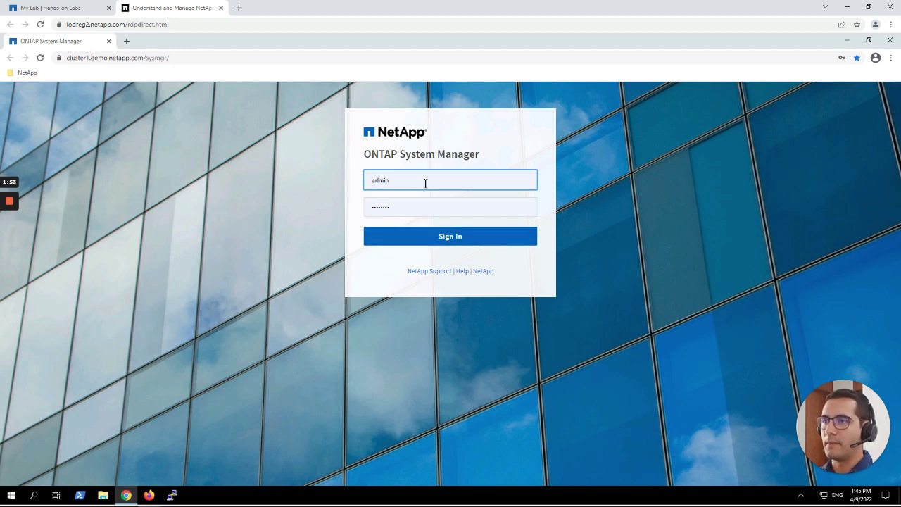
click(420, 232)
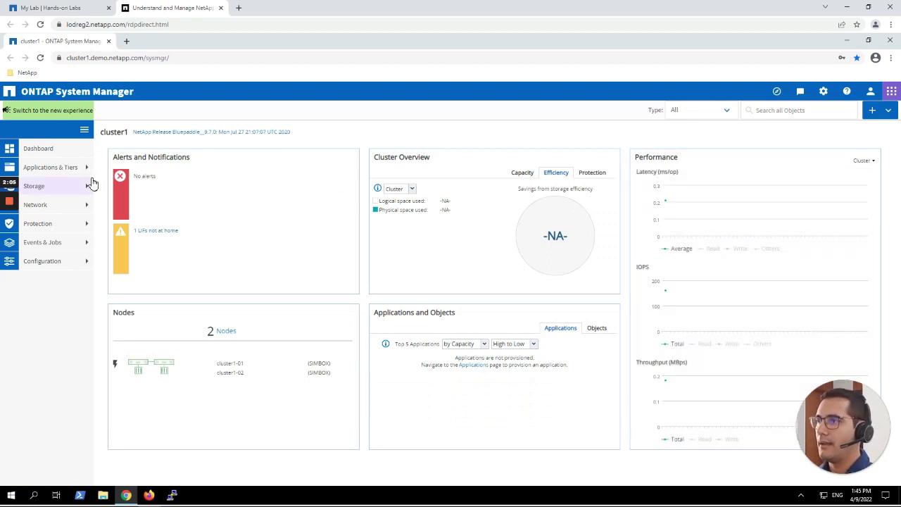
- Open Storage > Aggregates & Disks > Aggregates, listing aggr0_cluster1_01 and aggr0_cluster1_02
click(90, 185)
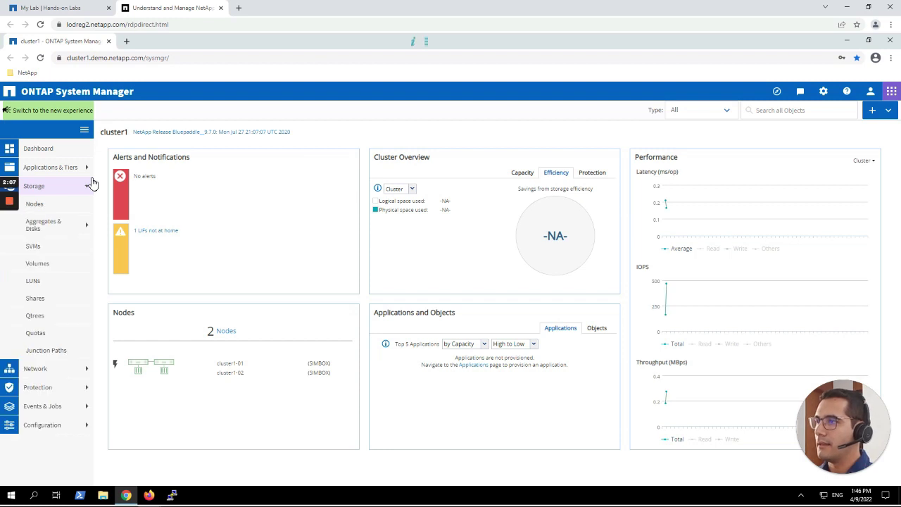
click(61, 204)
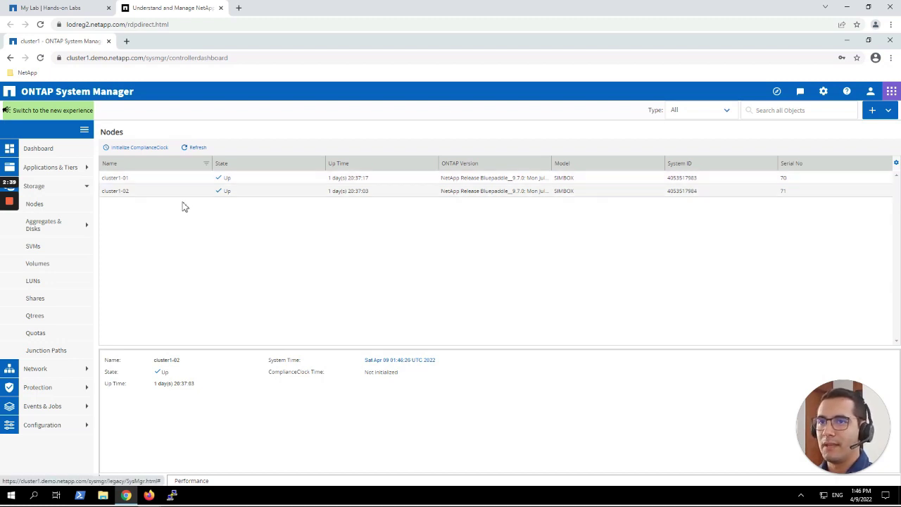
click(39, 233)
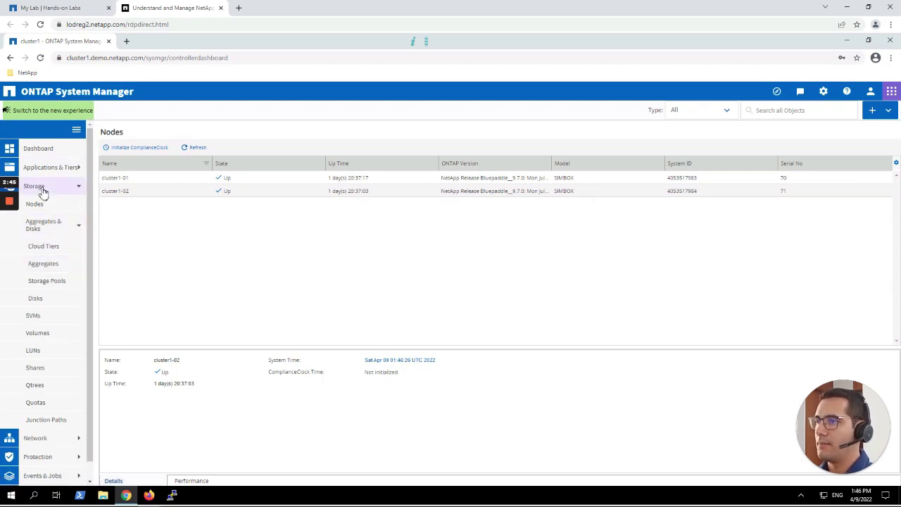
click(48, 262)
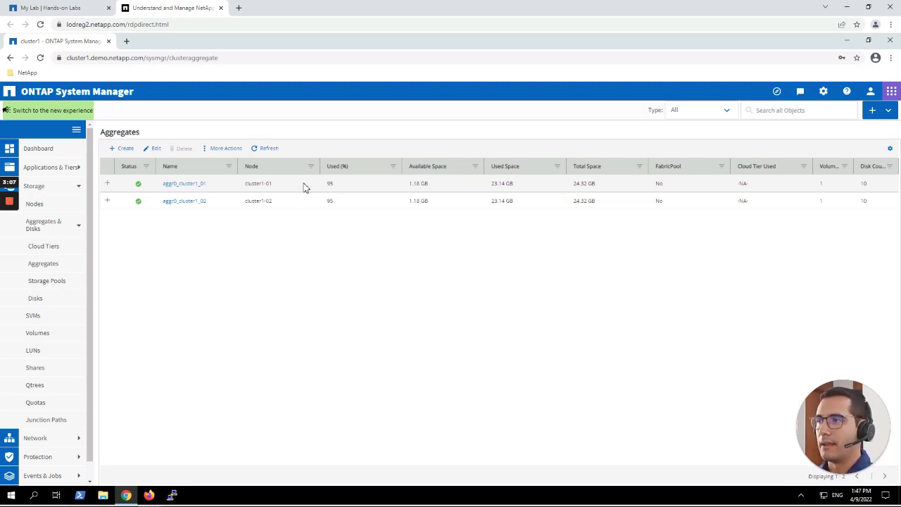
- Start a manually configured aggregate named aggr1_cluster1_01
click(126, 150)
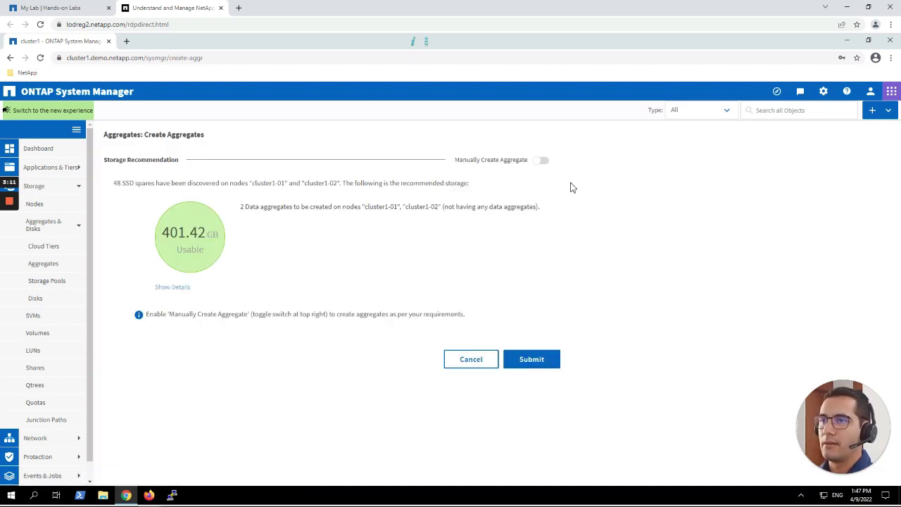
click(540, 163)
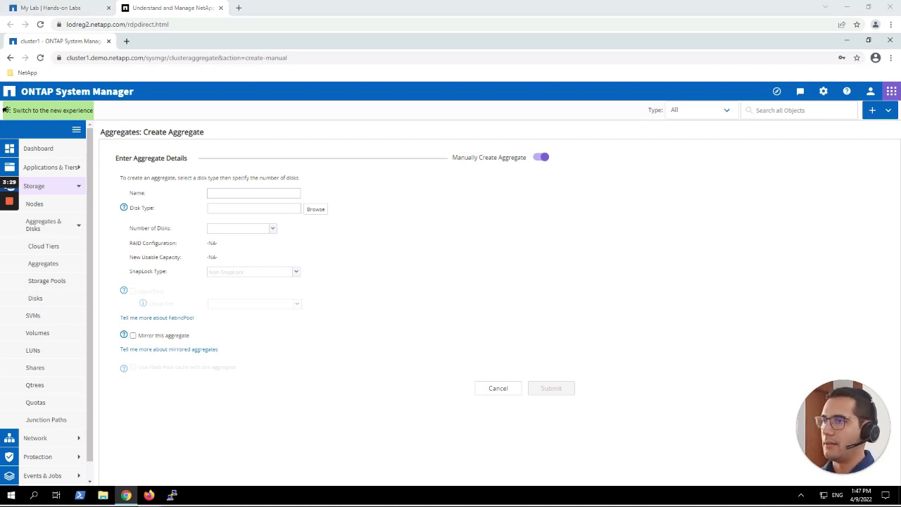
text(aggr1_cluster1_01)
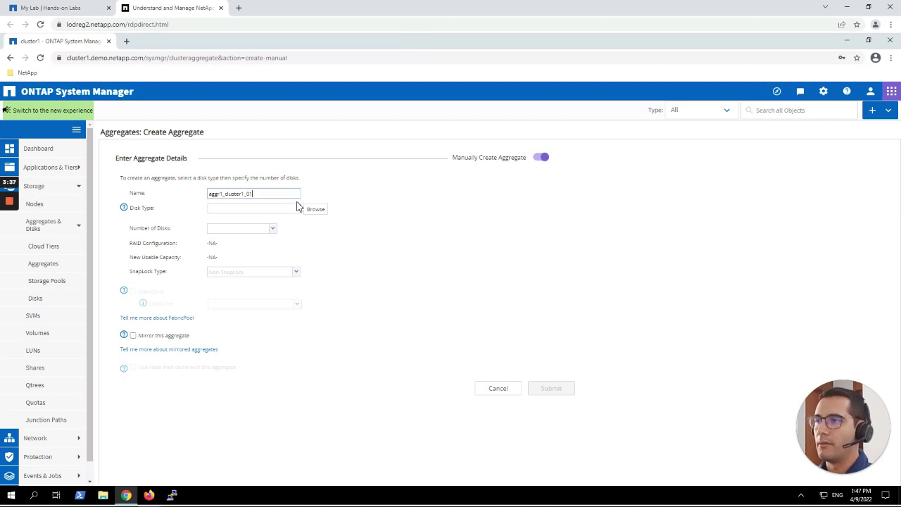
- Use 5 SSD disks from cluster1-01, giving RAID-DP with 66.9 GB usable
click(316, 211)
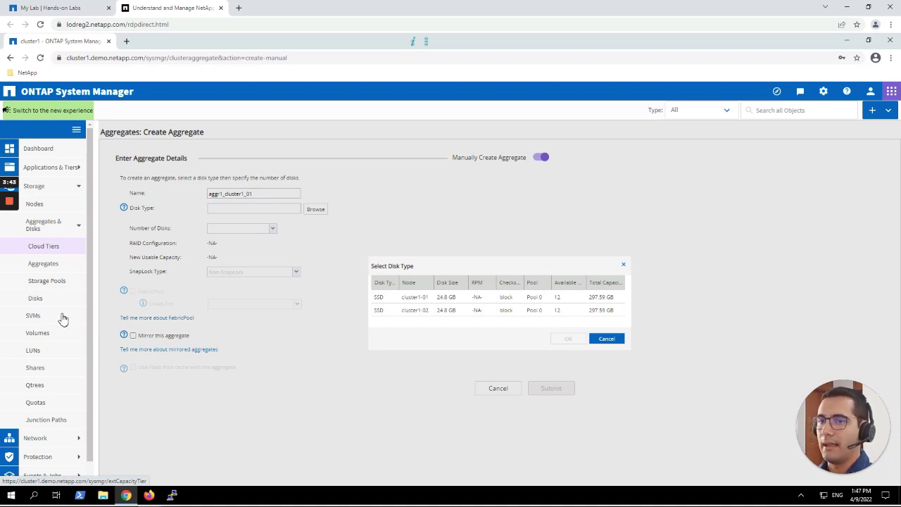
click(448, 301)
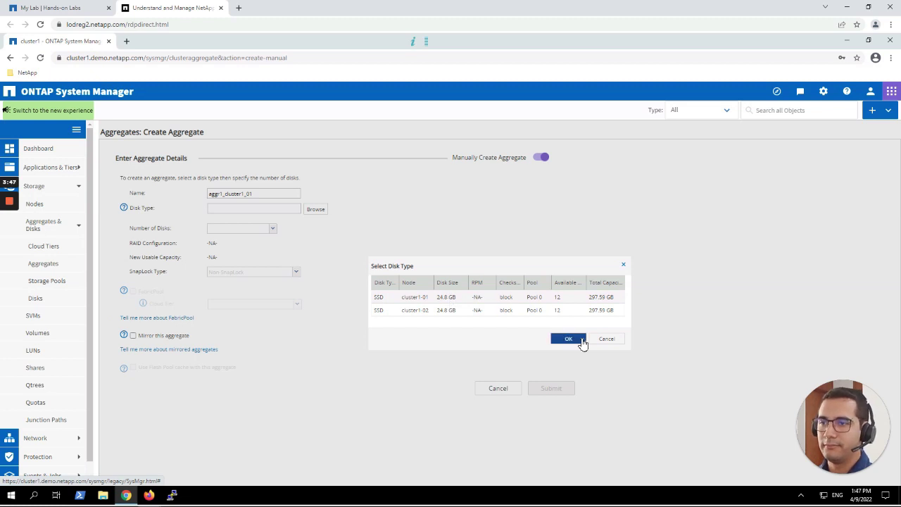
click(568, 338)
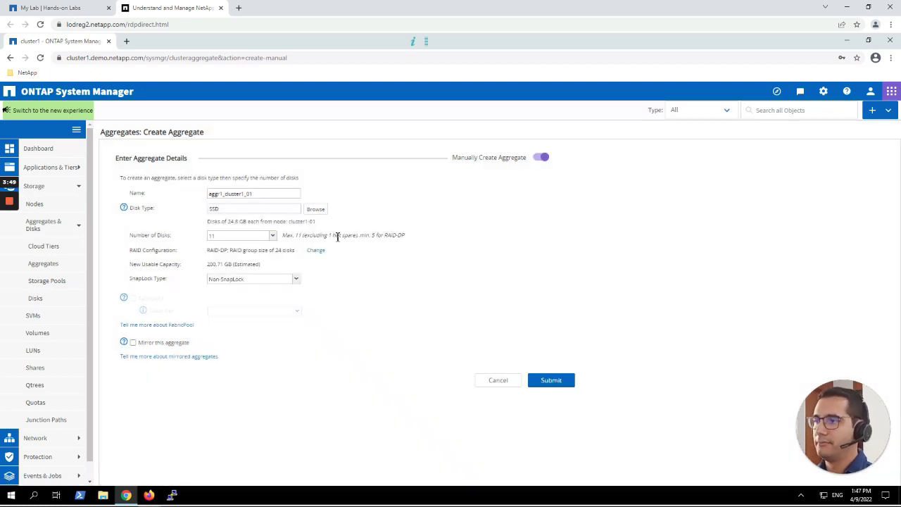
click(273, 236)
click(242, 248)
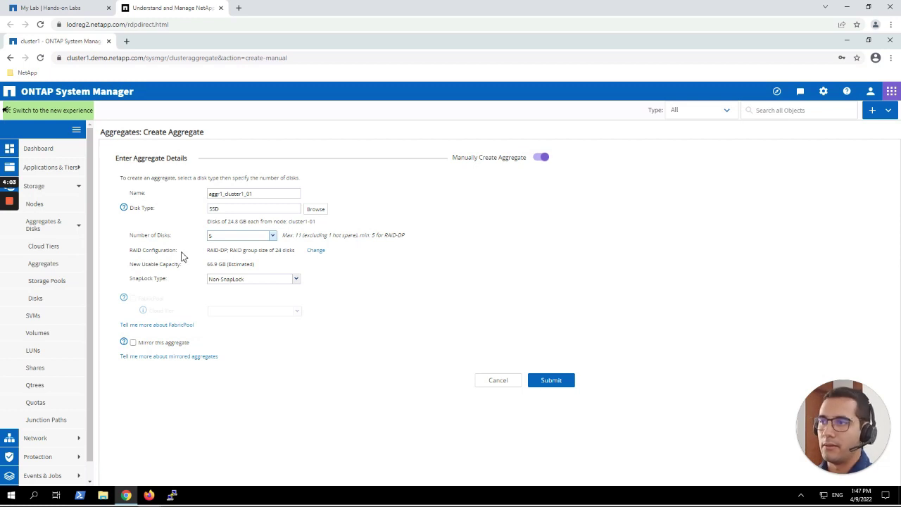
drag(209, 252, 229, 252)
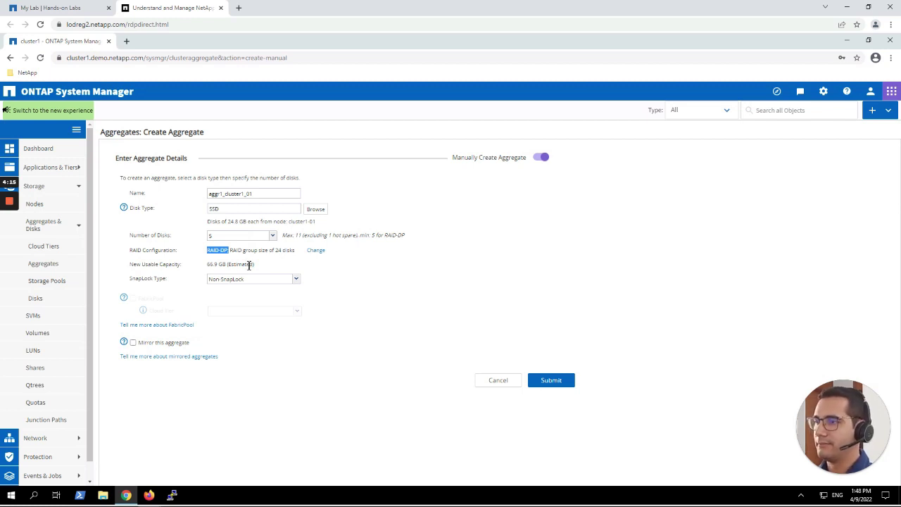
click(551, 286)
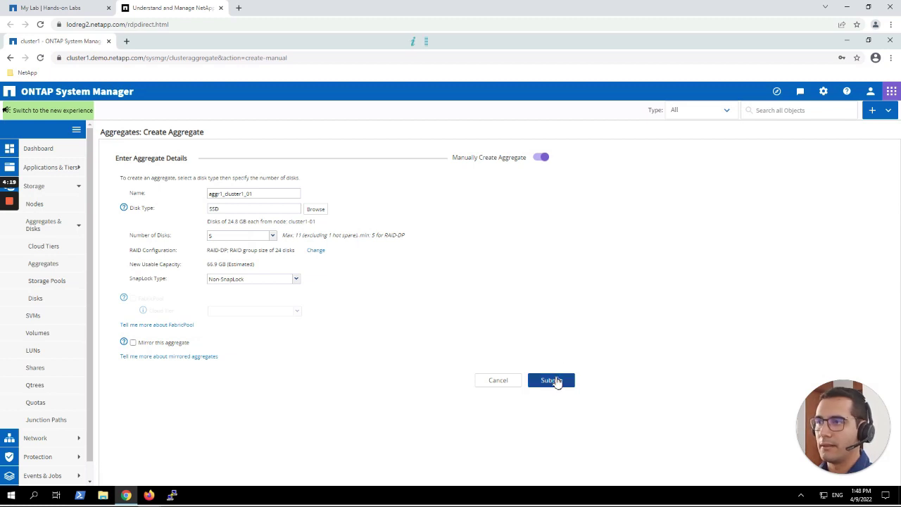
- Submit aggr1_cluster1_01 and dismiss the SUCCESS banner
click(553, 380)
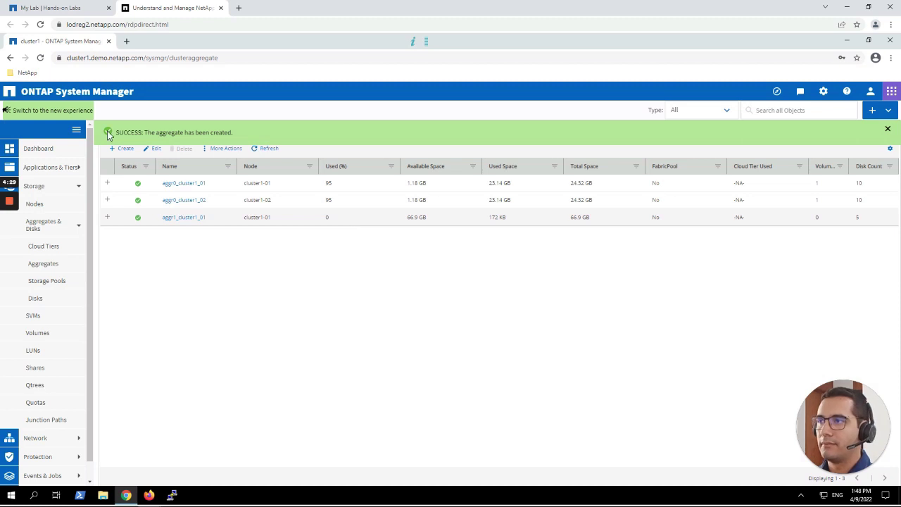
drag(124, 132, 181, 133)
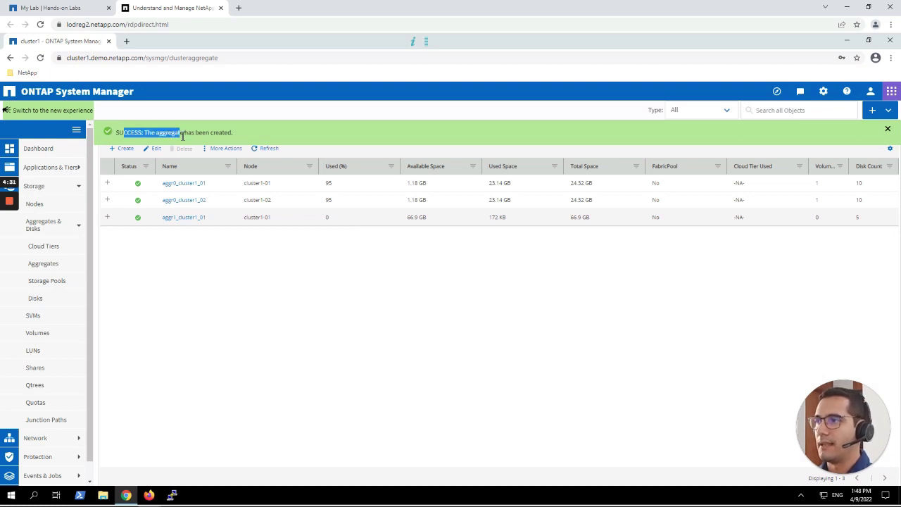
click(888, 131)
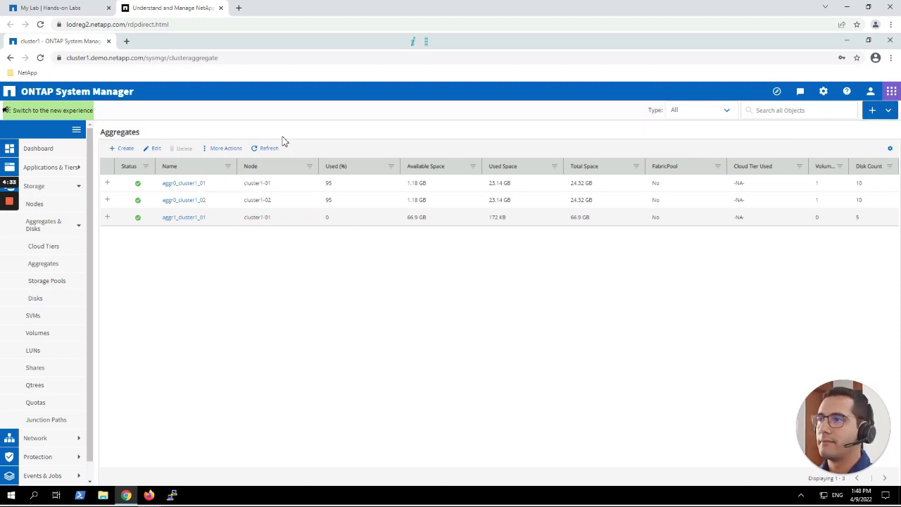
- Start a second manual aggregate named aggr1_cluster1_02
click(117, 148)
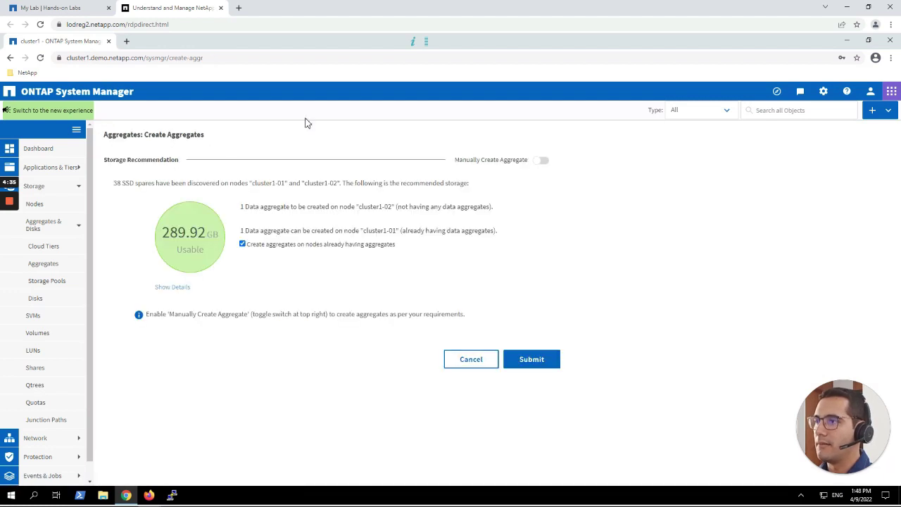
click(542, 161)
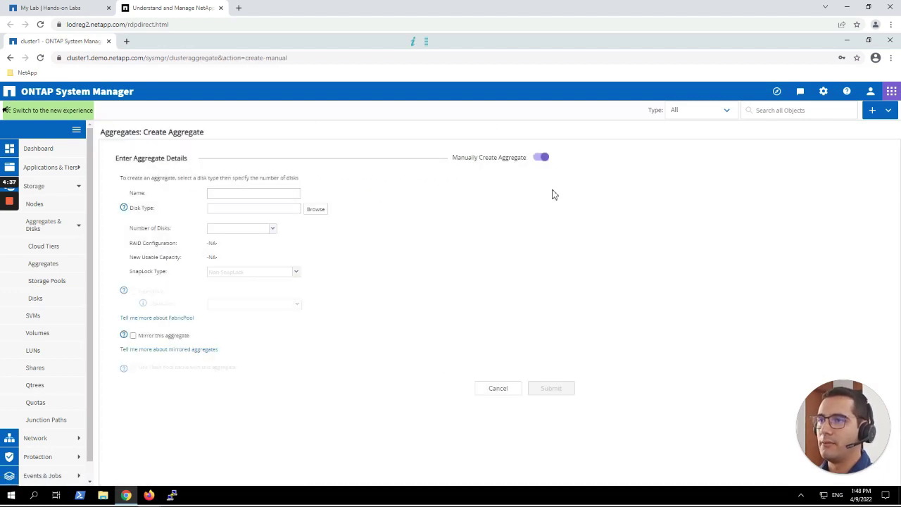
click(244, 194)
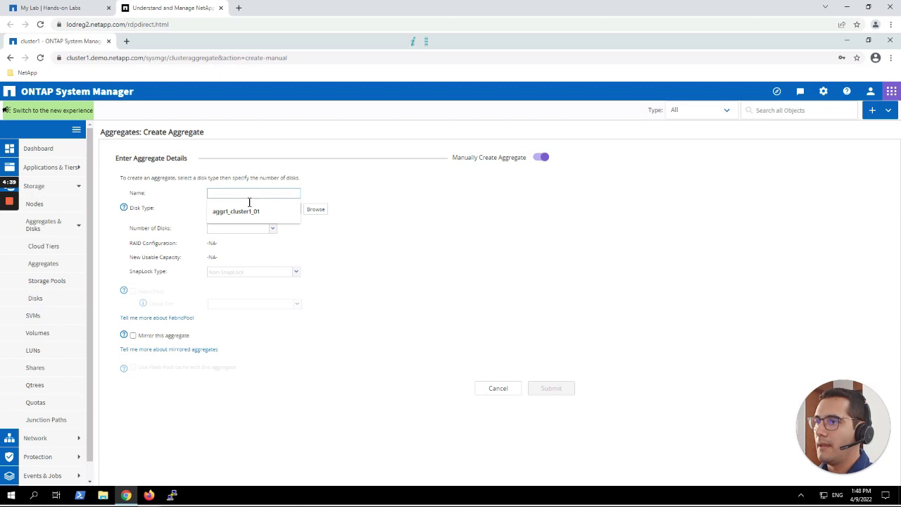
click(239, 211)
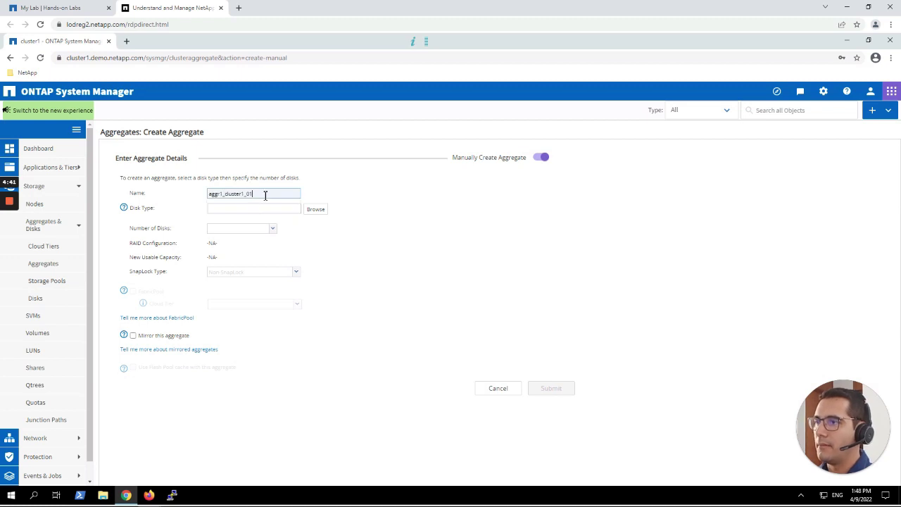
key(BackSpace)
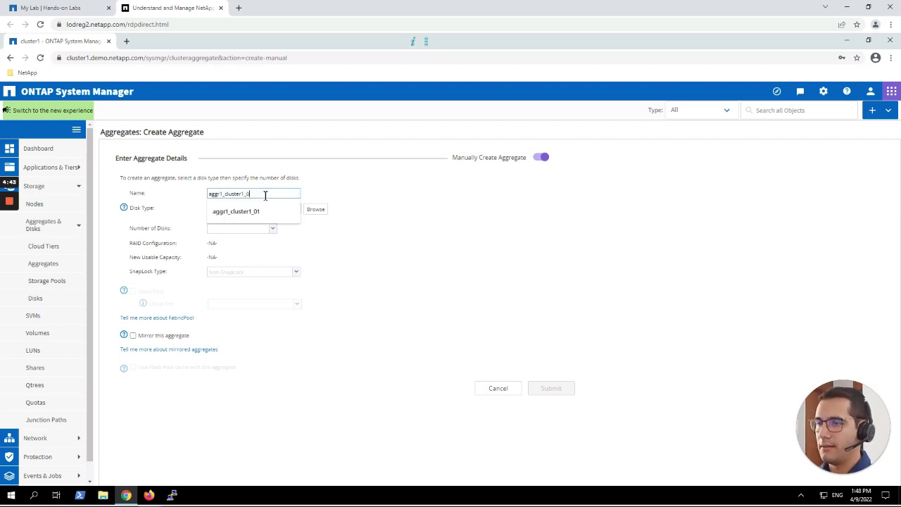
text(2)
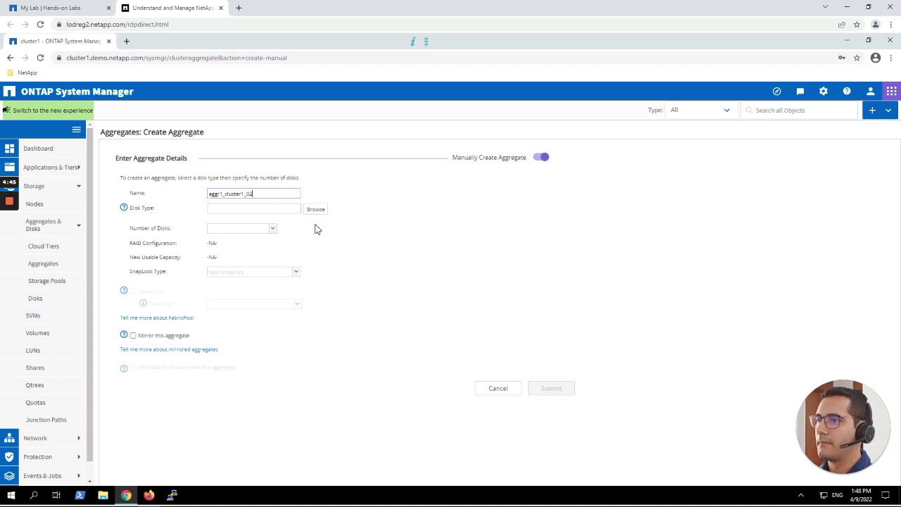
- Give aggr1_cluster1_02 5 SSD disks from cluster1-02 with RAID-DP and submit it
click(316, 211)
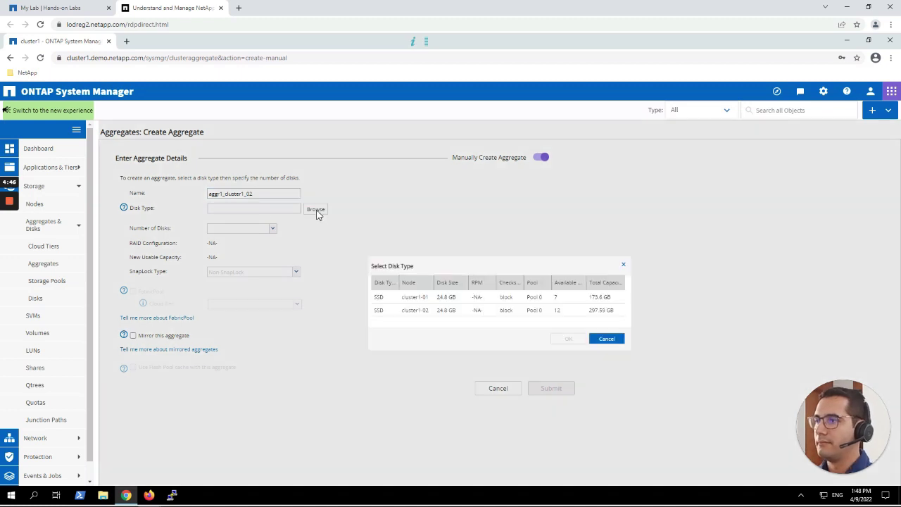
click(418, 311)
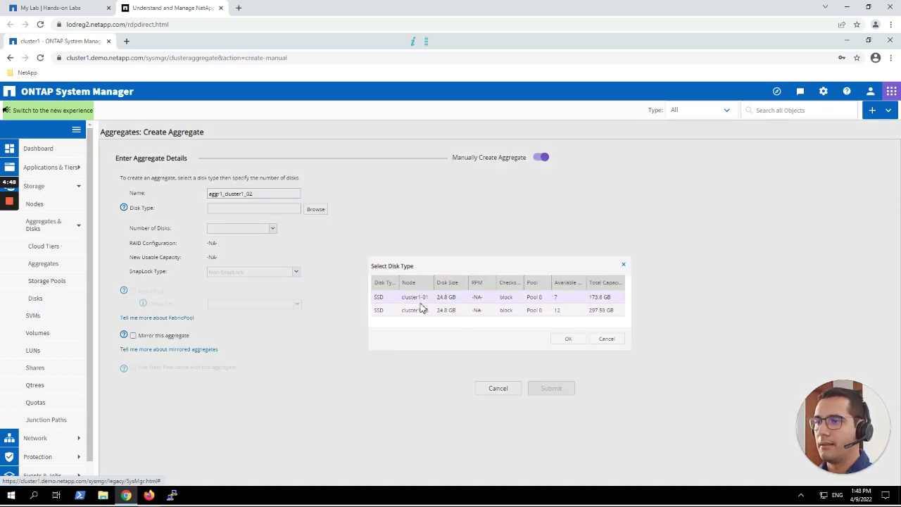
click(570, 339)
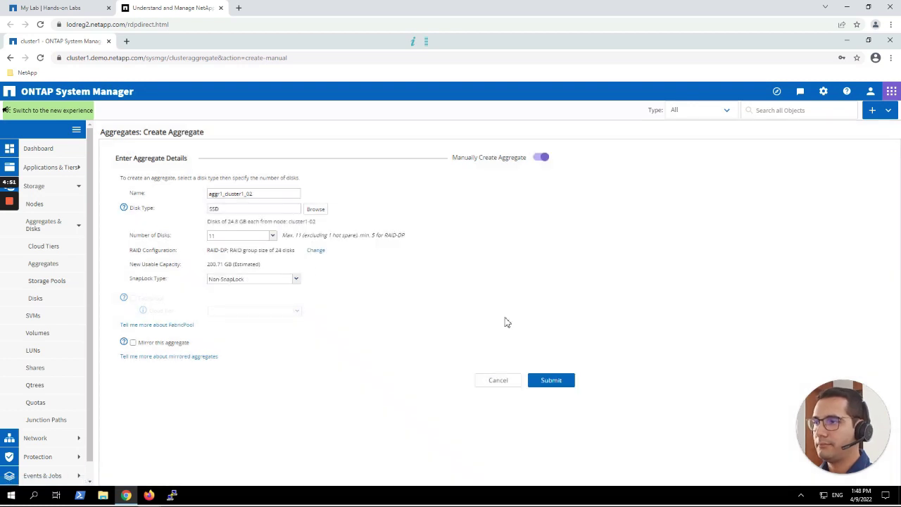
click(266, 239)
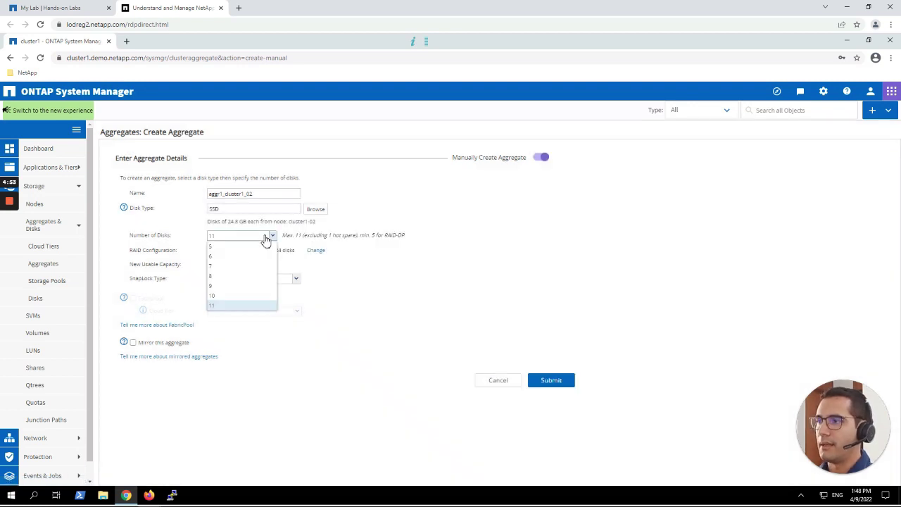
click(243, 248)
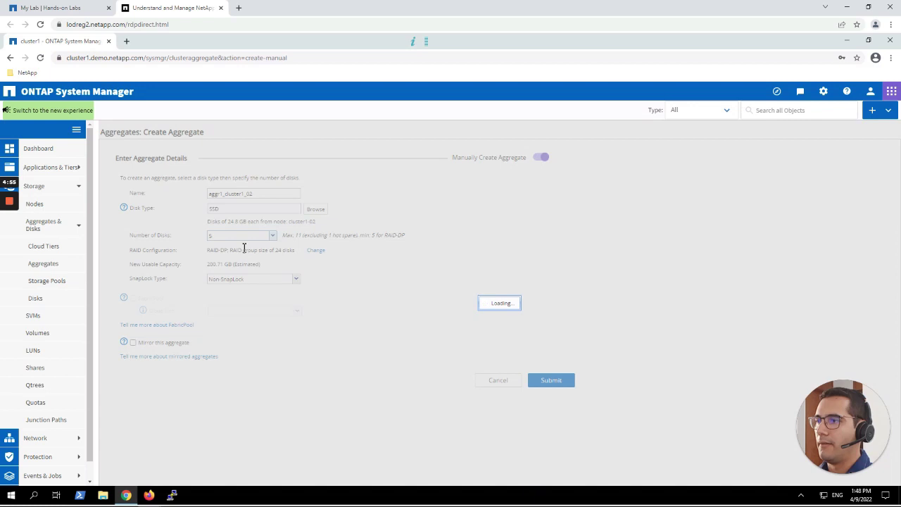
double_click(213, 251)
drag(243, 249, 258, 250)
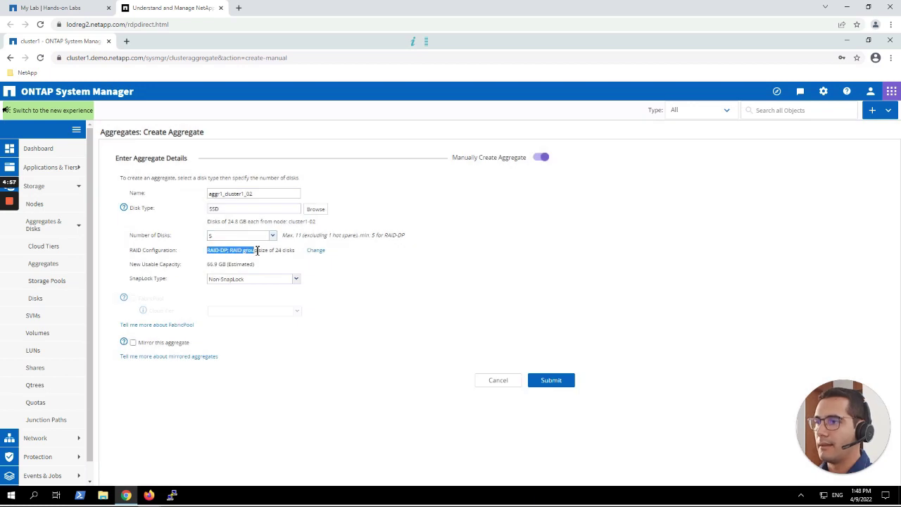
click(458, 301)
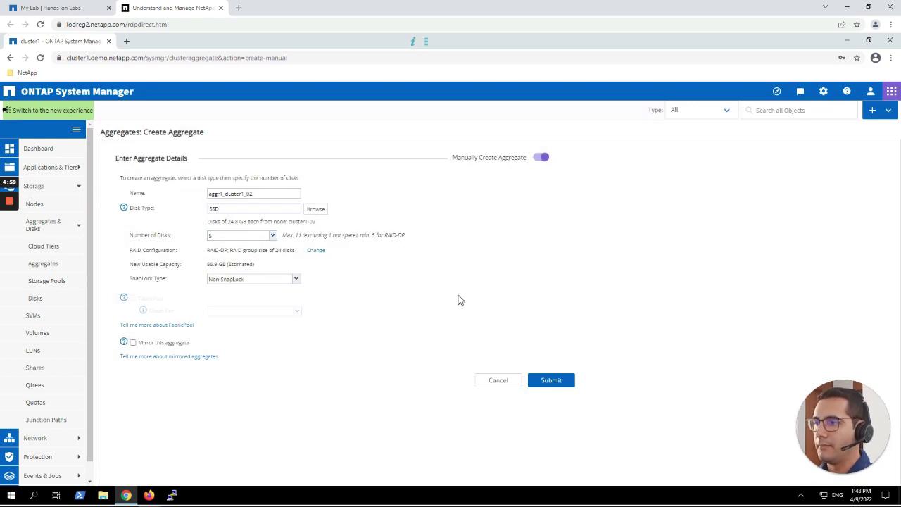
click(562, 380)
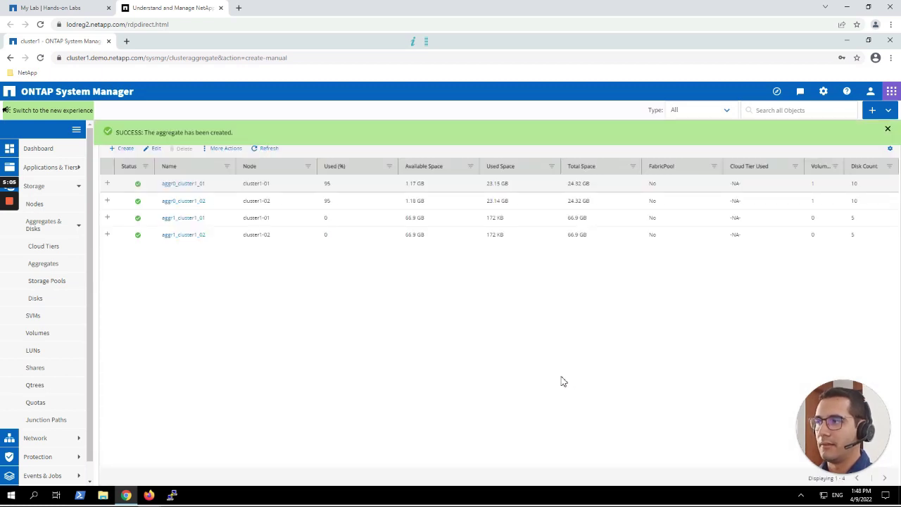
- Check both 66.9 GB aggr1 aggregates are listed, then collapse the Storage menu
mouse_move(5, 236)
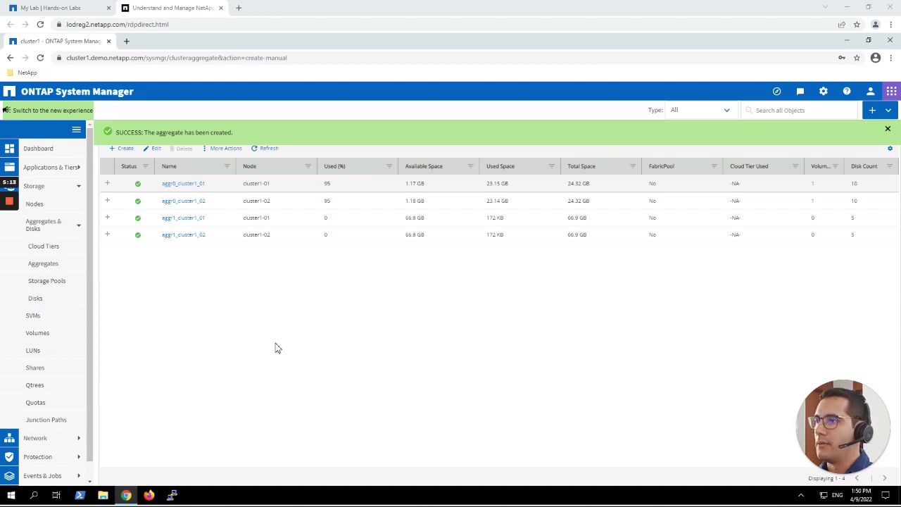
click(52, 189)
- Under Network, view Broadcast Domains, then open the empty Subnets page and start a new subnet
click(49, 205)
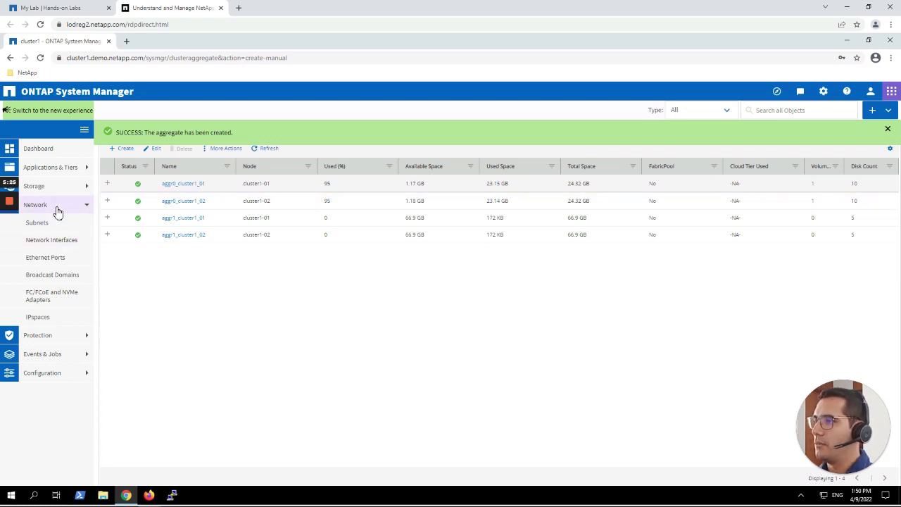
click(61, 276)
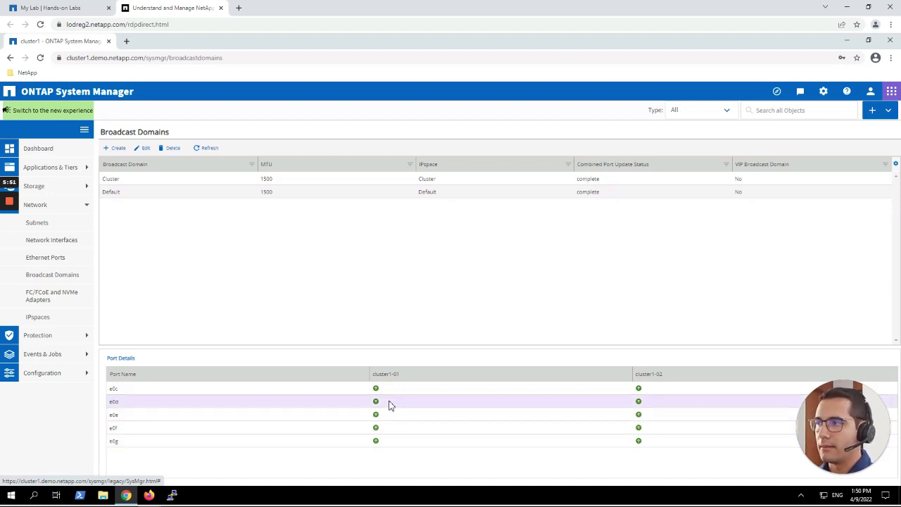
click(38, 224)
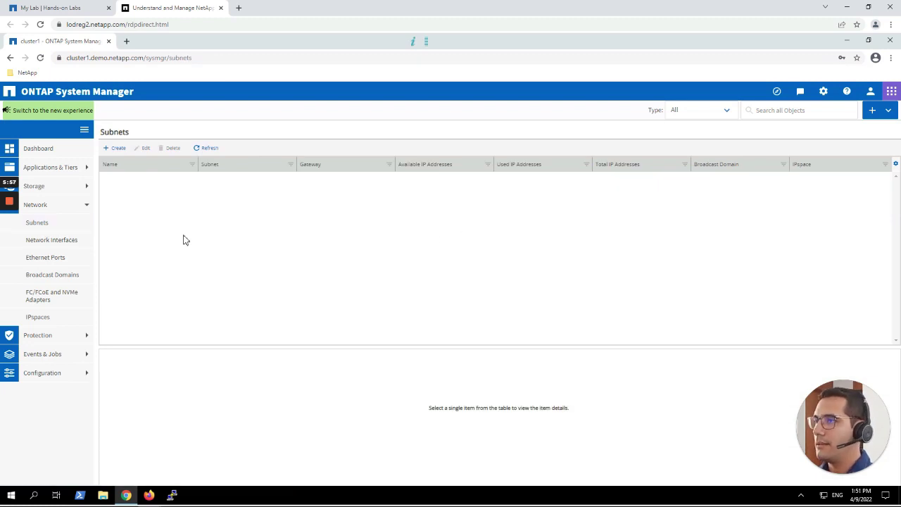
click(119, 148)
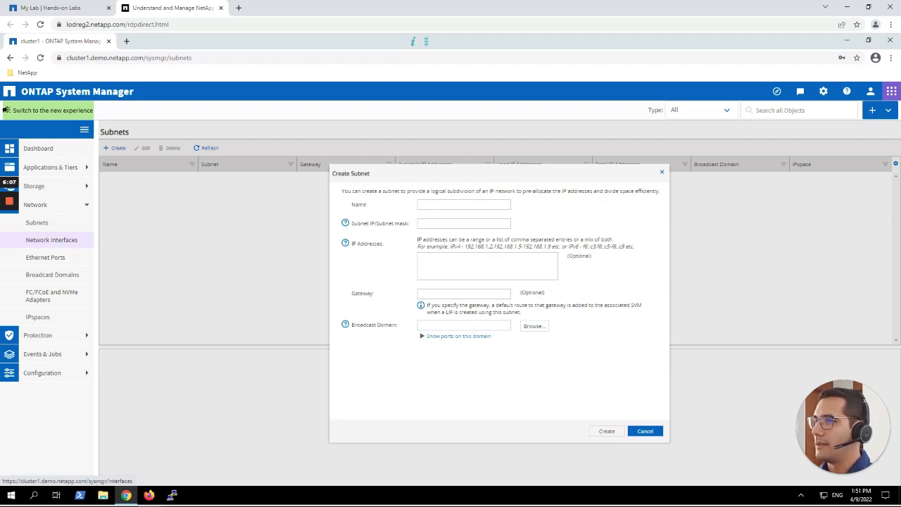
- Name the subnet Demo and paste 192.168.0.0/24 as its subnet address and mask
click(448, 204)
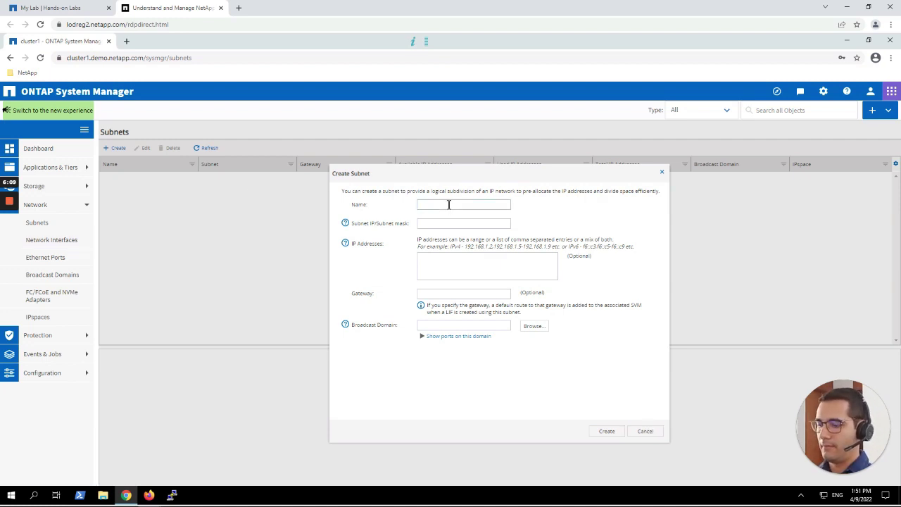
text(Demo)
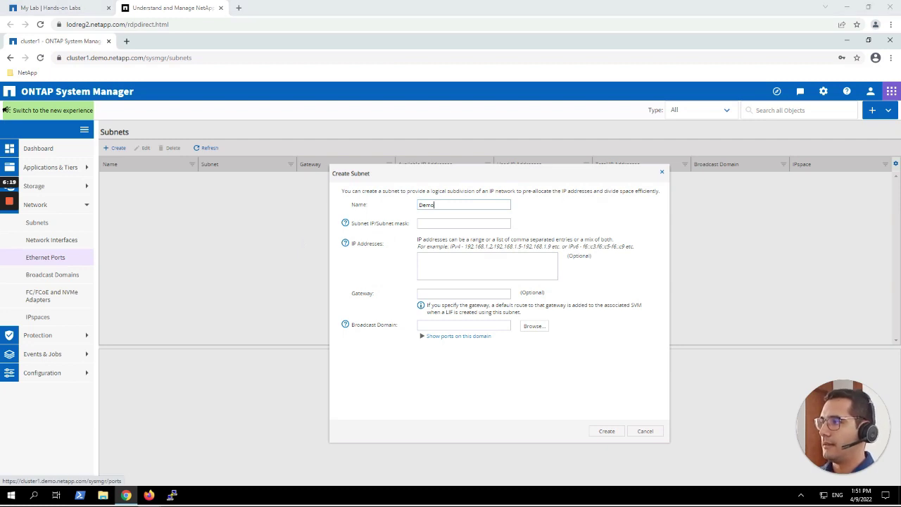
click(468, 225)
text(192.168.0.0/24)
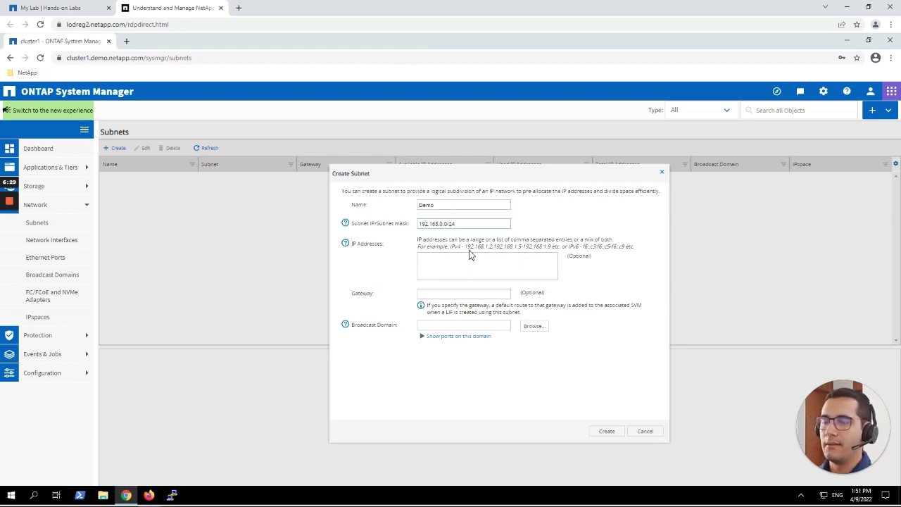
- Enter the address range 192.168.0.131-192.168.0.139 and gateway 192.168.0.1
click(459, 271)
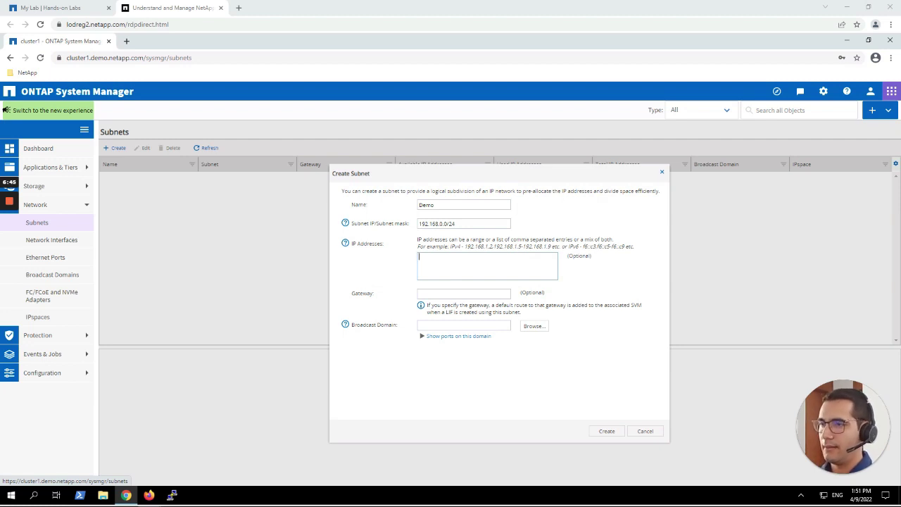
click(444, 261)
text(192.168.0.131-192.168.0.139)
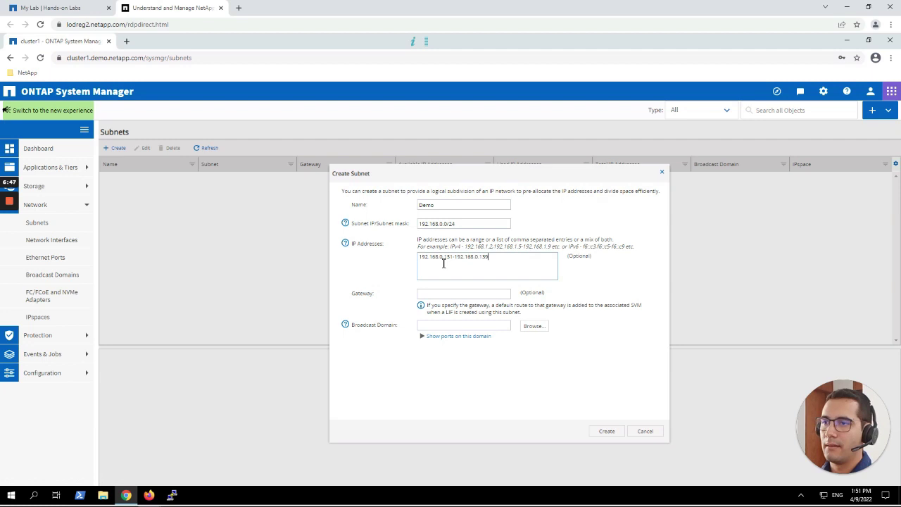
double_click(447, 259)
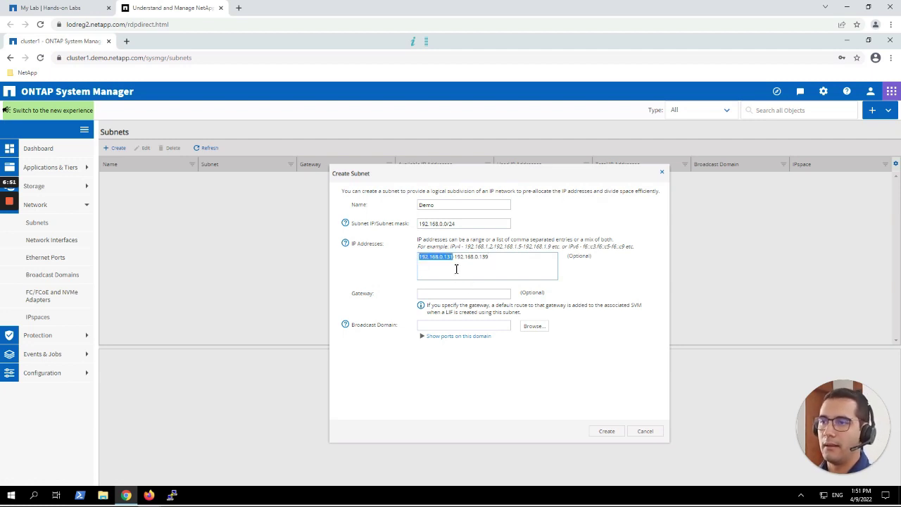
click(485, 258)
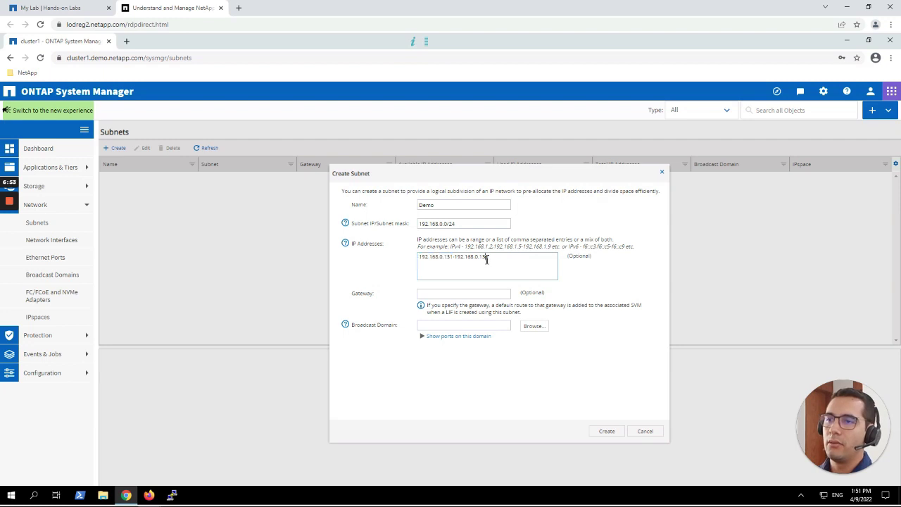
double_click(486, 259)
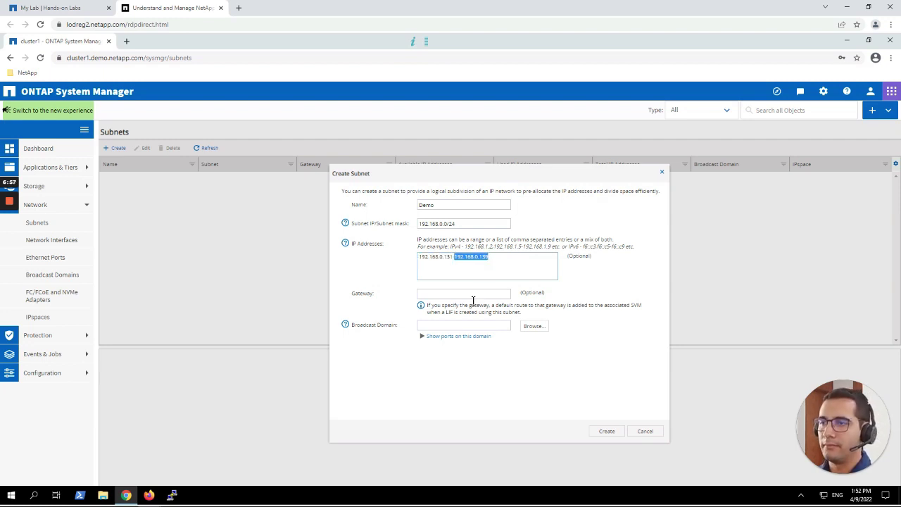
click(474, 295)
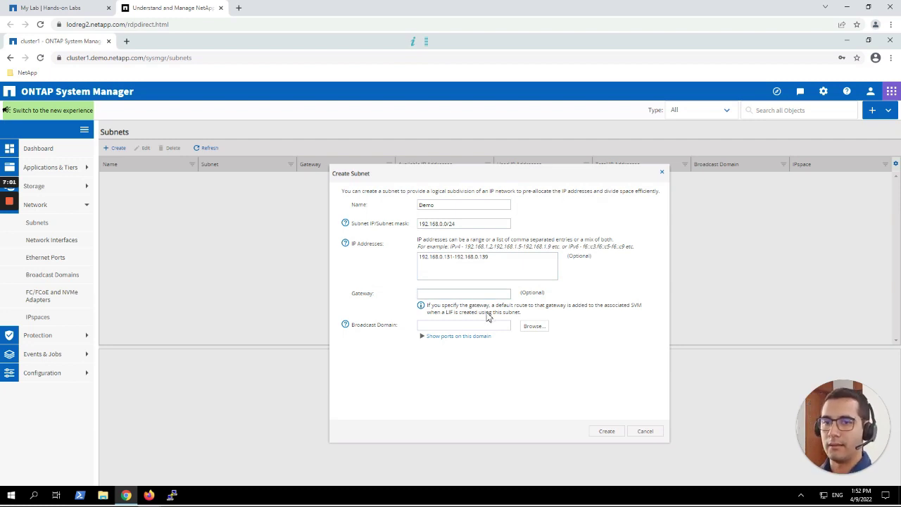
text(192.)
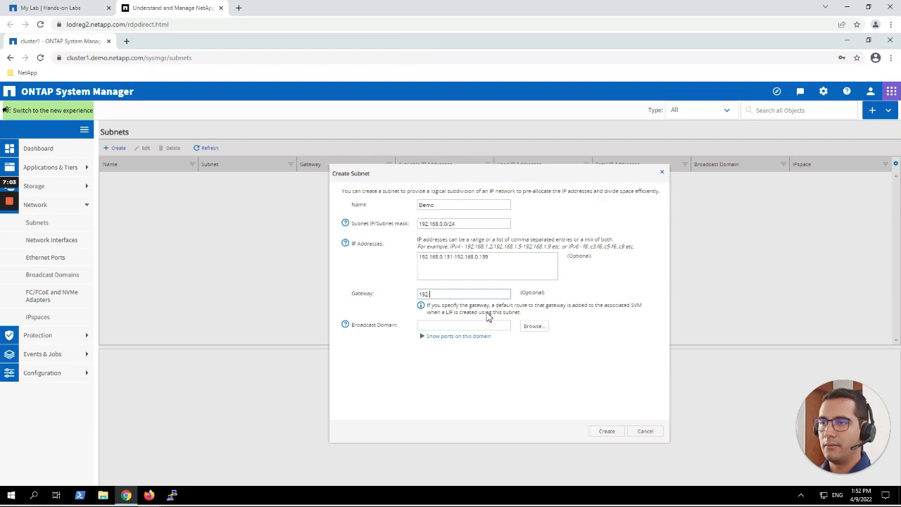
text(168.0.1)
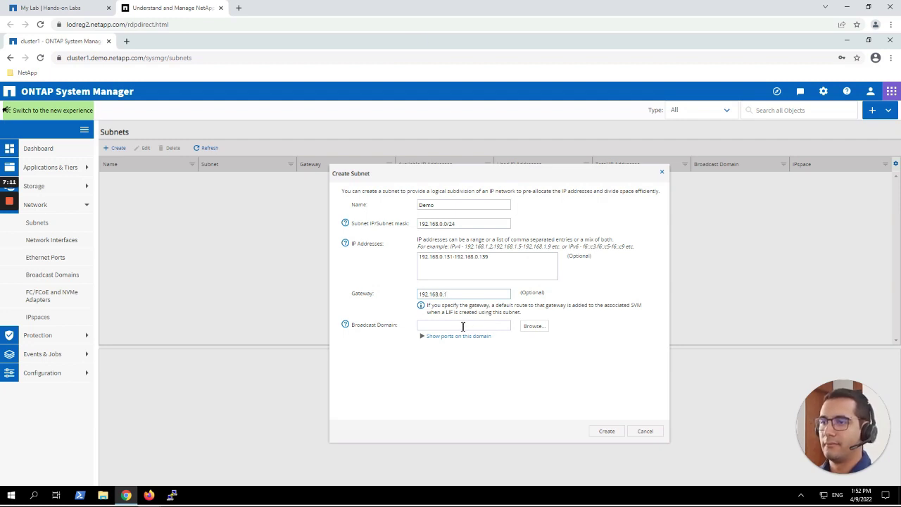
click(467, 324)
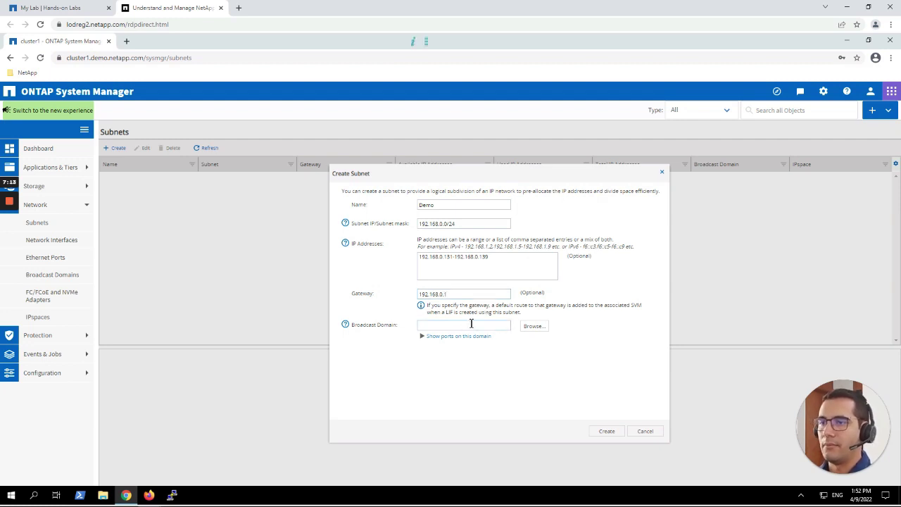
- Choose Default as the Demo subnet's broadcast domain
click(534, 327)
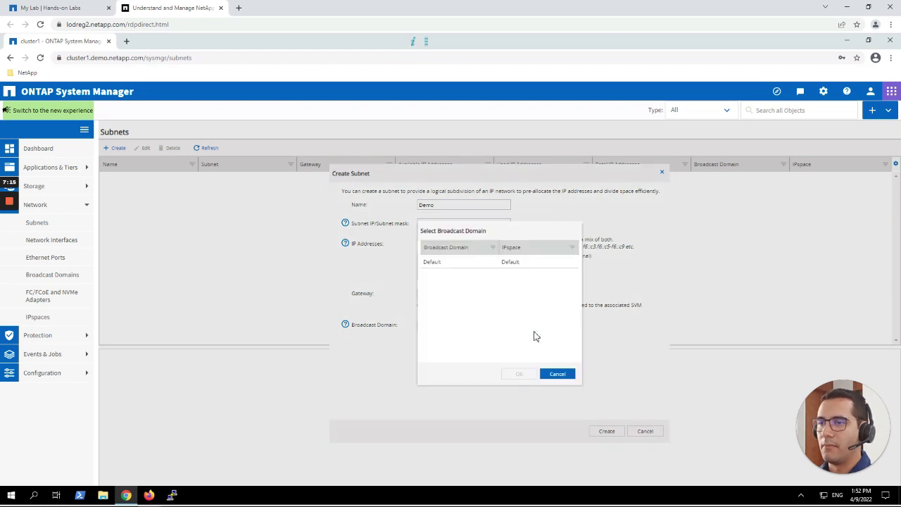
click(479, 267)
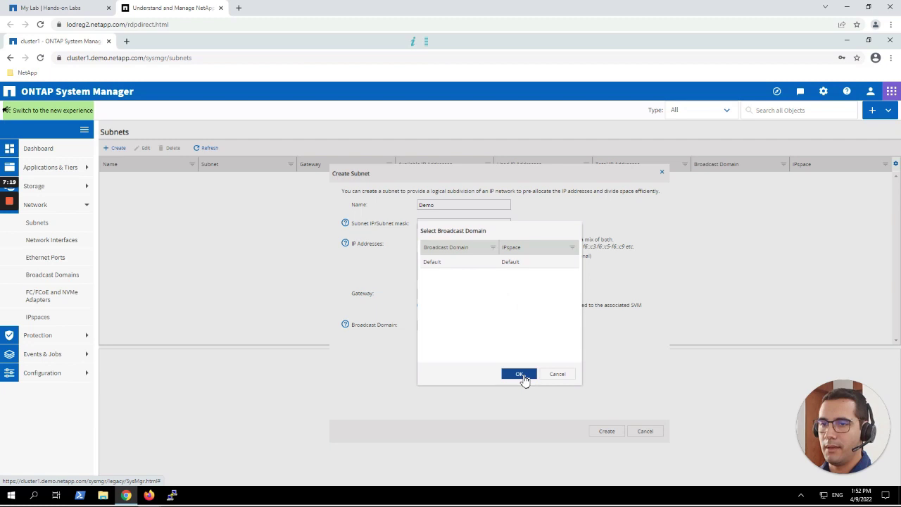
click(521, 375)
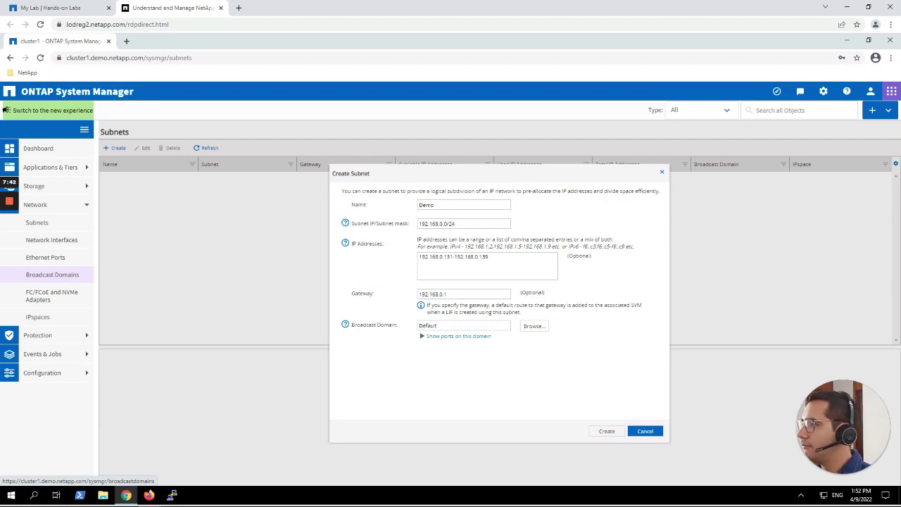
- Review the Default domain's e0c–e0g ports on both nodes, then create the Demo subnet
click(437, 338)
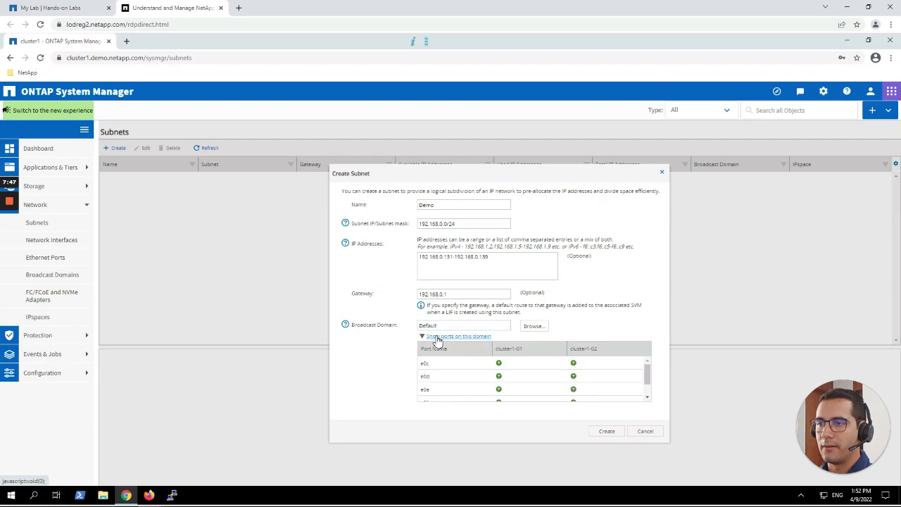
scroll(529, 362, down, 3)
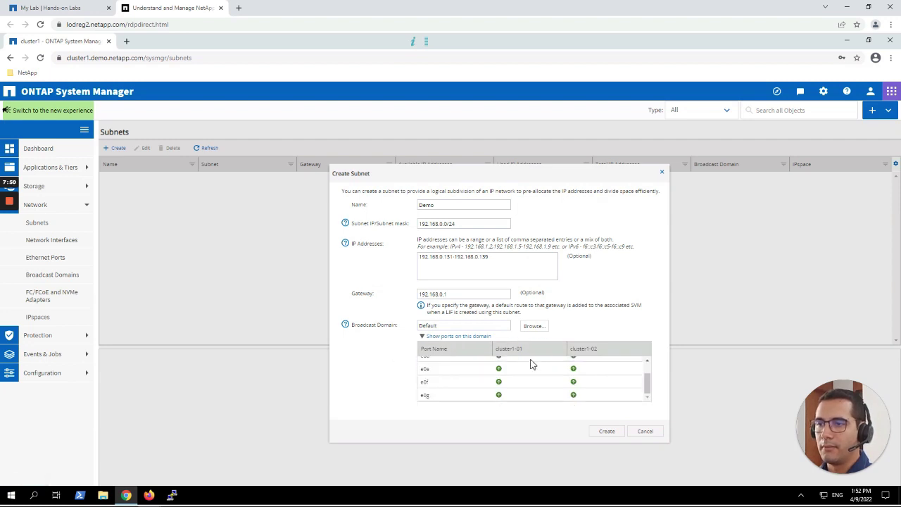
scroll(459, 369, up, 1)
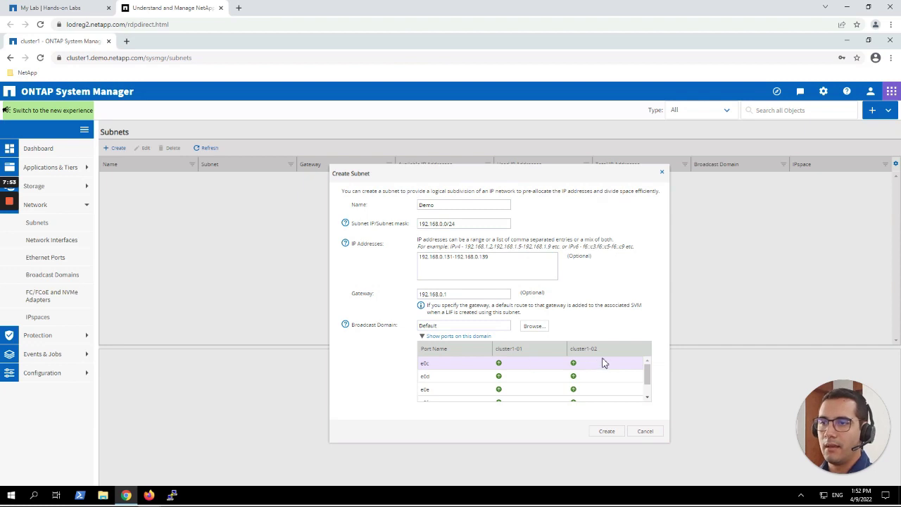
scroll(592, 366, down, 1)
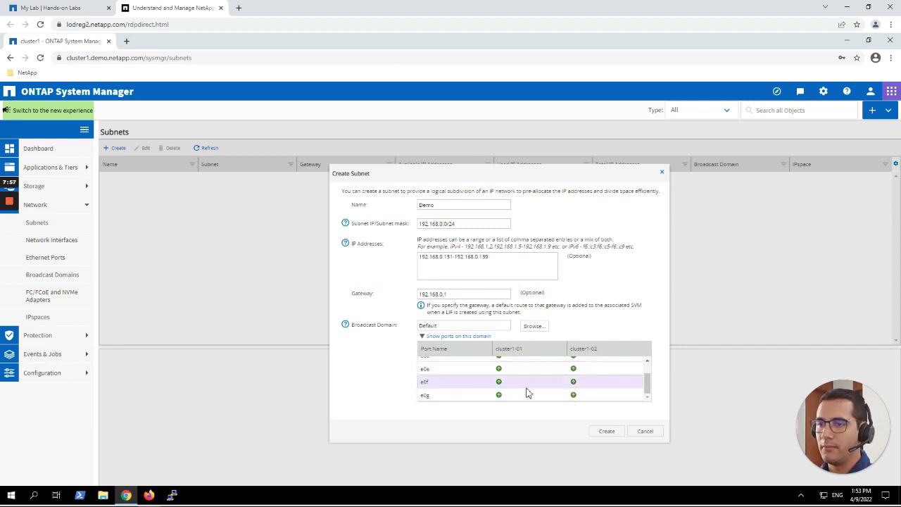
scroll(530, 390, up, 1)
click(606, 434)
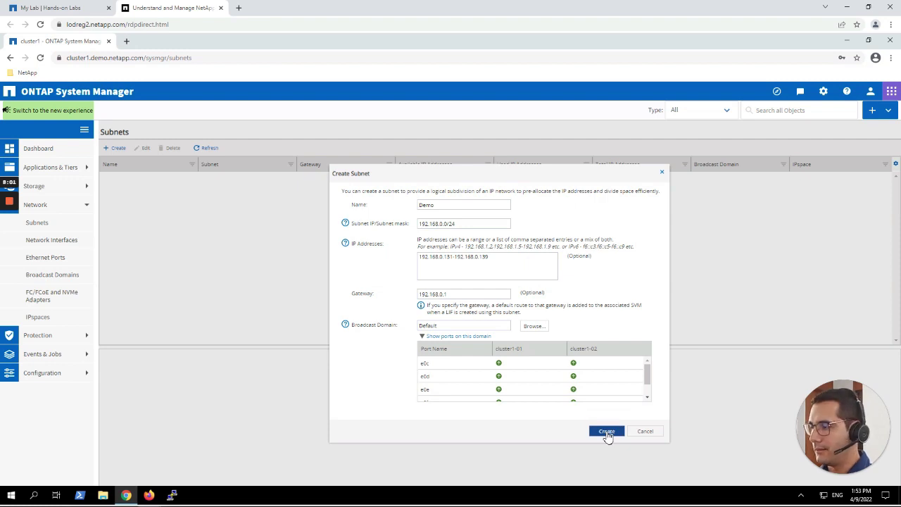
click(606, 432)
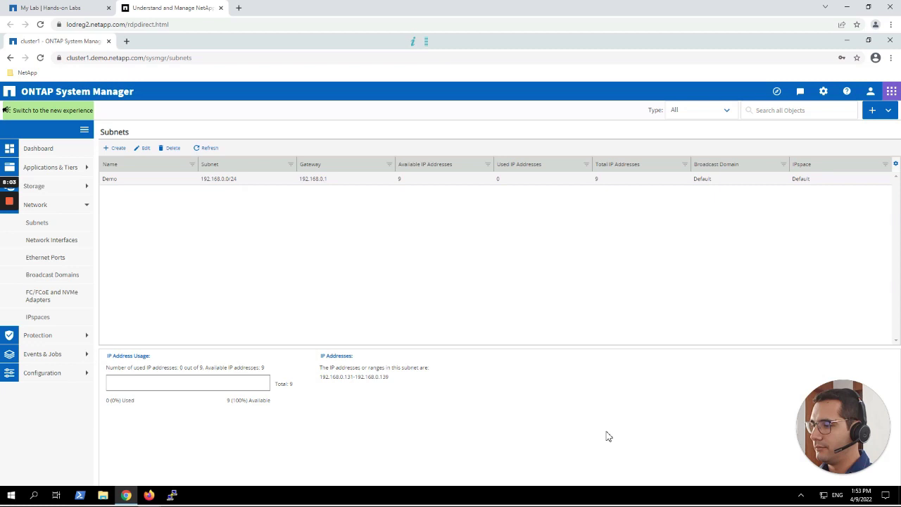
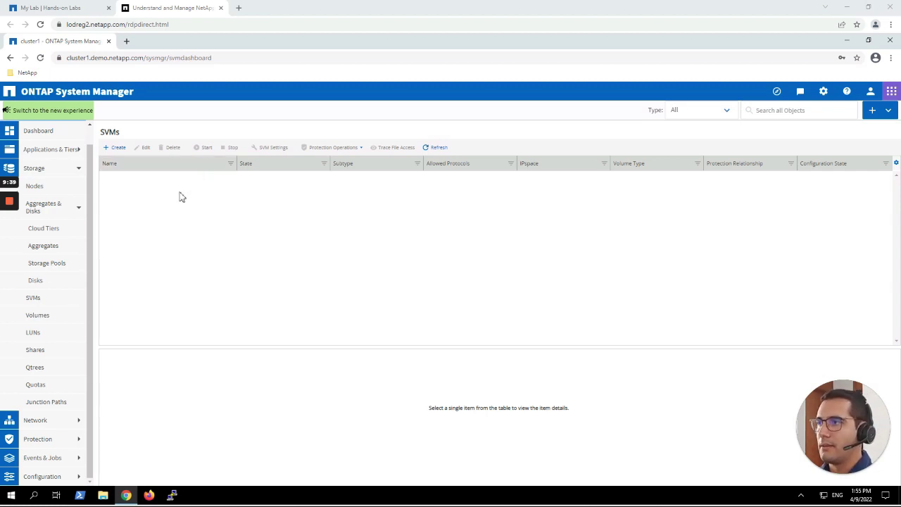
- Start a new SVM named svm1 with the CIFS and NFS protocols enabled
click(118, 148)
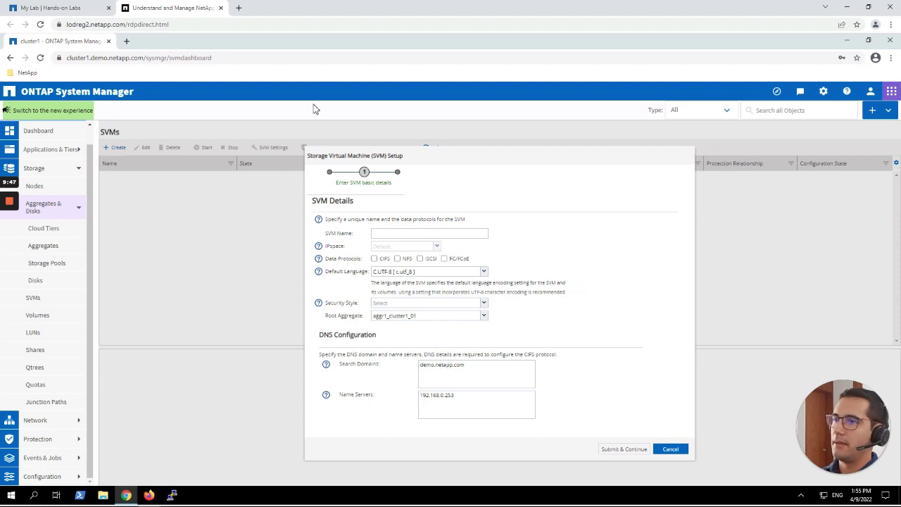
click(377, 233)
text(svm1)
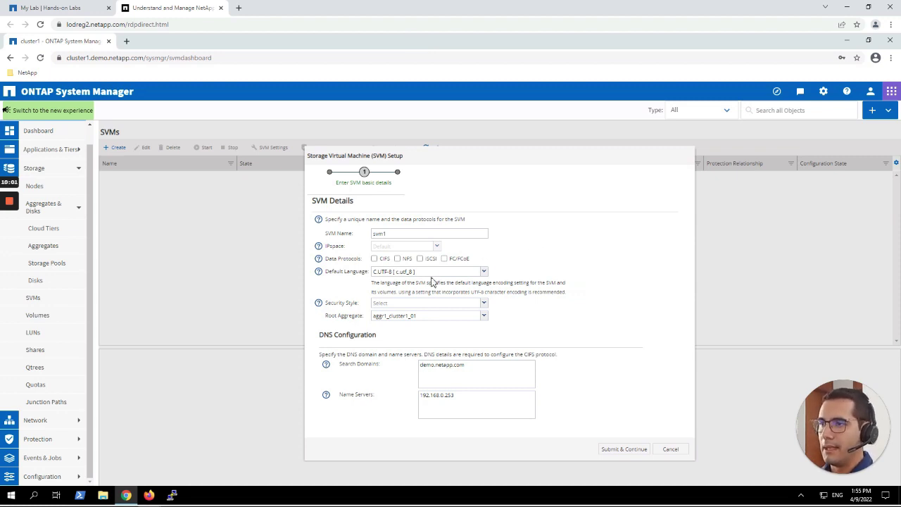
click(373, 258)
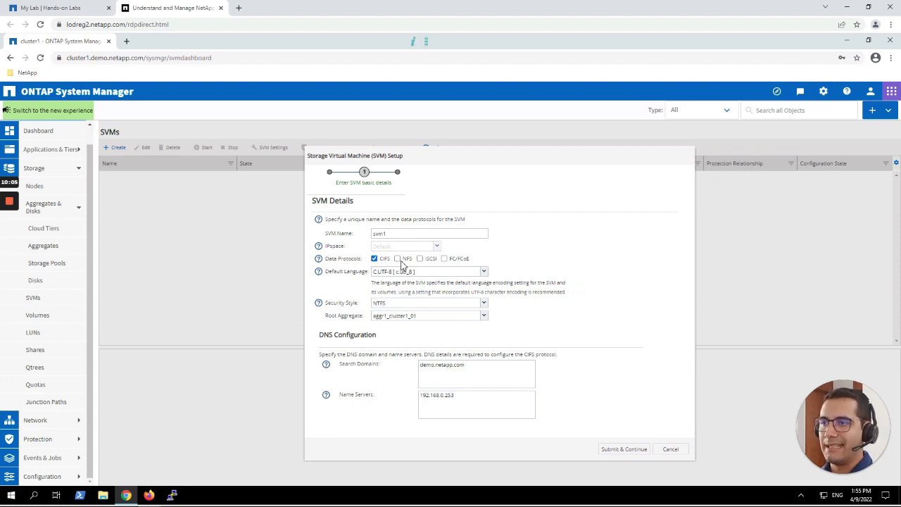
click(397, 258)
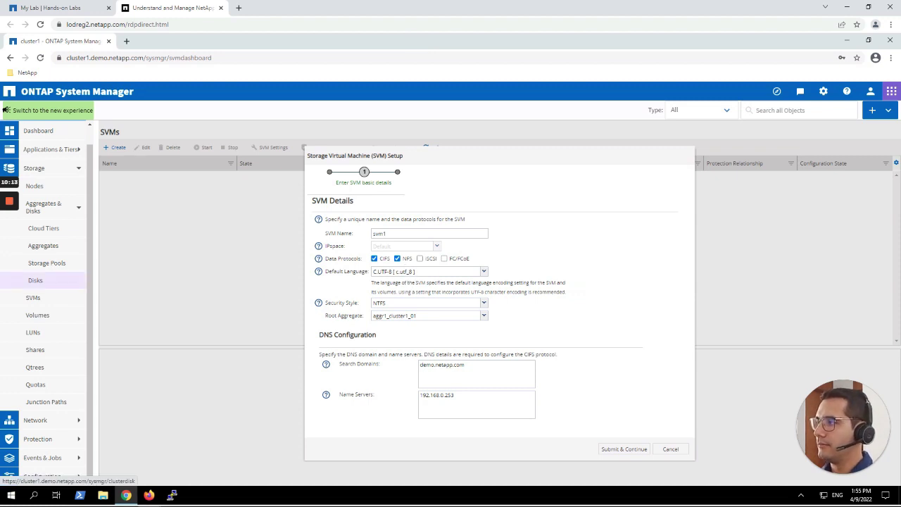
- Keep aggr1_cluster1_01 as root aggregate, review the DNS settings, and submit the basic details
click(483, 321)
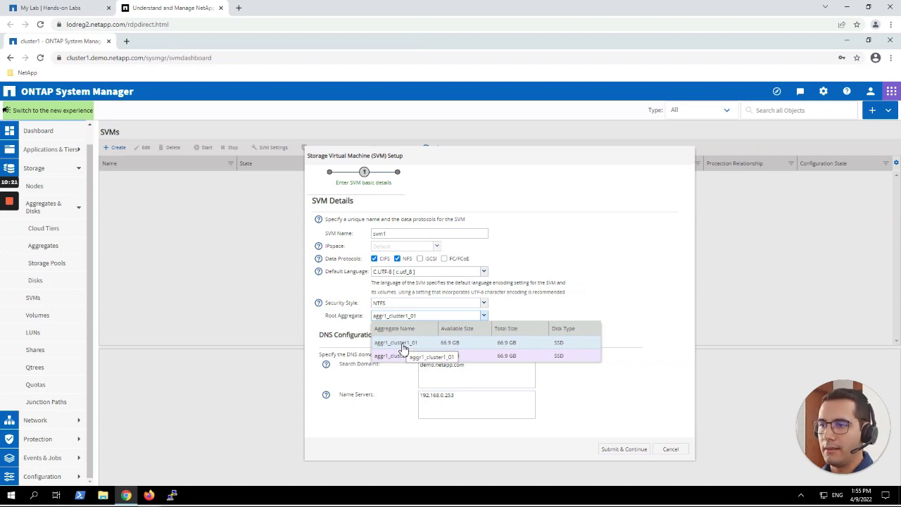
click(402, 344)
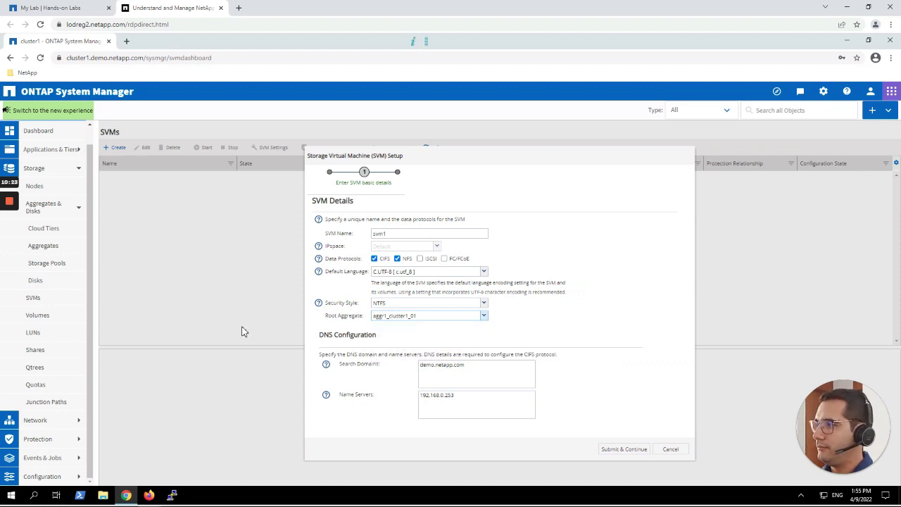
drag(481, 372, 402, 364)
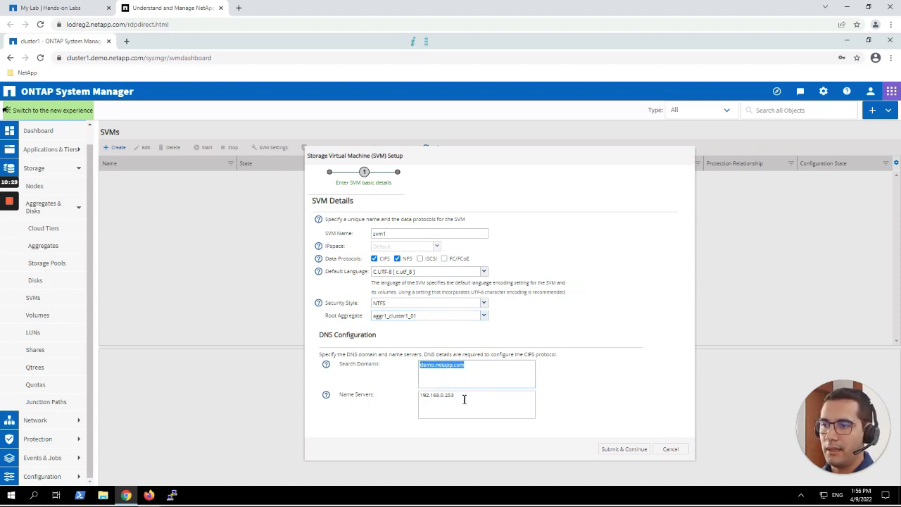
drag(464, 399, 392, 398)
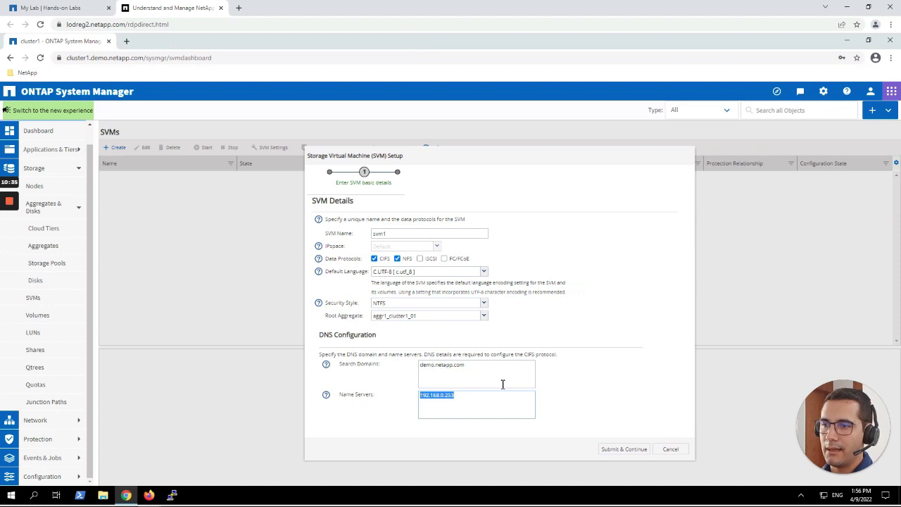
click(584, 389)
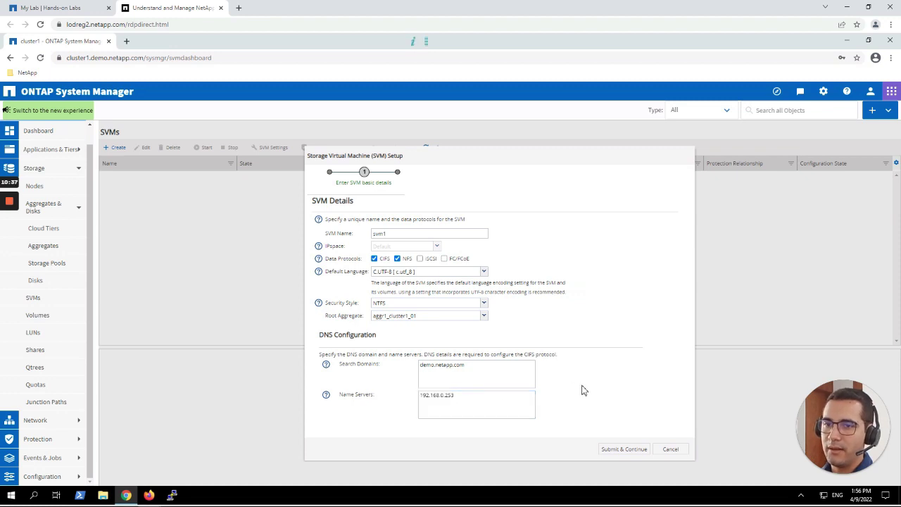
click(613, 449)
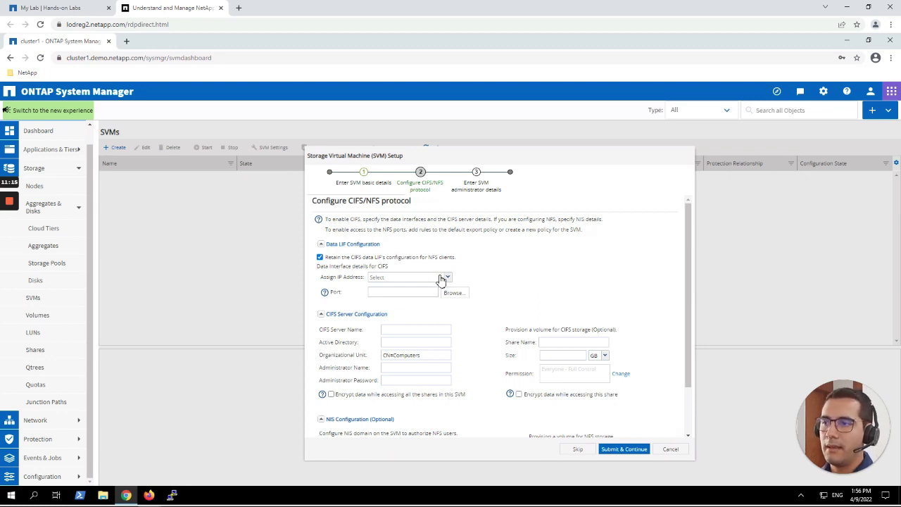
- Assign the CIFS data interface an auto-selected address from the Demo subnet
click(440, 280)
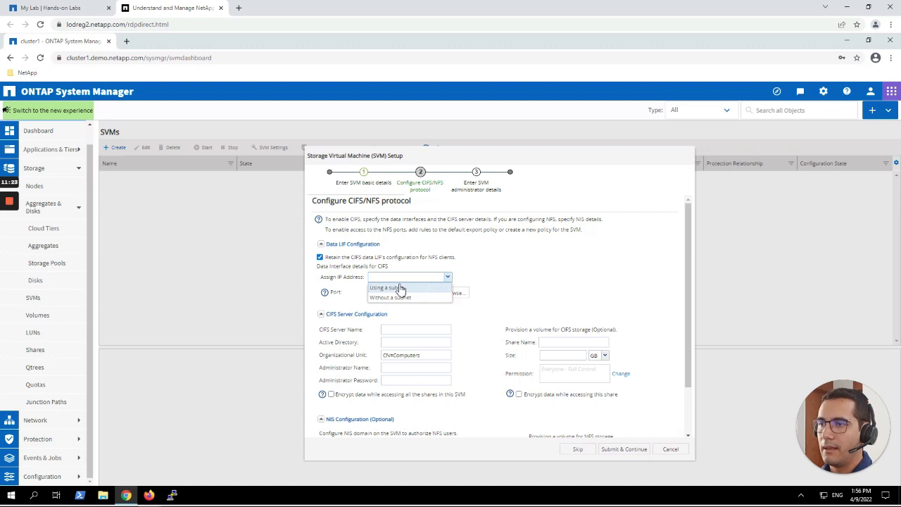
click(388, 288)
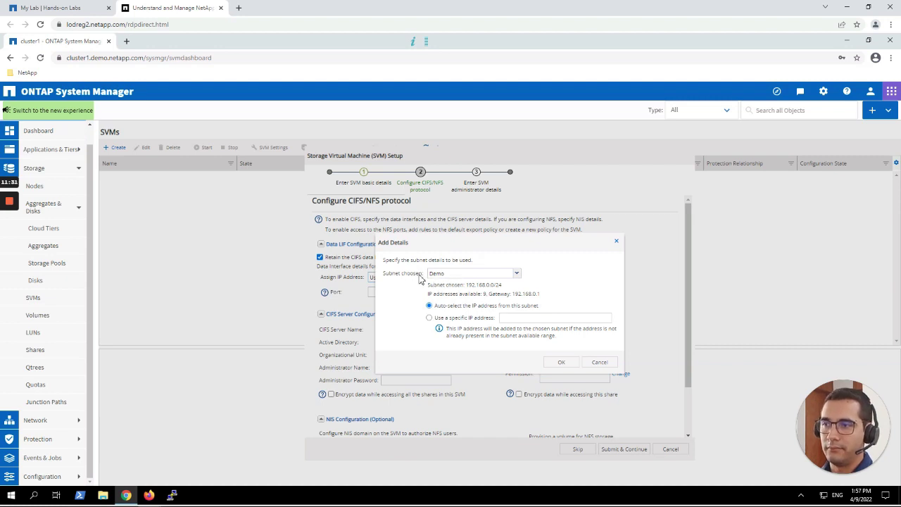
click(451, 279)
click(452, 283)
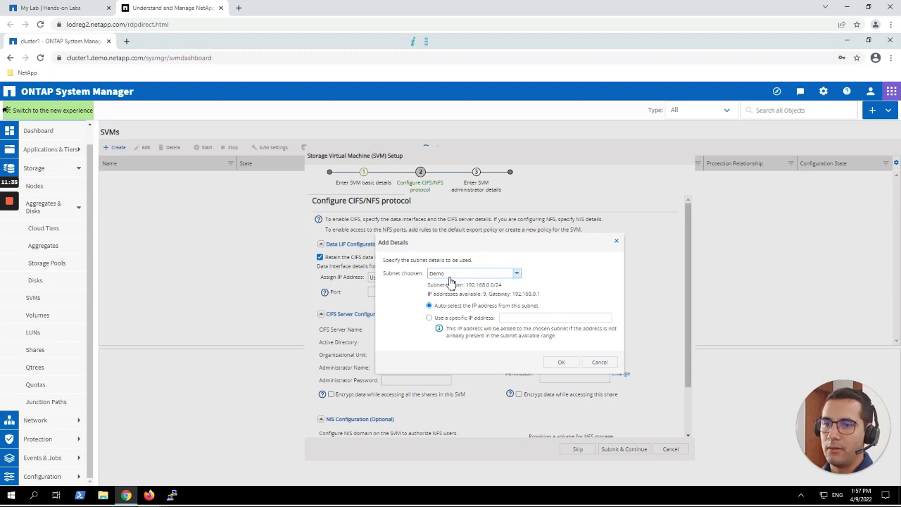
double_click(441, 307)
drag(465, 311, 518, 310)
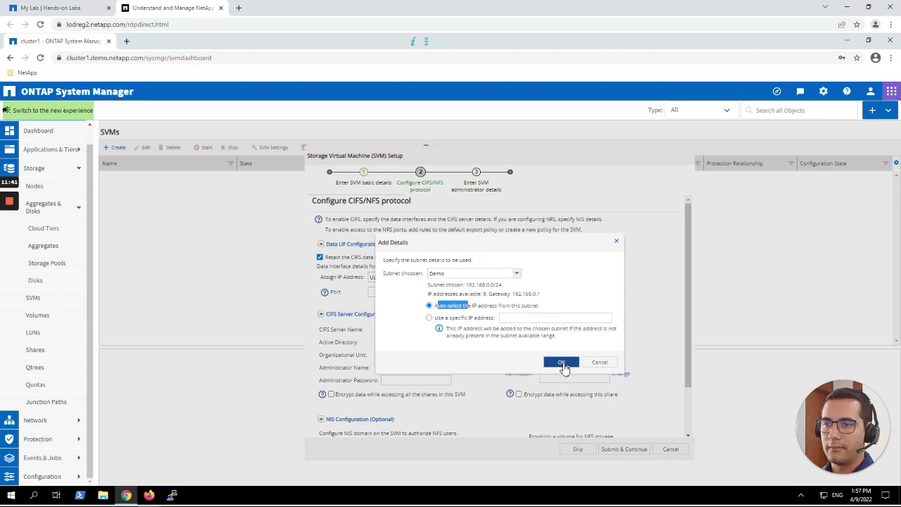
click(560, 361)
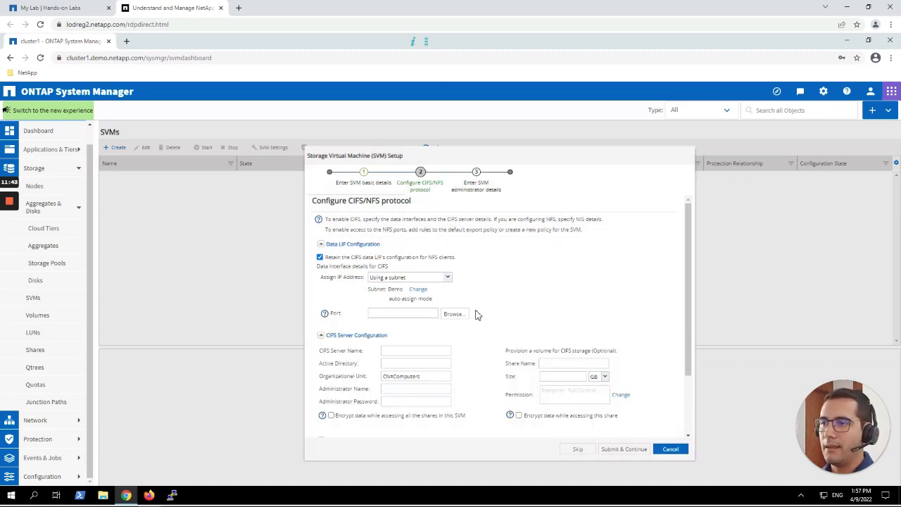
- Choose port e0c on node cluster1-01 for the data interface
click(453, 314)
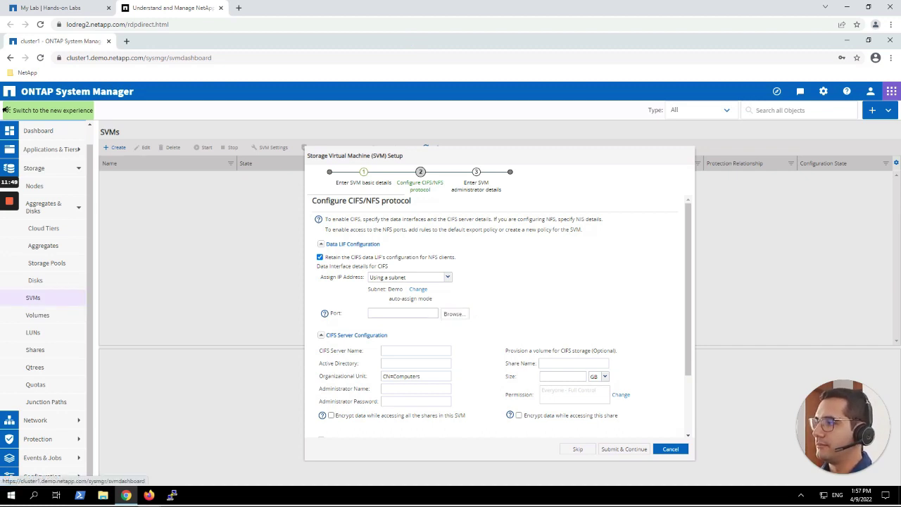
click(455, 315)
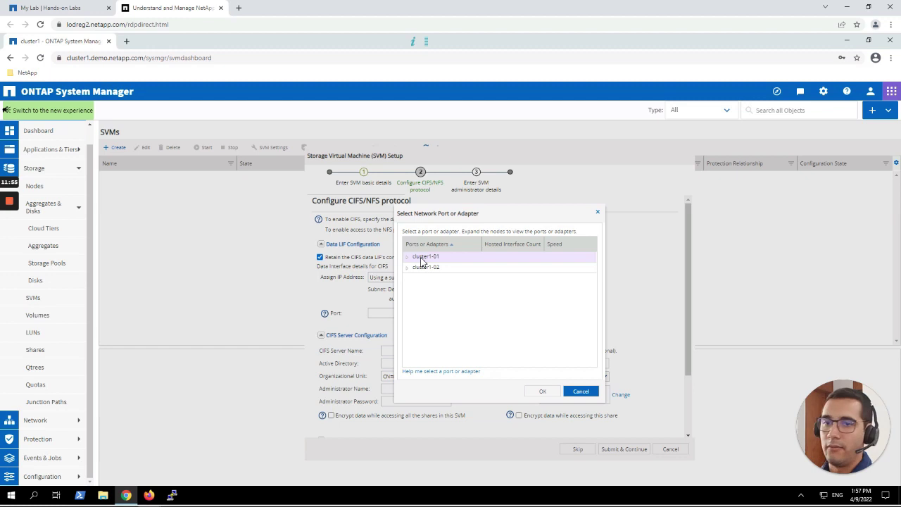
click(422, 259)
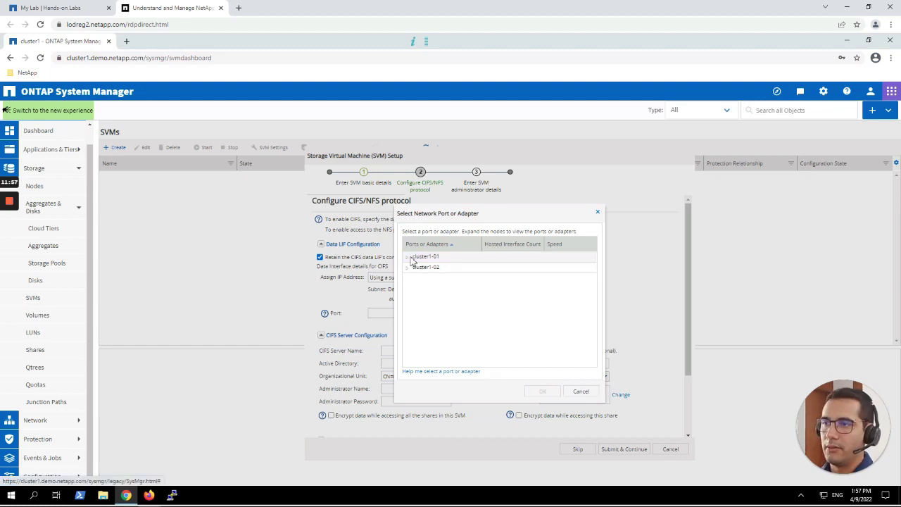
click(408, 257)
click(423, 268)
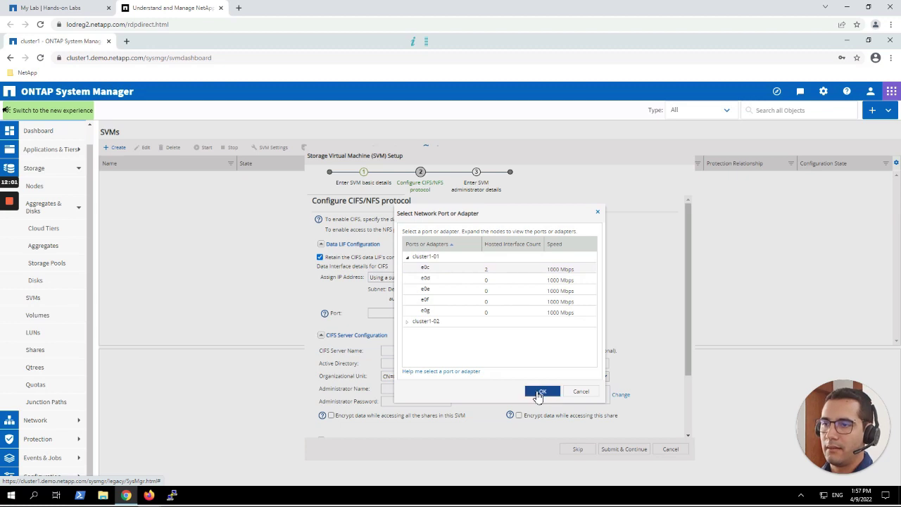
click(539, 391)
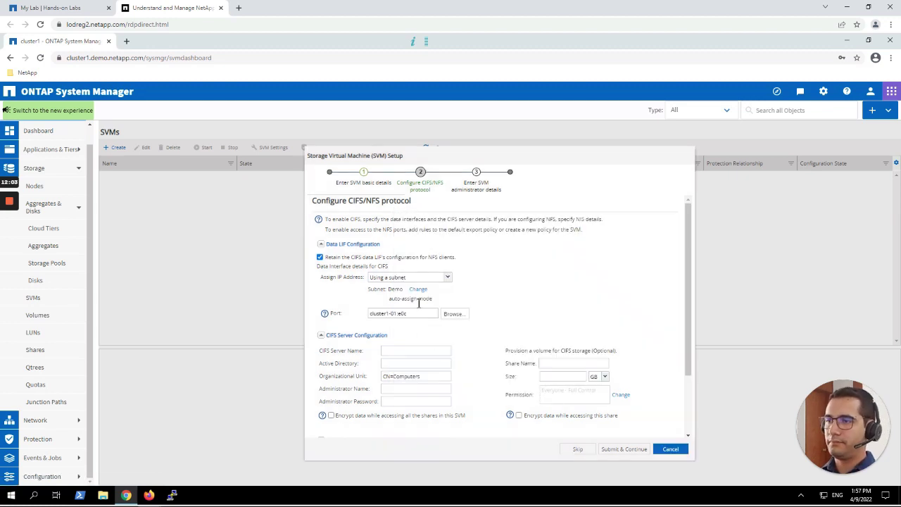
- Name the CIFS server svm1 in the demo.netapp.com domain with OU CN=Computers
scroll(418, 300, down, 2)
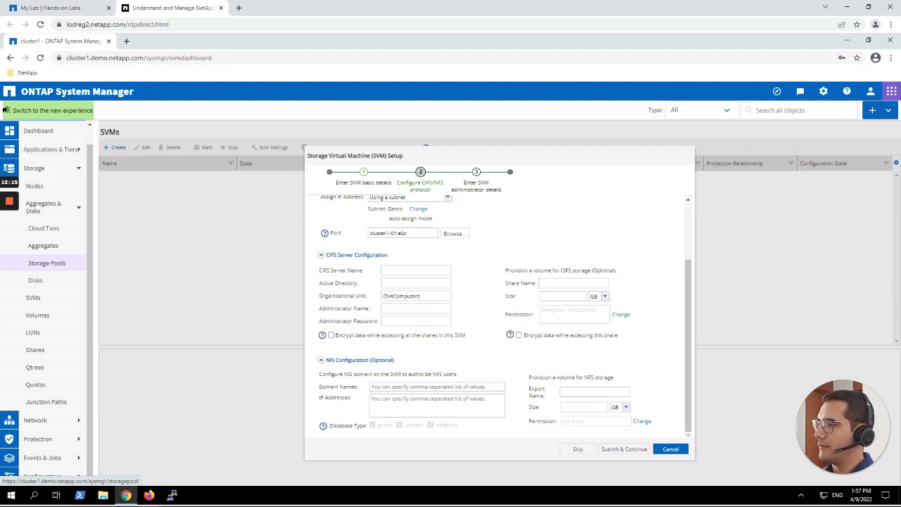
click(430, 269)
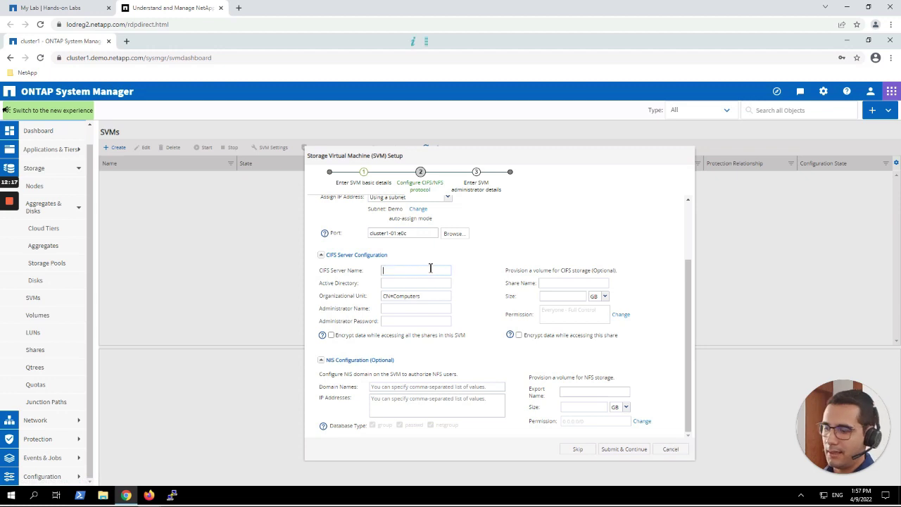
text(svm1)
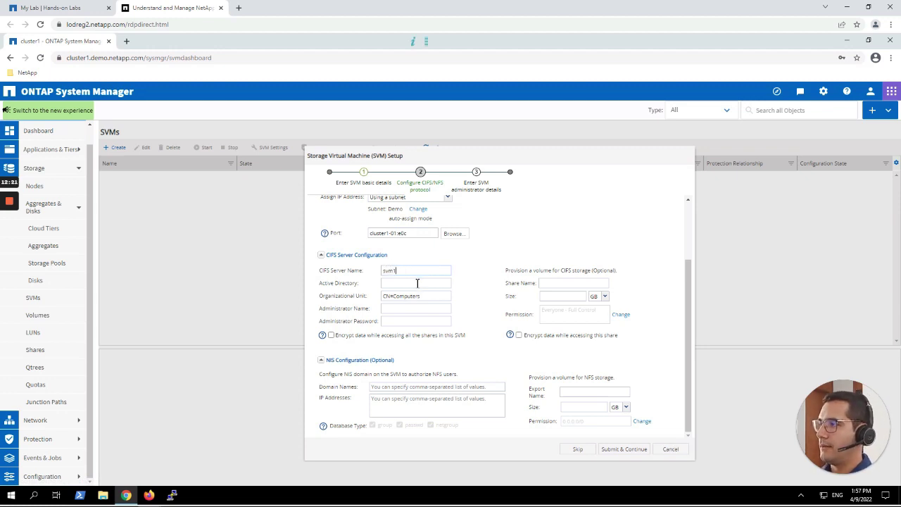
click(417, 283)
text(demo.netapp)
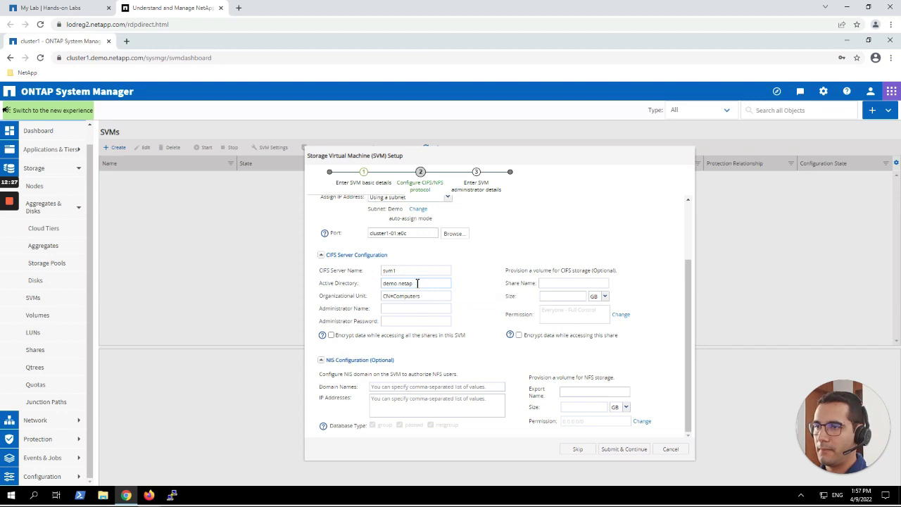
text(p)
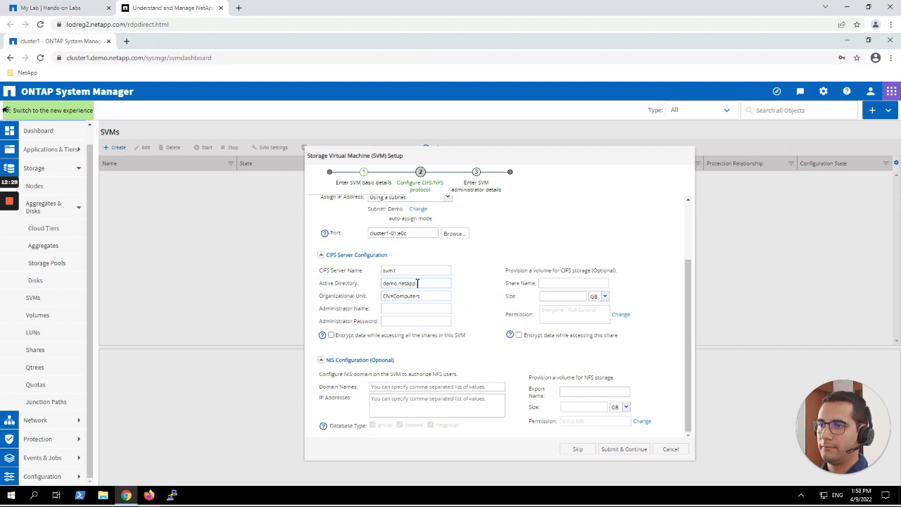
text(.com)
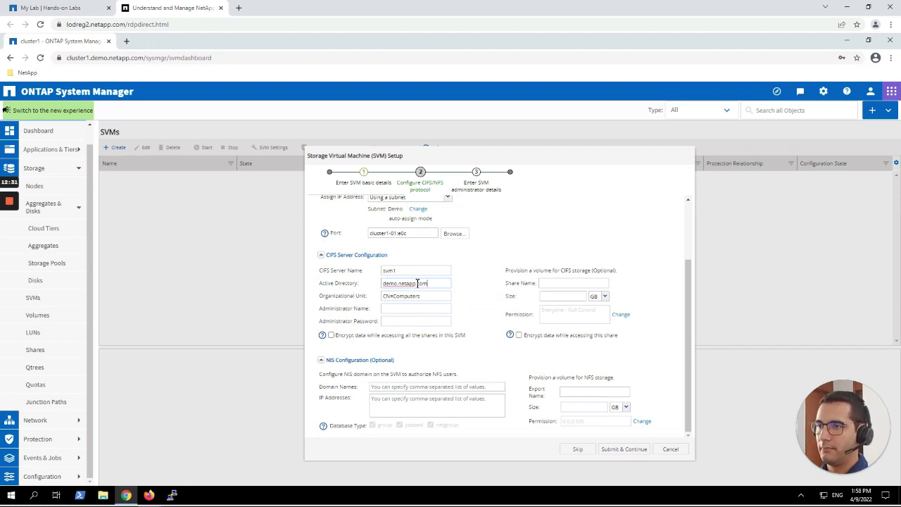
drag(434, 296, 364, 299)
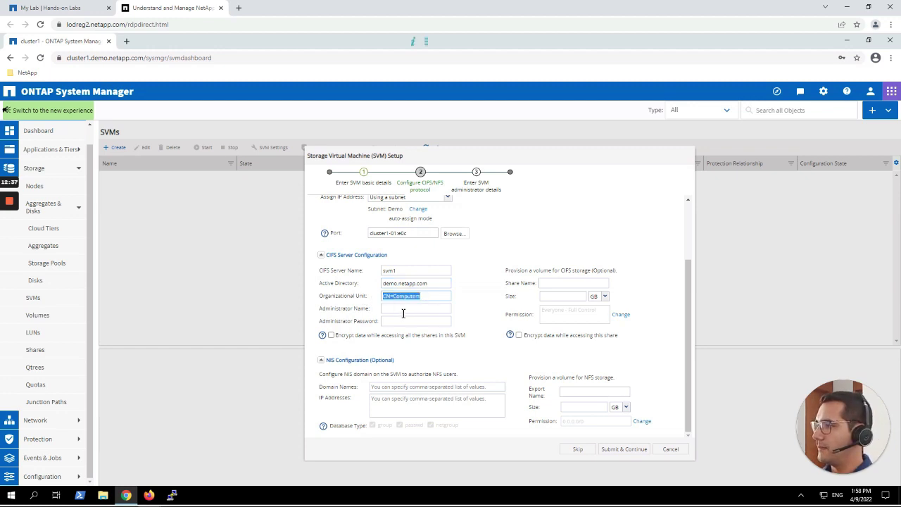
- Enter Administrator as the domain administrator and type its password
click(403, 310)
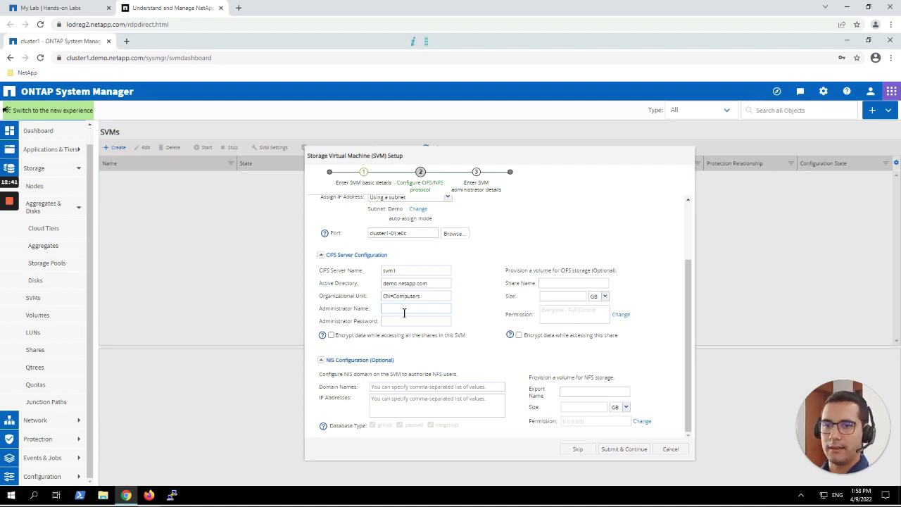
text(A)
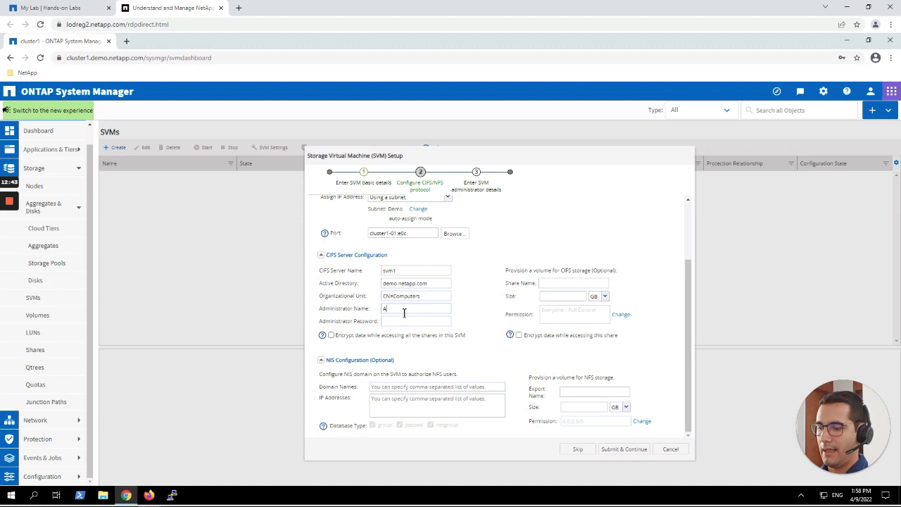
text(dministrator)
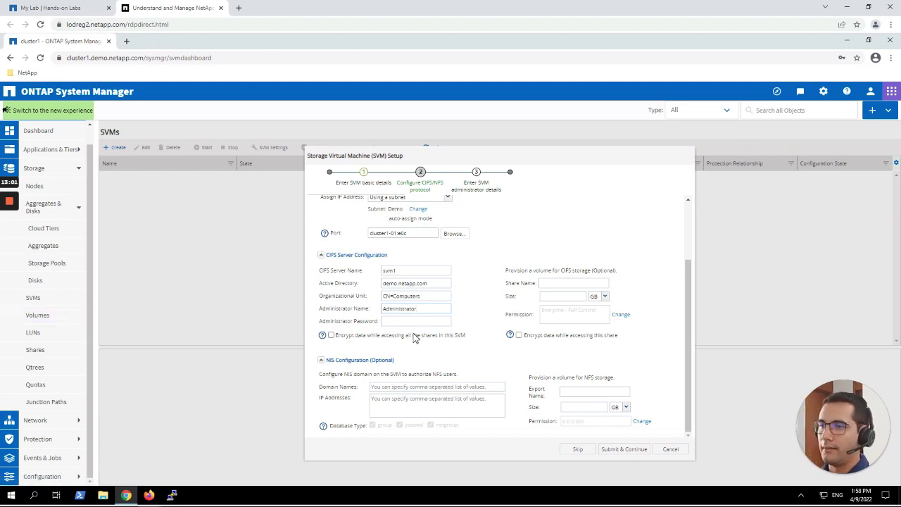
click(413, 322)
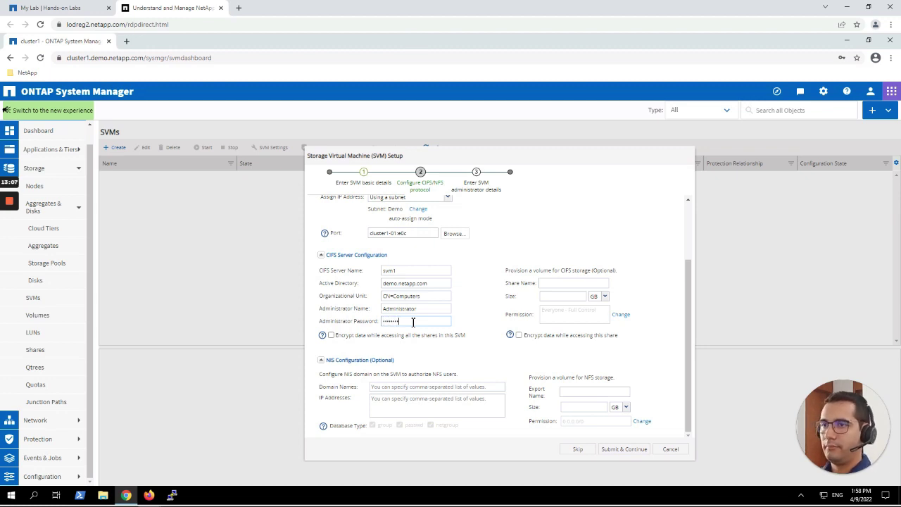
- Leave the optional NIS domain names field empty
drag(506, 273, 617, 278)
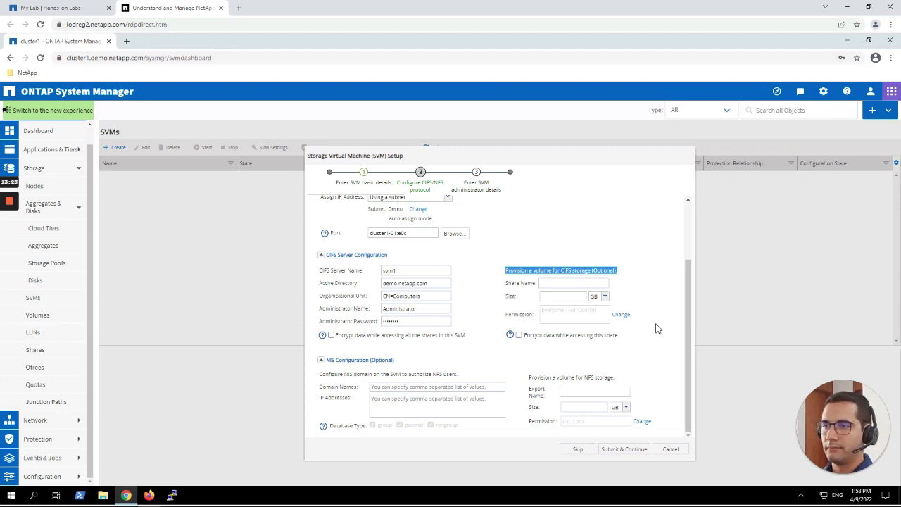
click(657, 328)
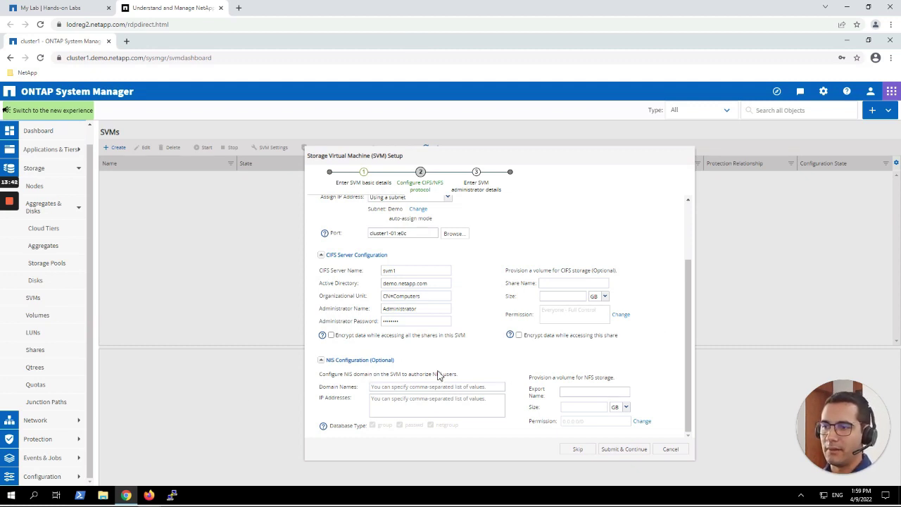
drag(432, 375, 462, 378)
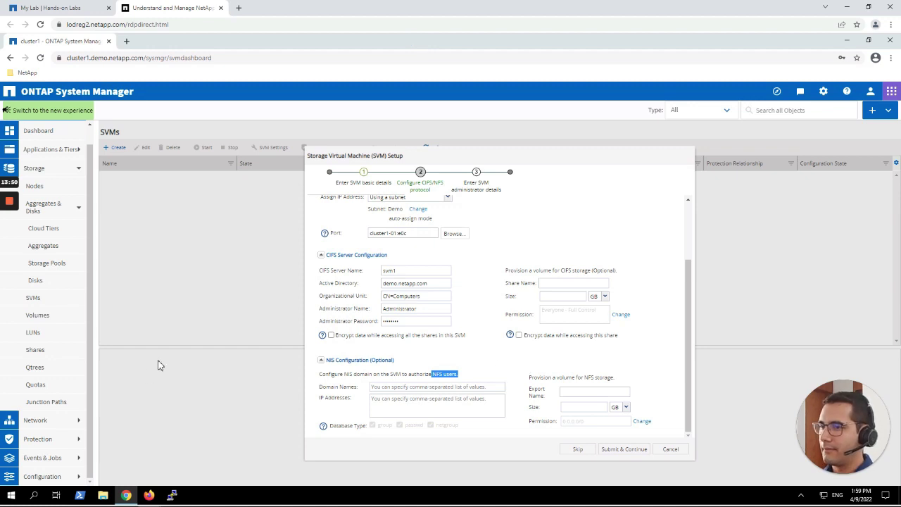
click(387, 386)
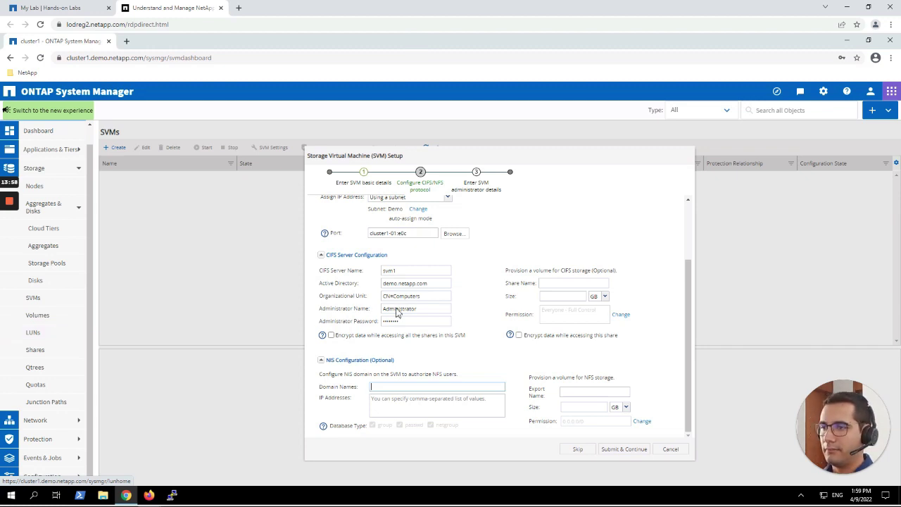
click(506, 356)
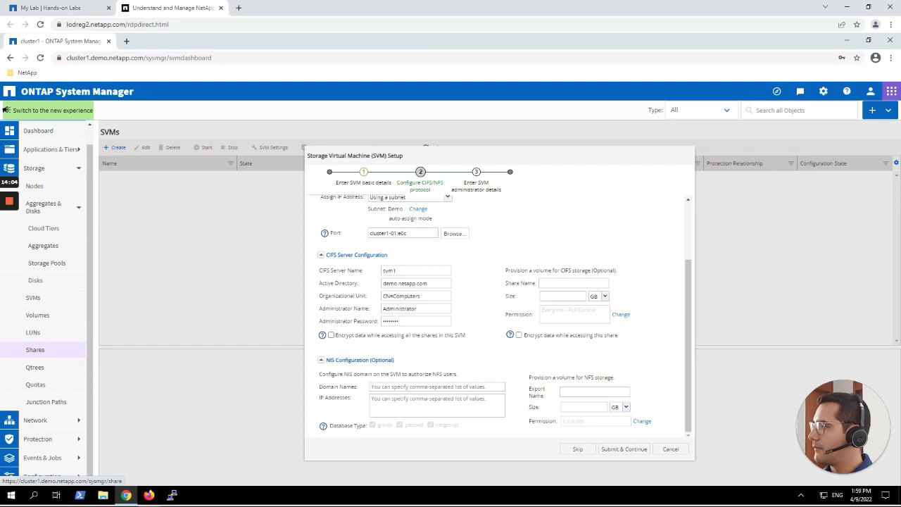
- Submit the CIFS/NFS configuration and decline Chrome's offer to save the password
click(636, 449)
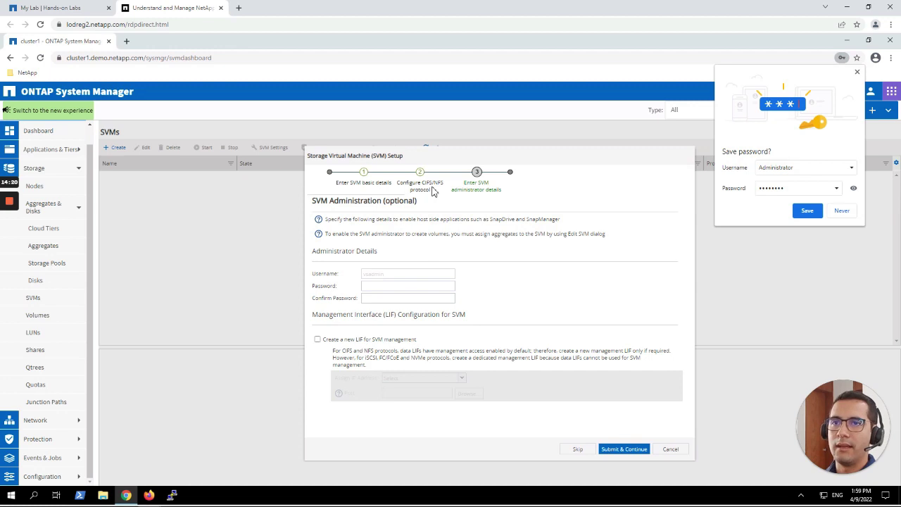
click(841, 210)
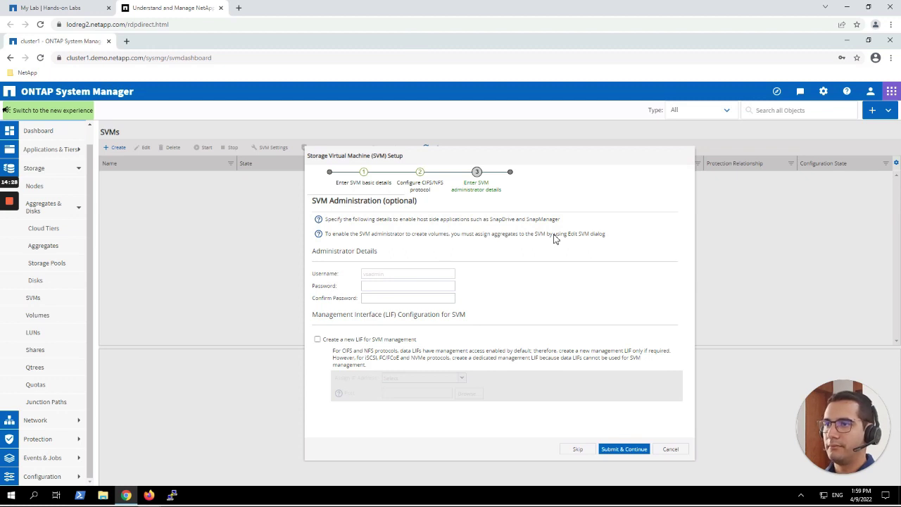
mouse_move(15, 210)
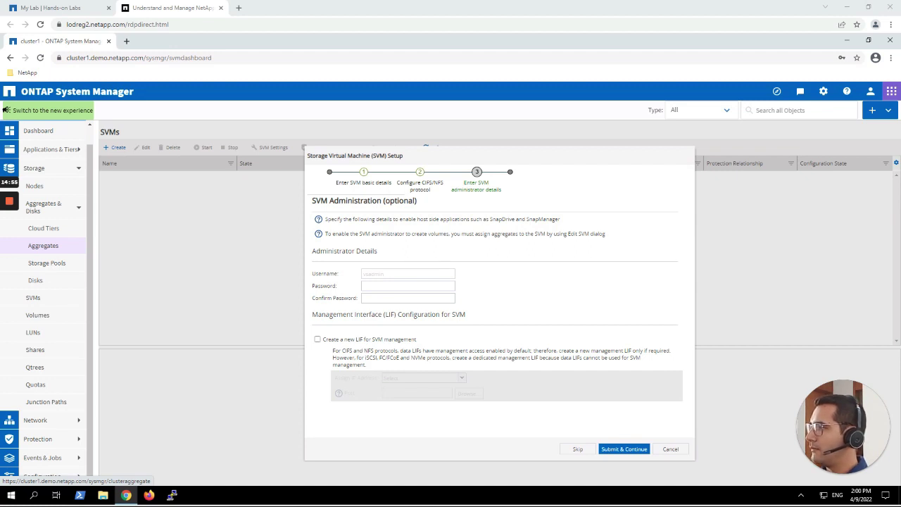
- Enter and confirm the SVM administrator password, then submit to finish creating svm1
click(389, 283)
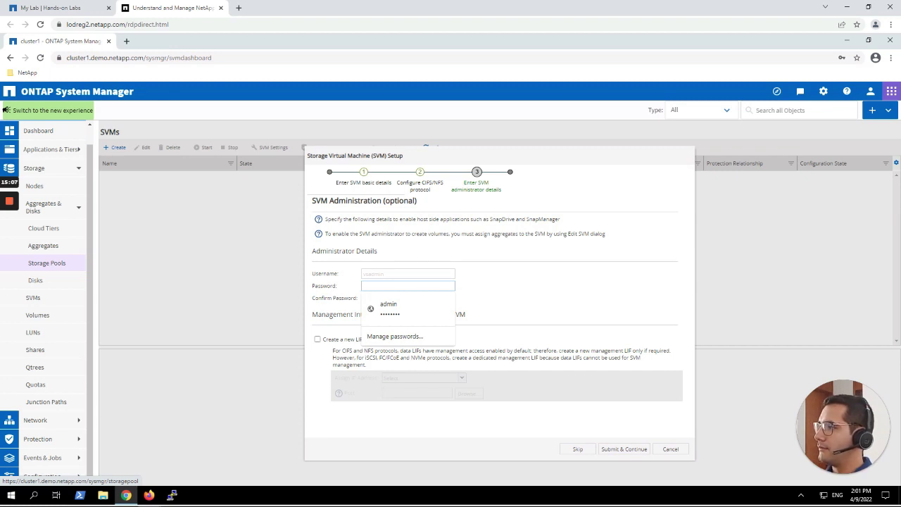
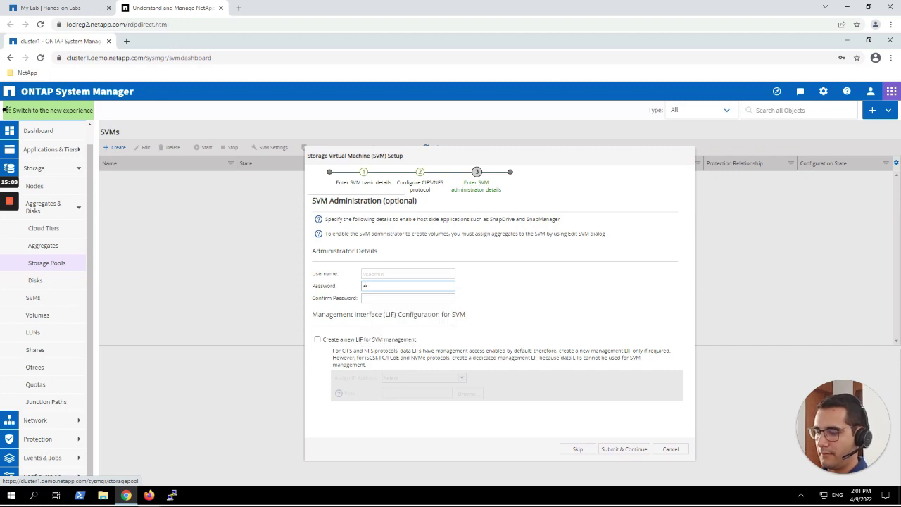
key(Tab)
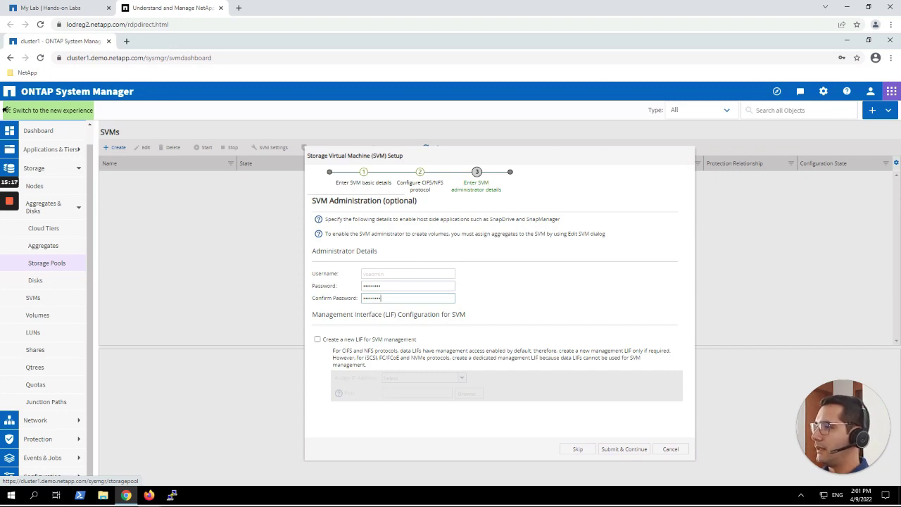
click(617, 449)
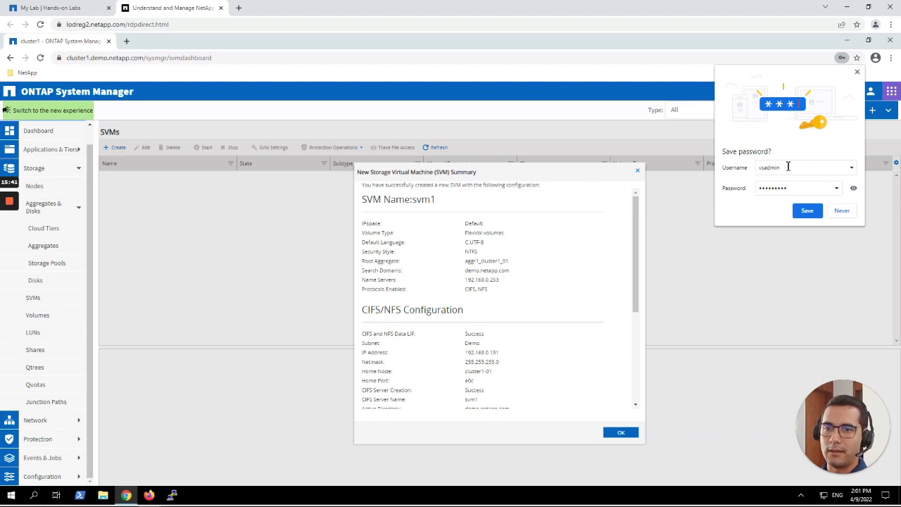
- Decline the password save, review svm1's protocol and configuration results, and close the summary
click(844, 213)
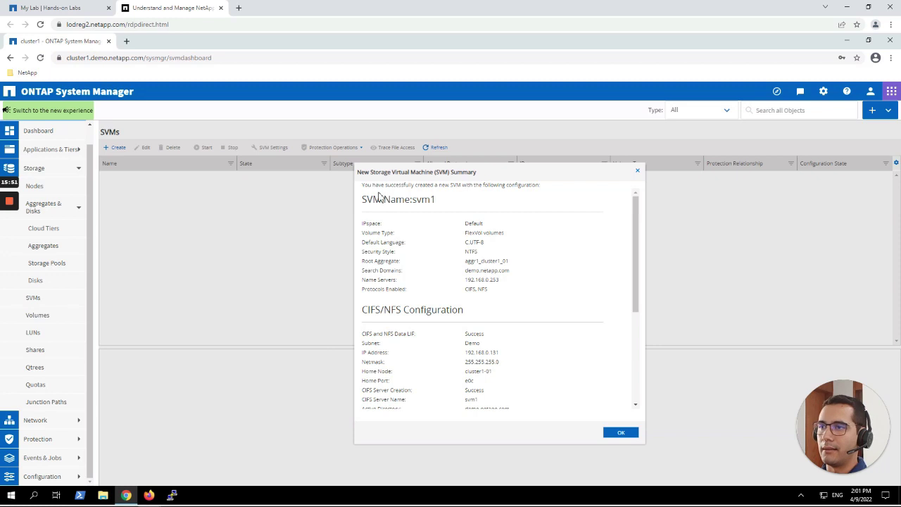
drag(379, 198, 437, 204)
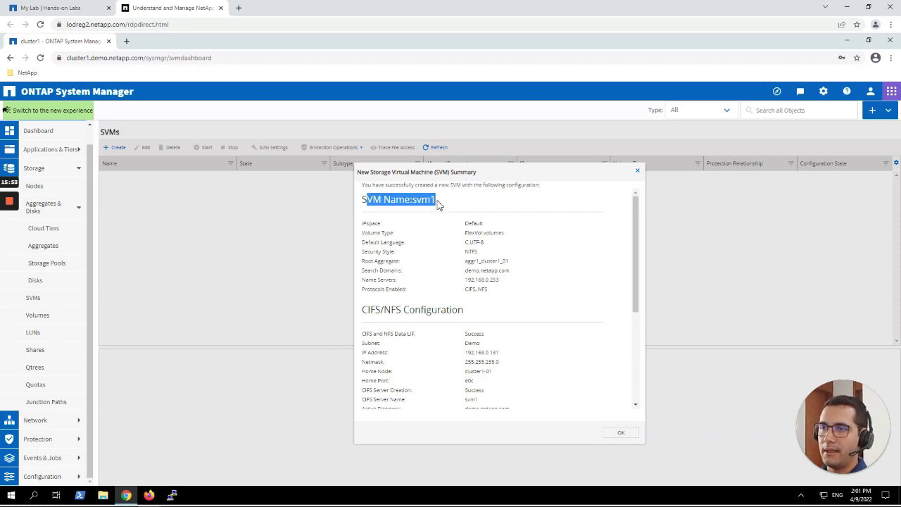
click(481, 291)
drag(487, 291, 464, 293)
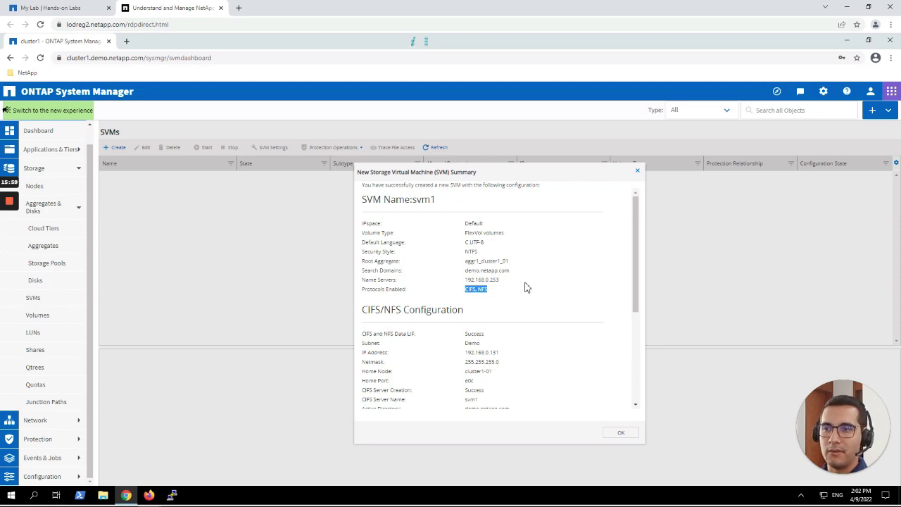
scroll(525, 287, down, 5)
scroll(524, 287, up, 3)
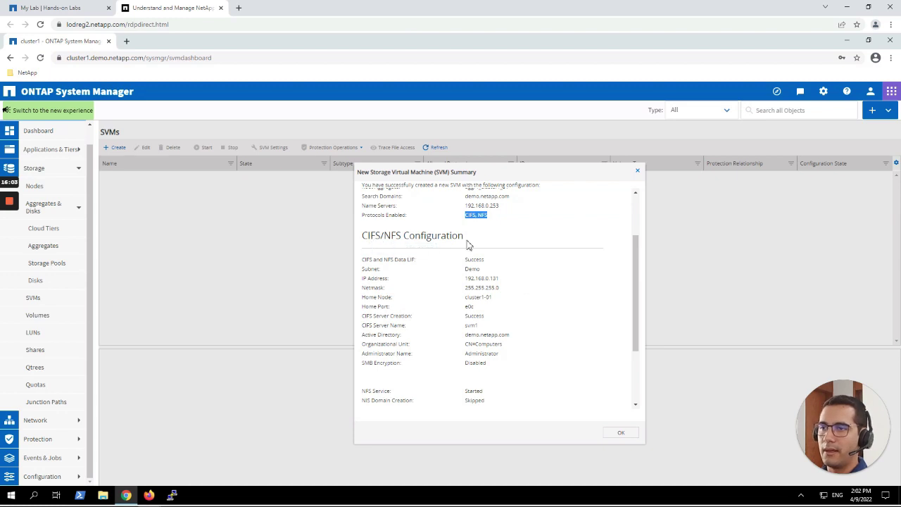
drag(502, 360, 408, 346)
scroll(408, 346, down, 2)
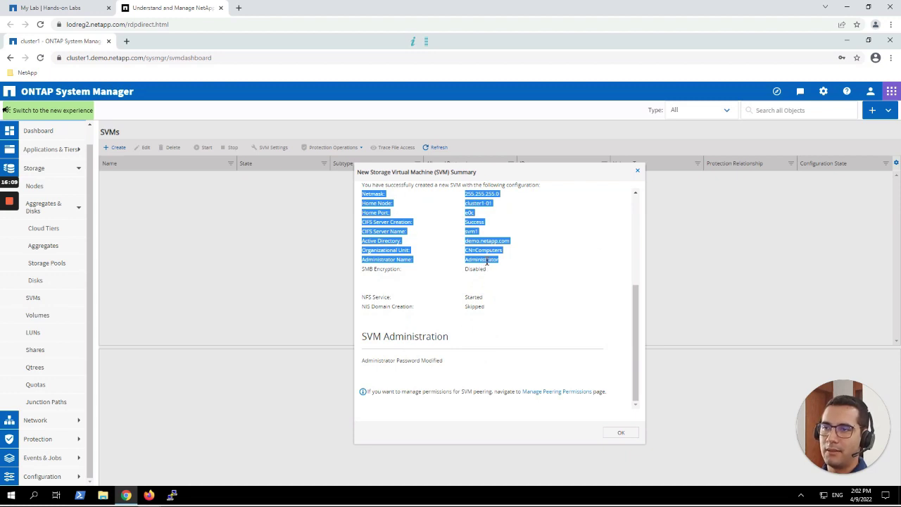
click(487, 261)
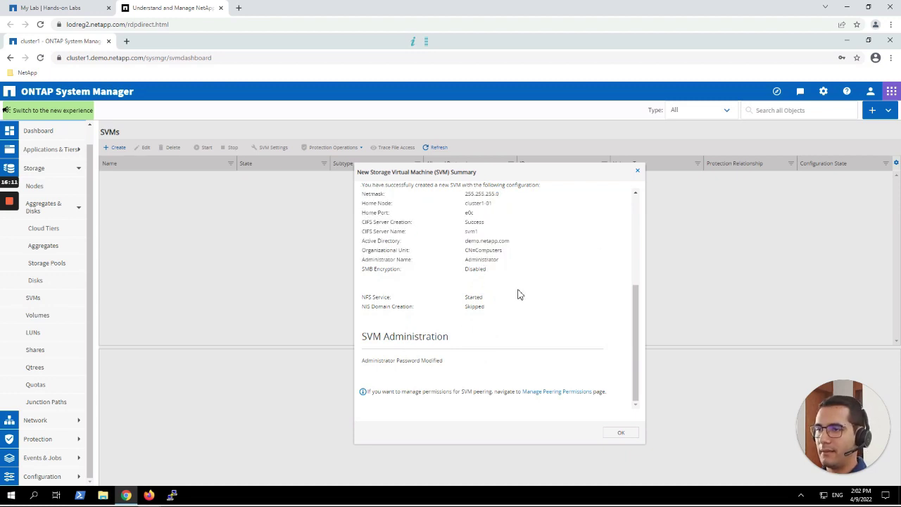
drag(442, 364, 360, 350)
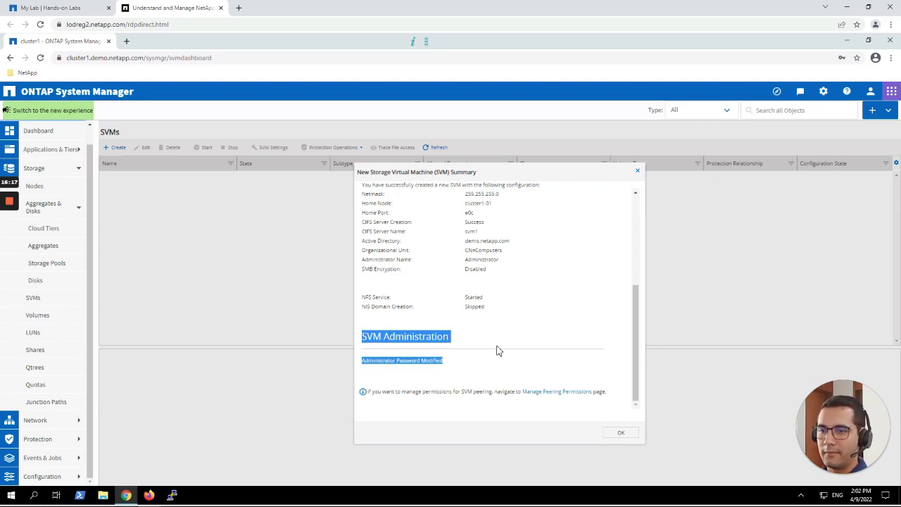
click(612, 434)
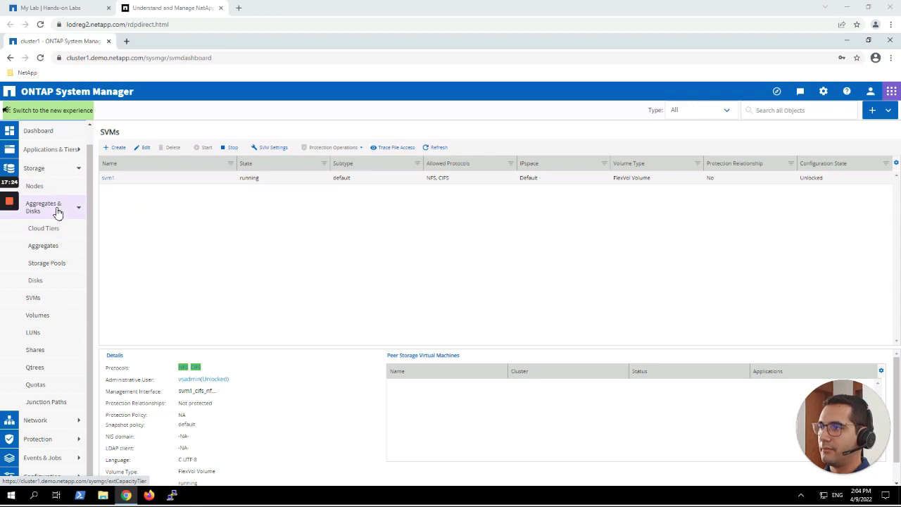
- Collapse Storage and go to Network > Network Interfaces in the navigation pane
click(58, 172)
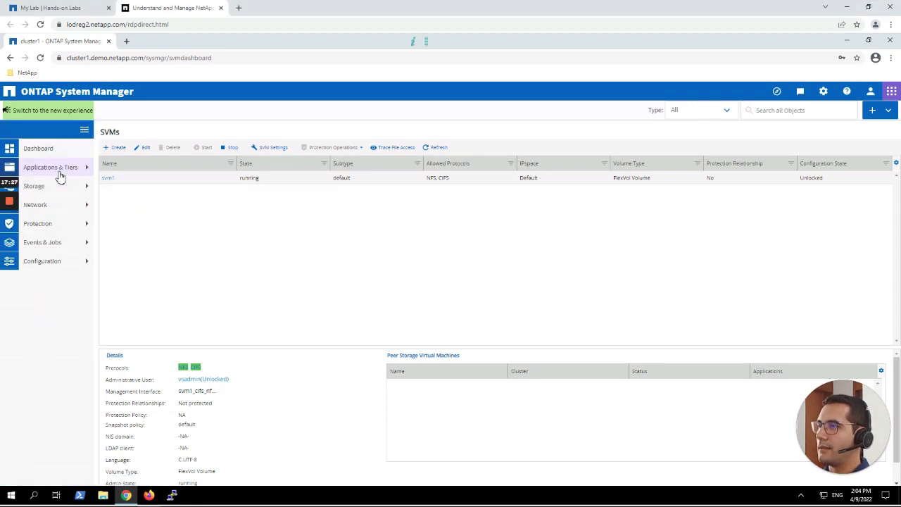
click(71, 207)
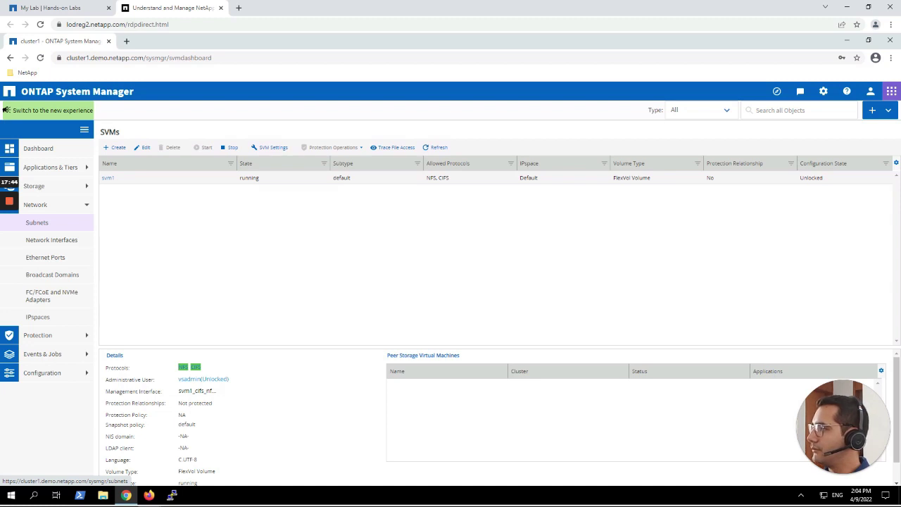
click(55, 240)
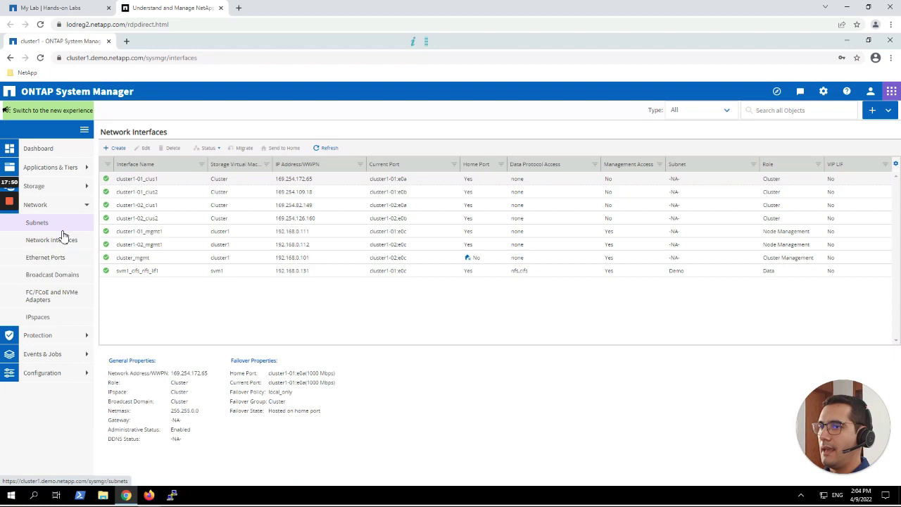
- View svm1_cifs_nfs_lif1's properties, then begin creating another network interface
click(326, 271)
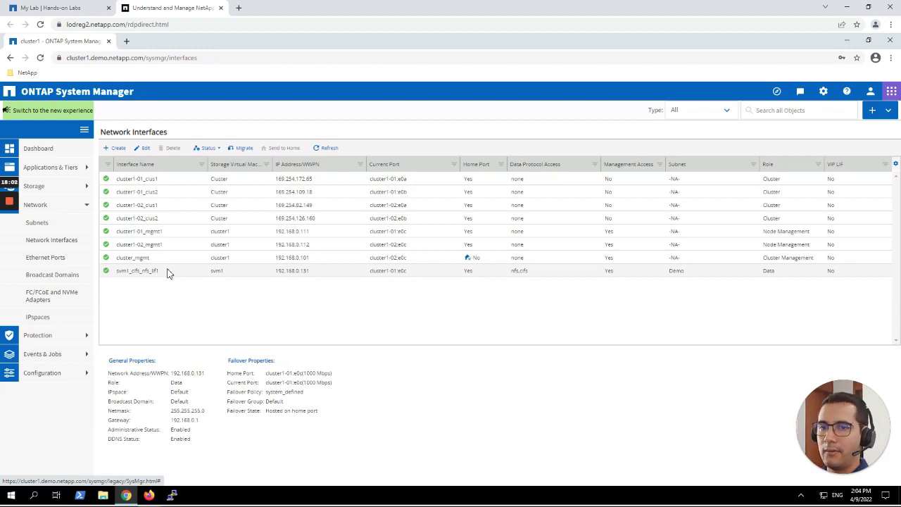
mouse_move(14, 232)
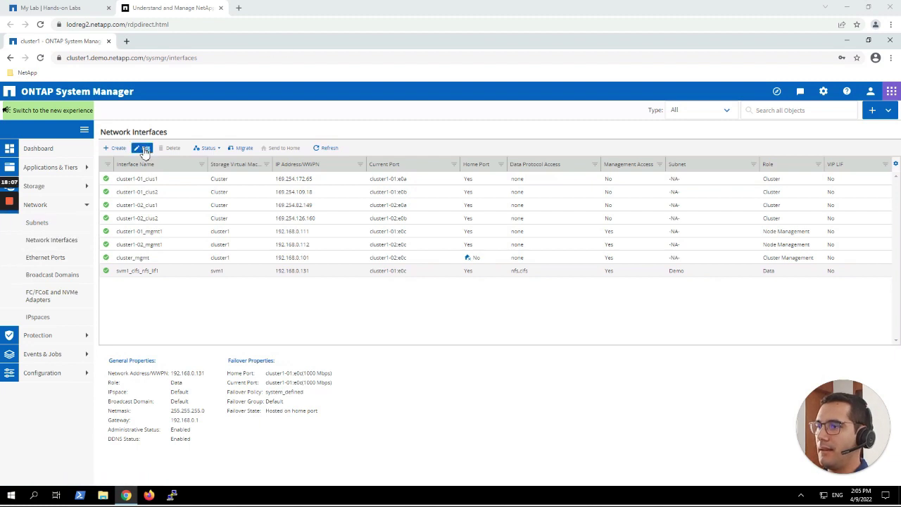
click(117, 149)
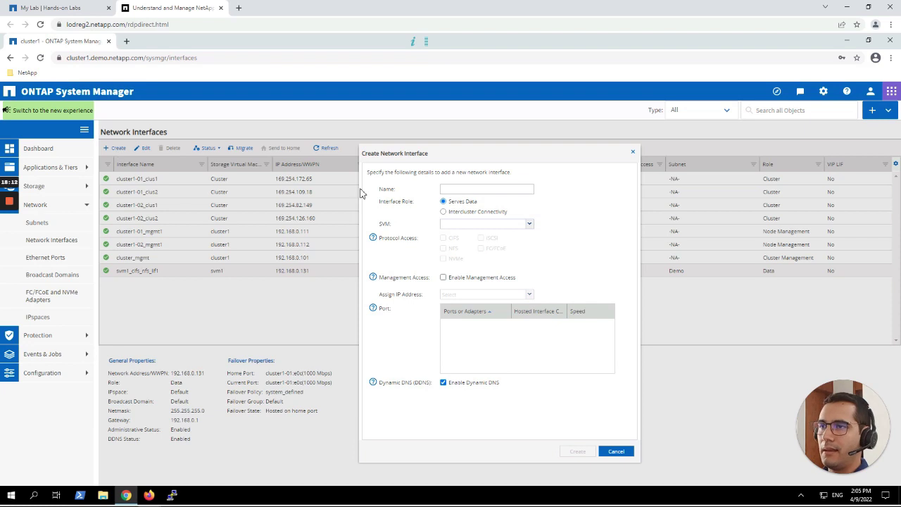
- Name the interface svm1_cifs_nfs_lif2 on svm1, enabling CIFS, NFS and management access
click(463, 192)
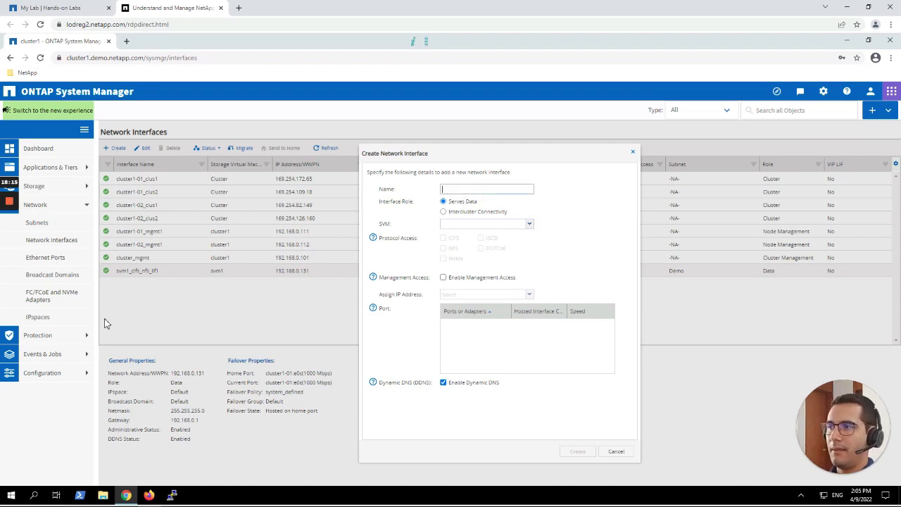
text(svm1)
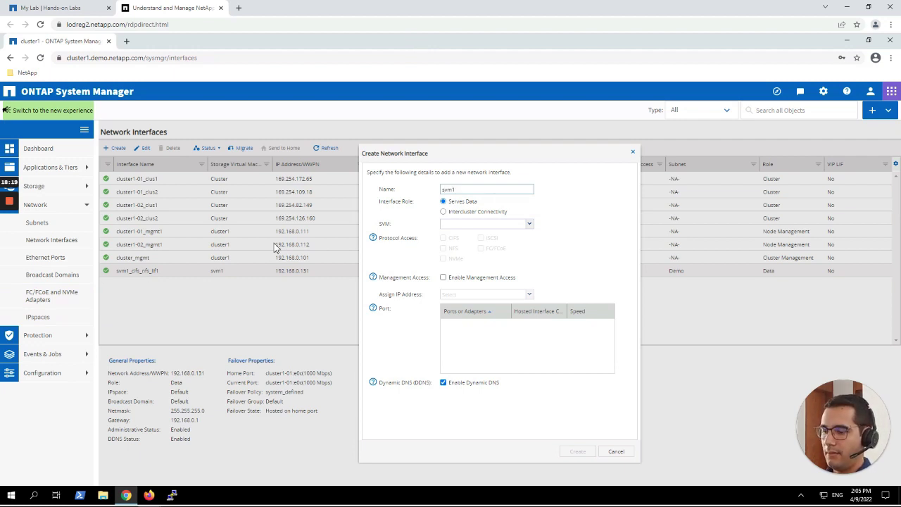
text(_cifs_nfs)
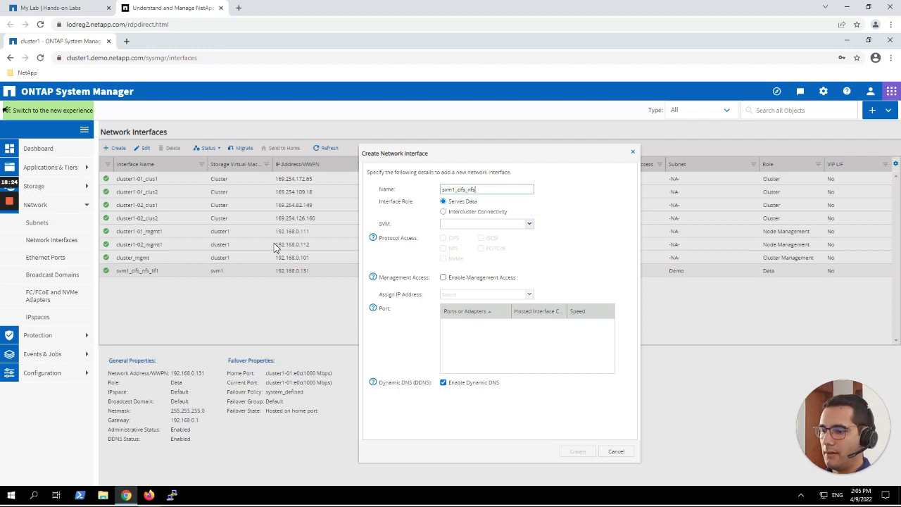
text(_lif)
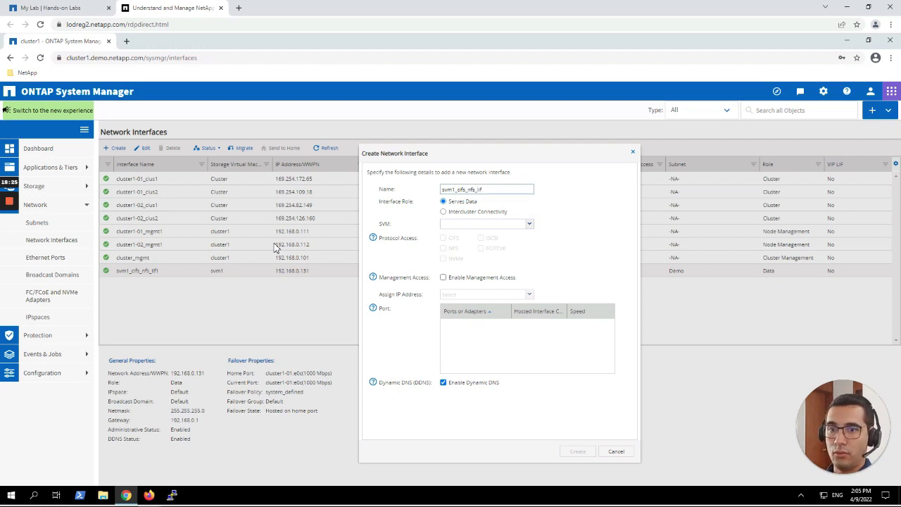
text(2)
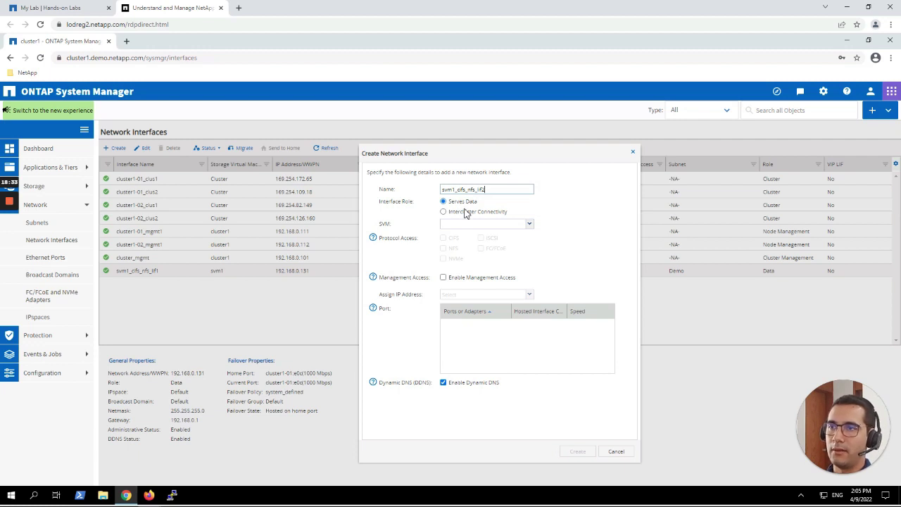
click(470, 225)
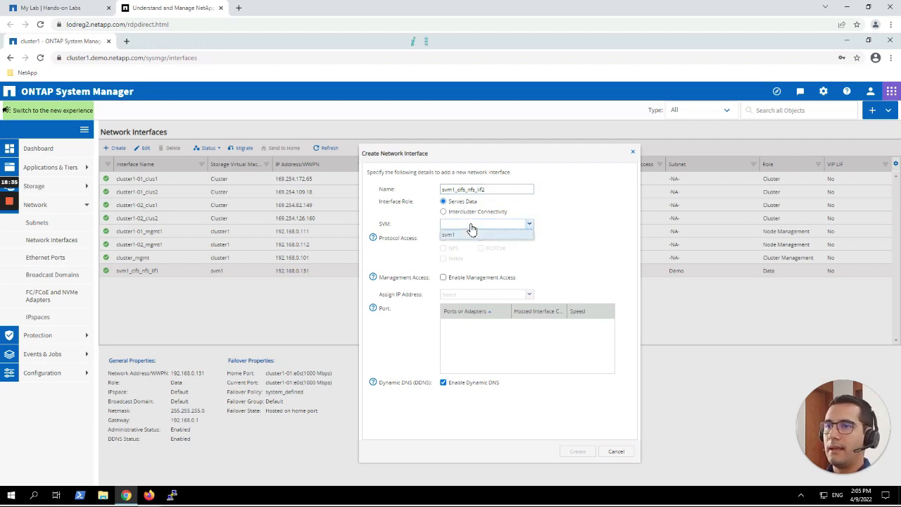
click(450, 237)
click(443, 238)
click(444, 249)
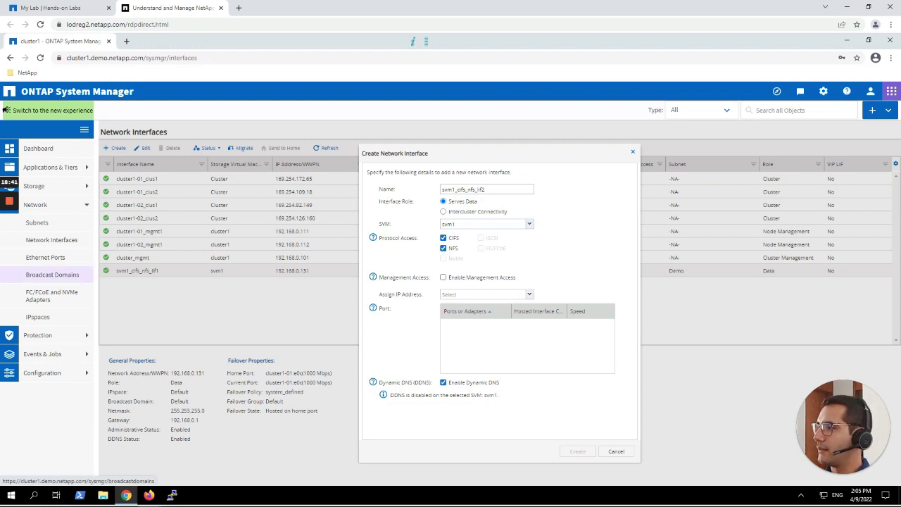
click(443, 280)
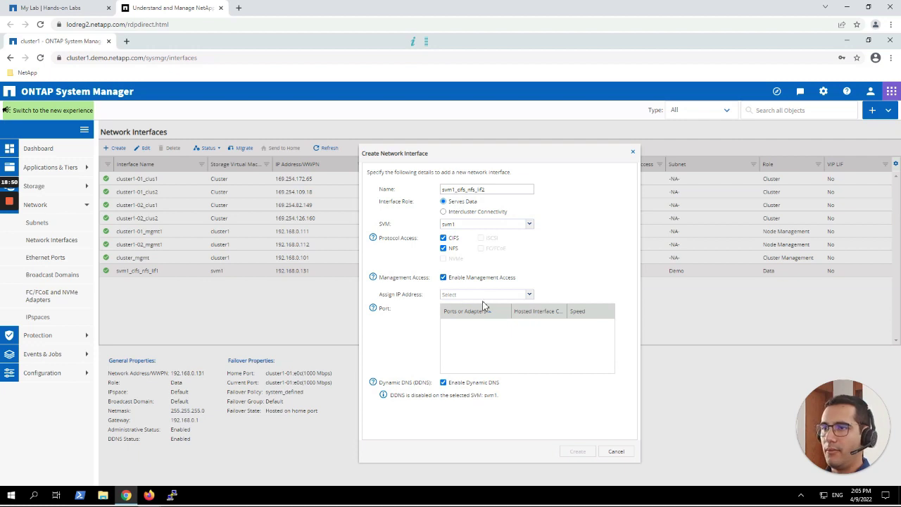
click(496, 296)
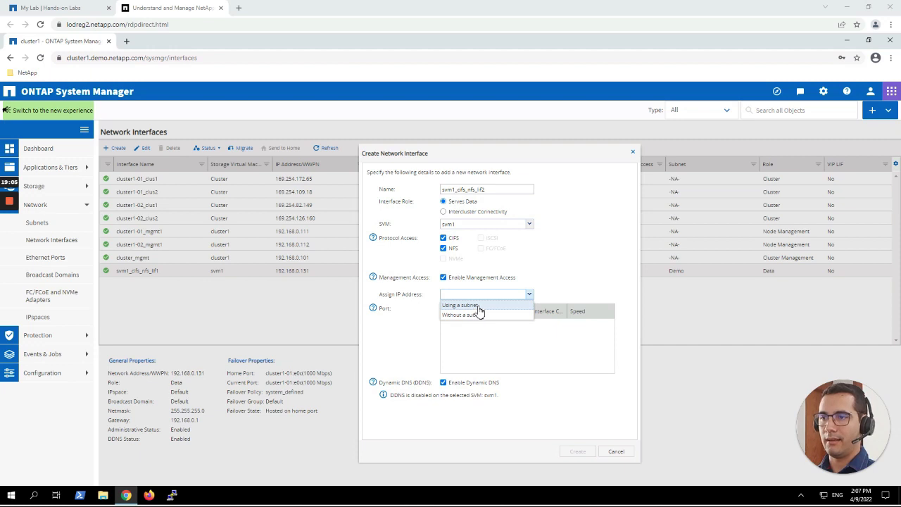
- Give it an auto-selected Demo subnet address on cluster1-02 port e0c and create it
click(458, 307)
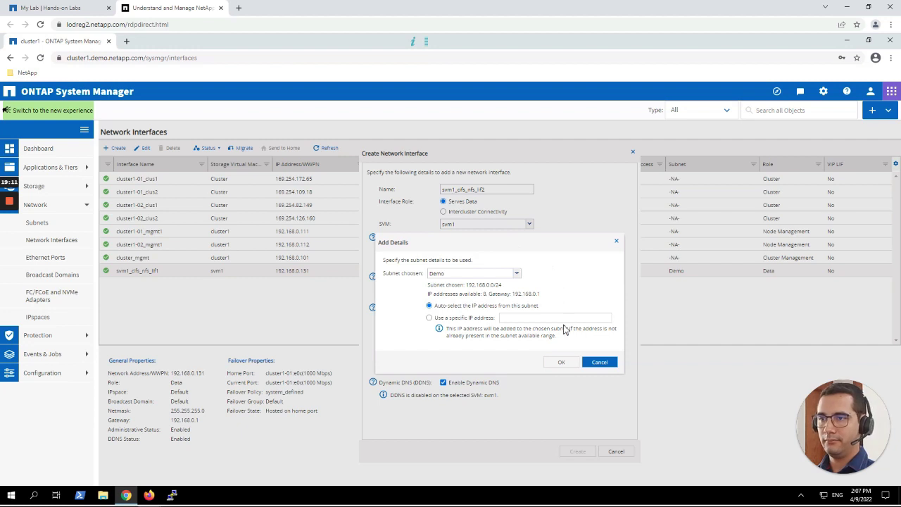
click(563, 363)
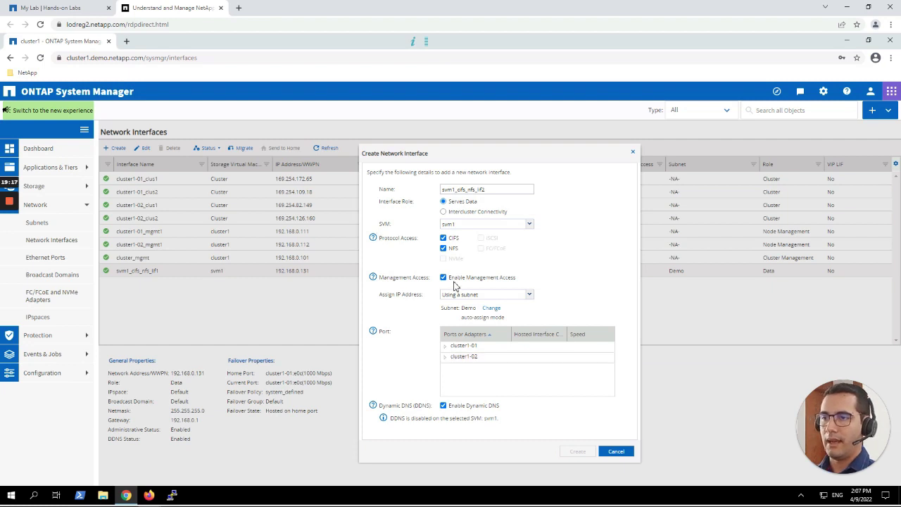
click(444, 359)
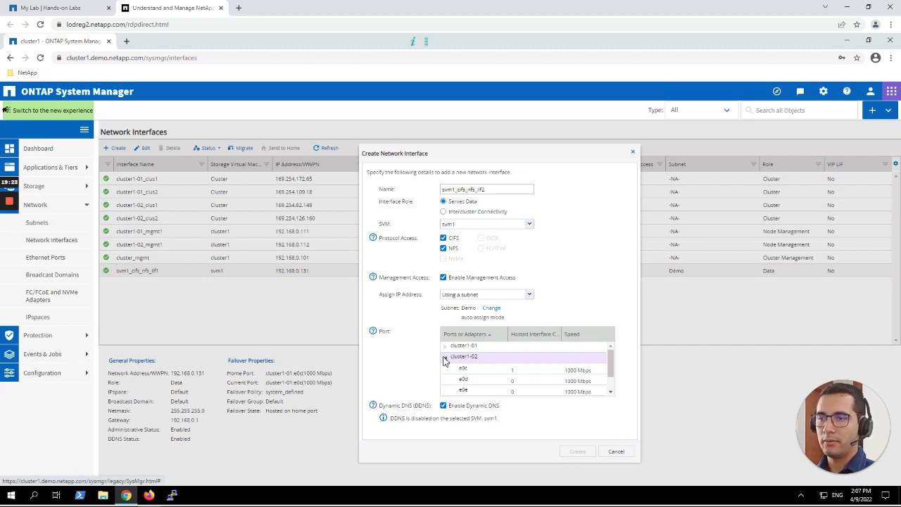
click(498, 371)
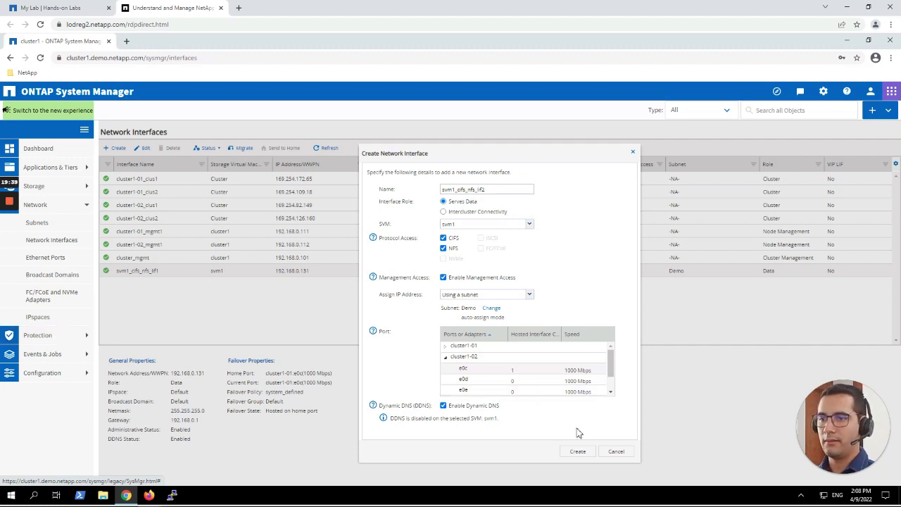
click(588, 452)
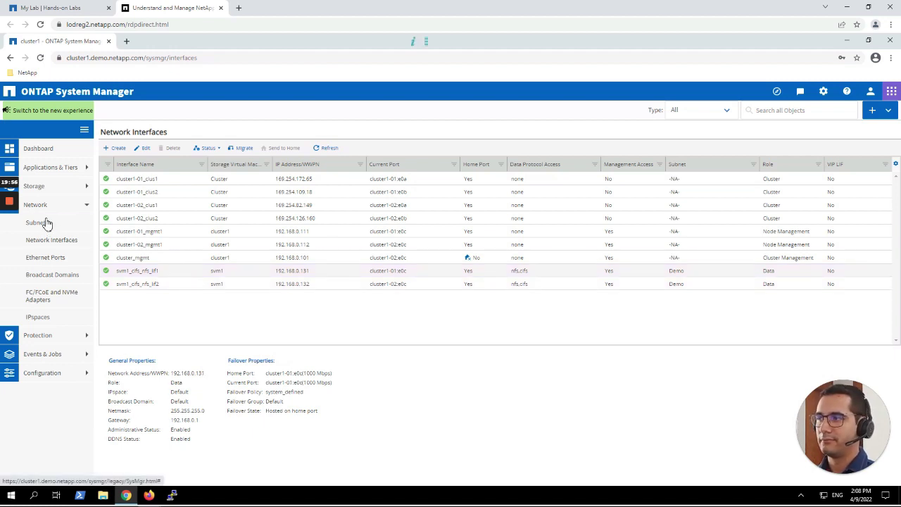
- Launch PuTTY from the taskbar to bring up its session configuration
mouse_move(9, 236)
click(9, 240)
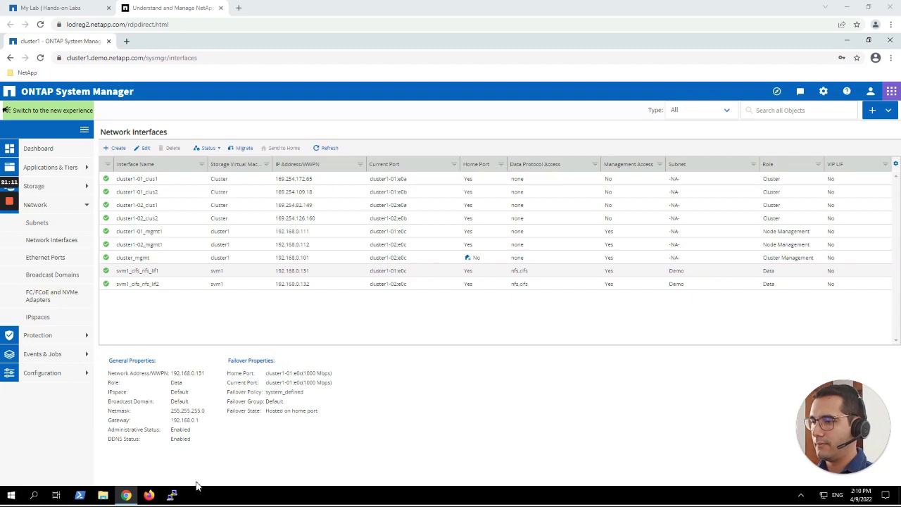
click(171, 495)
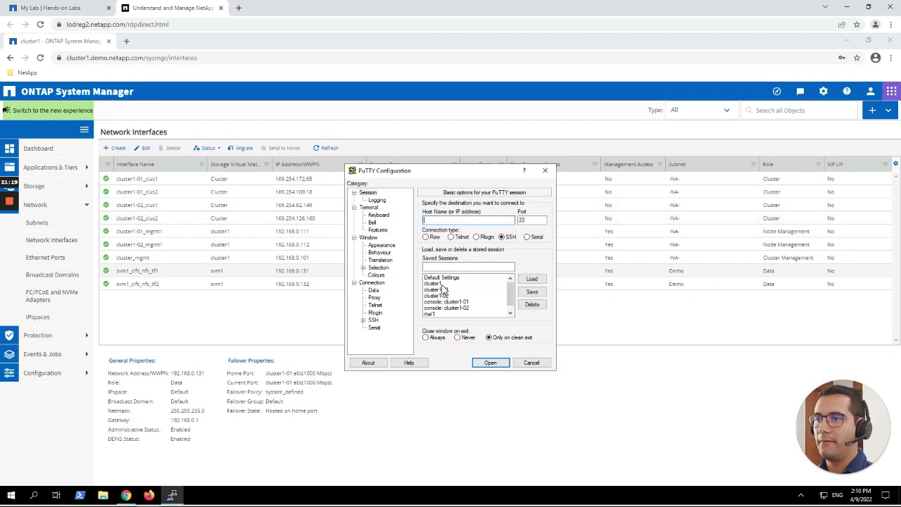
- Load the saved cluster1 session and connect to cluster1.demo.netapp.com over SSH
click(443, 284)
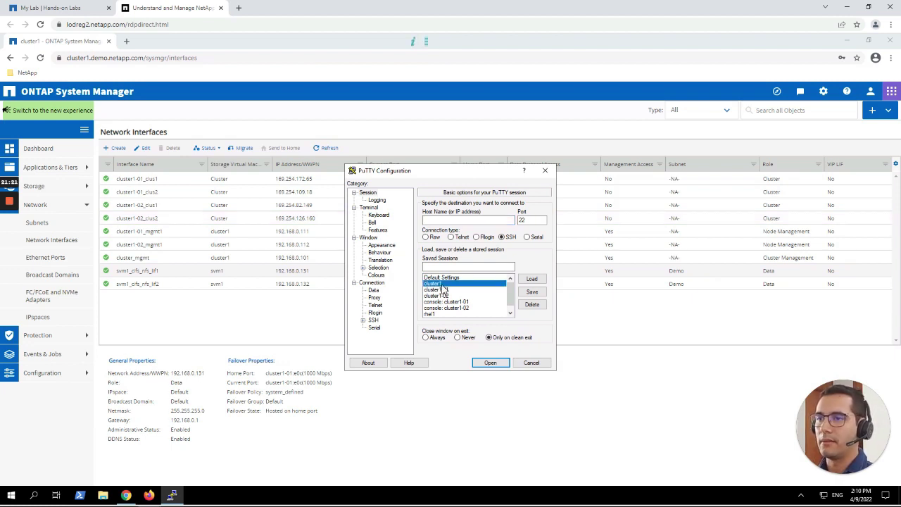
click(531, 279)
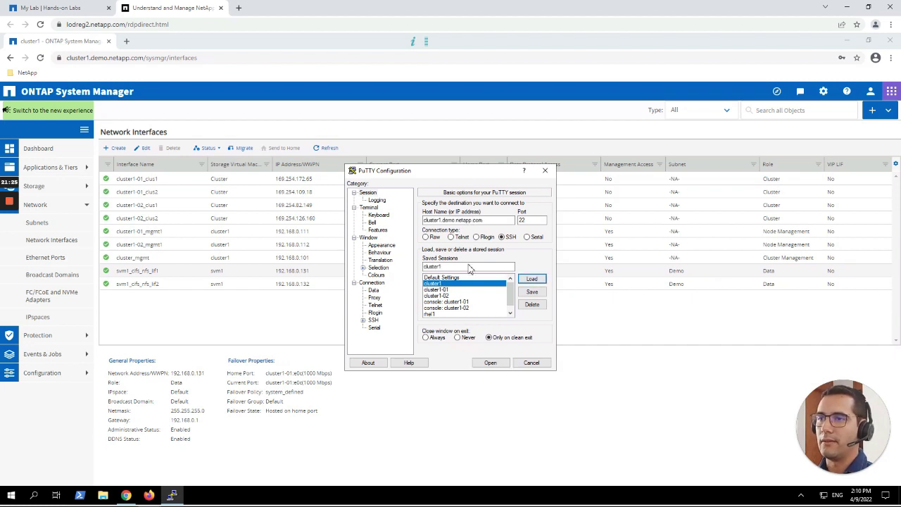
click(490, 363)
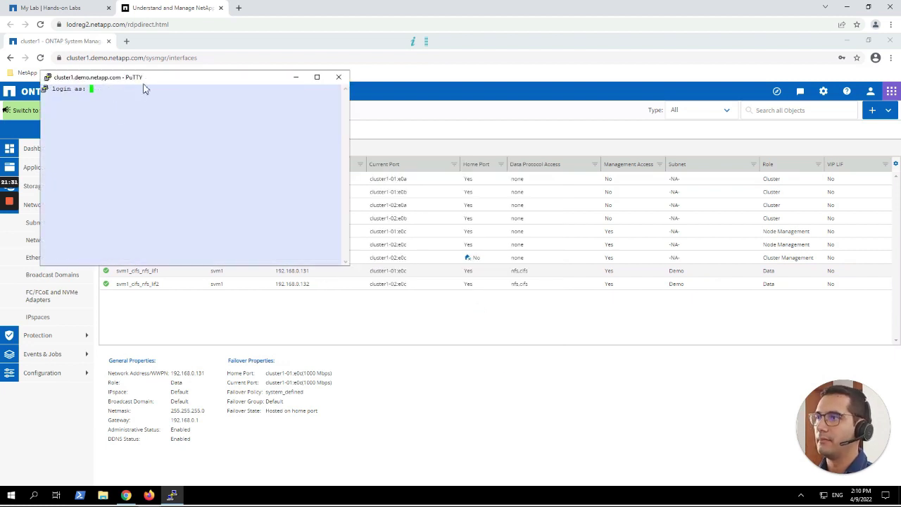
- Reposition and zoom the PuTTY window and enter admin at the login prompt
drag(148, 81, 384, 89)
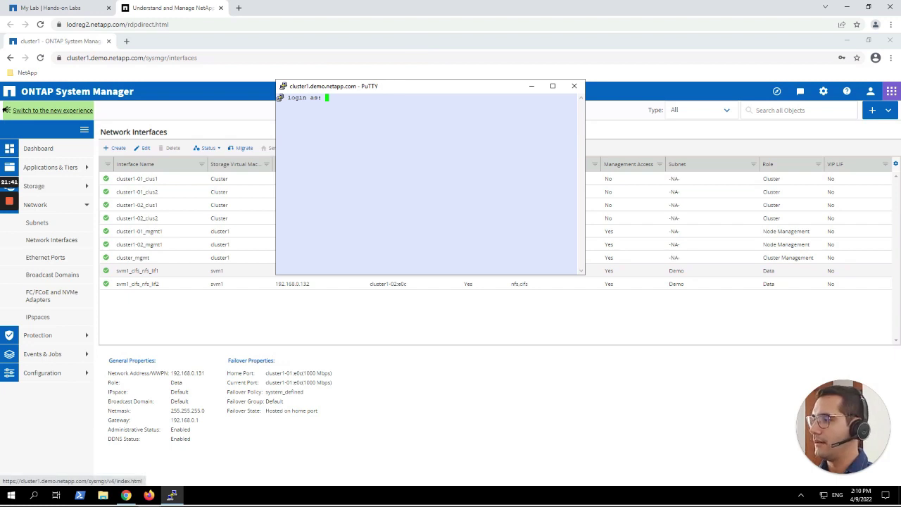
key(super+plus)
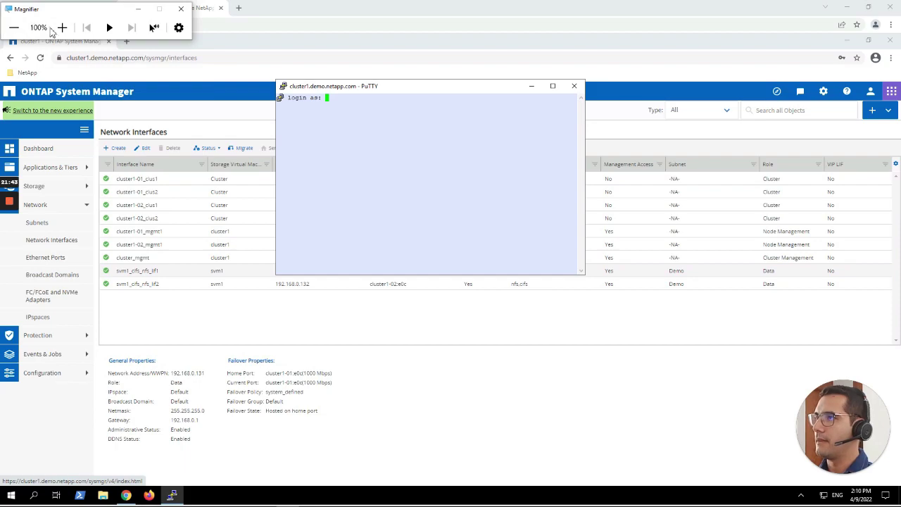
click(62, 29)
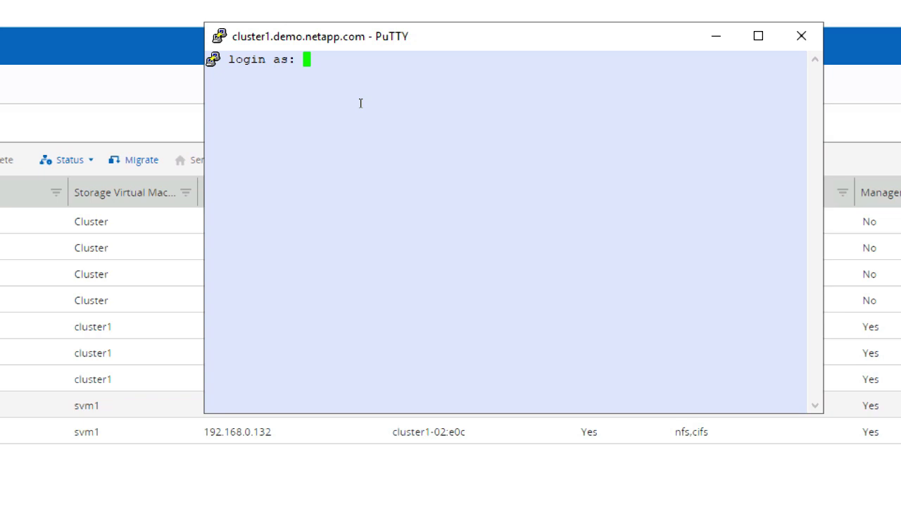
text(admin)
key(Return)
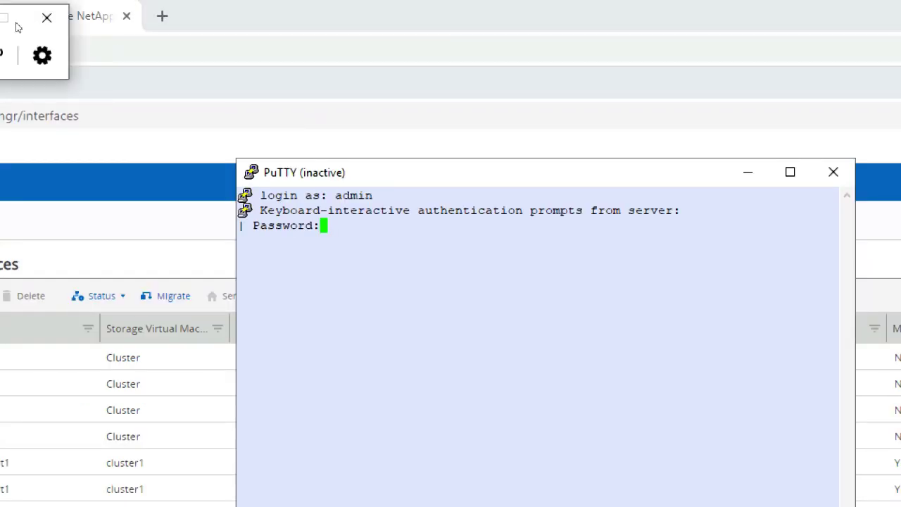
click(15, 28)
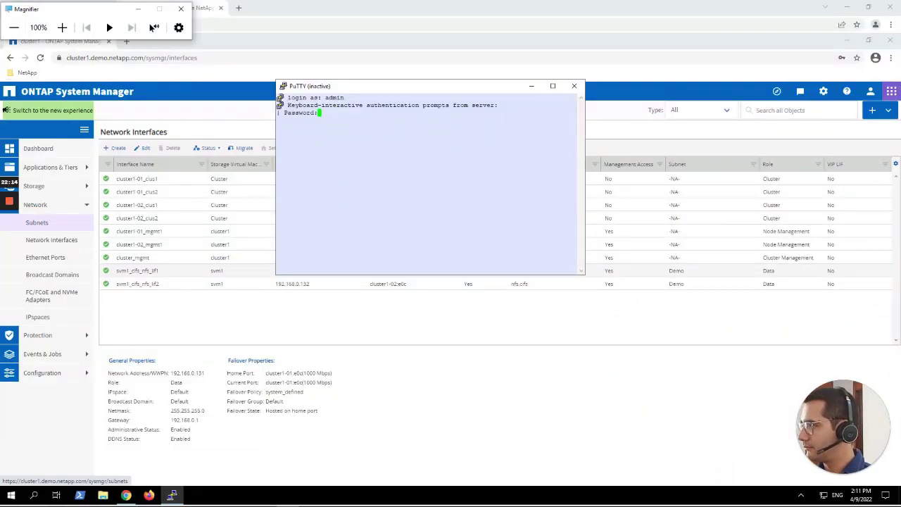
click(66, 29)
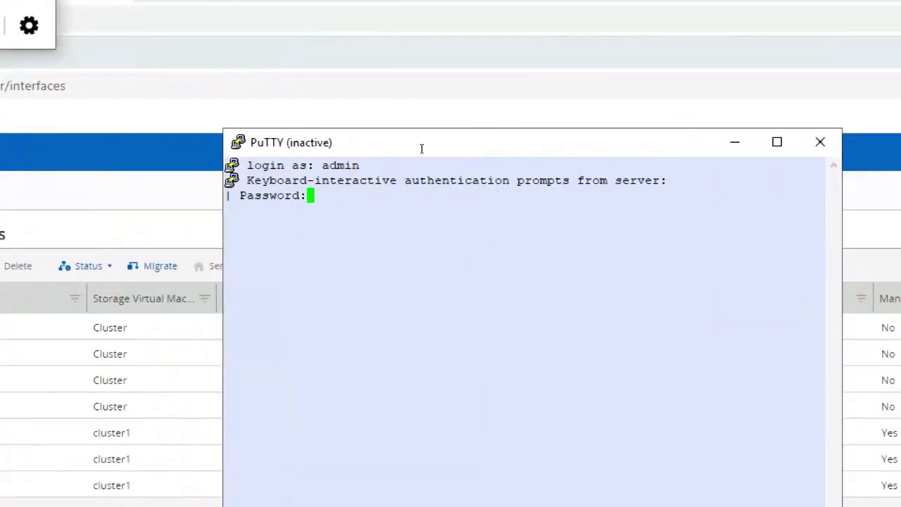
- Restart the SSH session and log in to cluster1 as admin
right_click(407, 146)
key(Up)
key(Up)
key(Up)
key(Return)
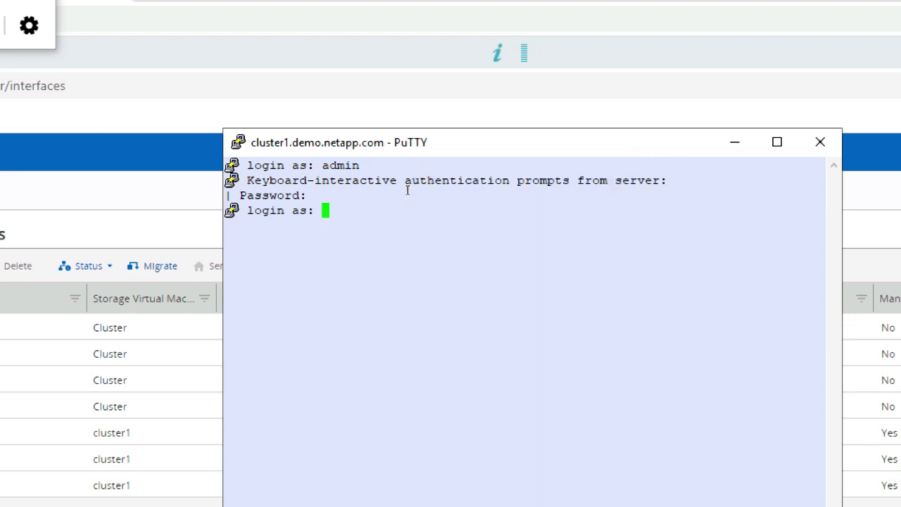
text(admin)
key(Return)
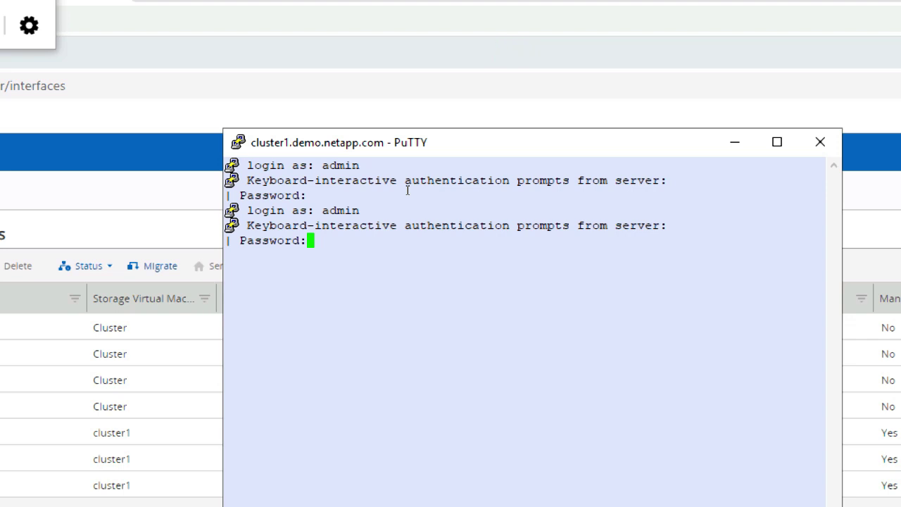
key(Return)
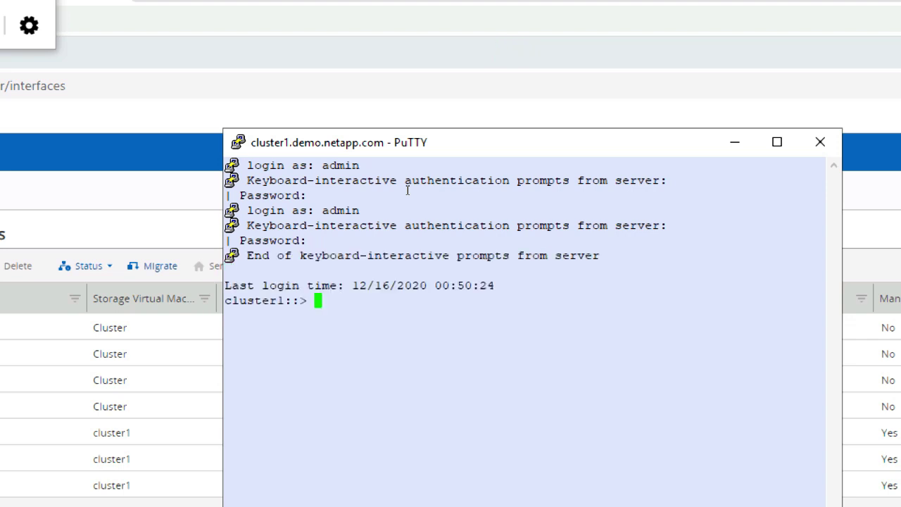
key(Return)
key(Return)
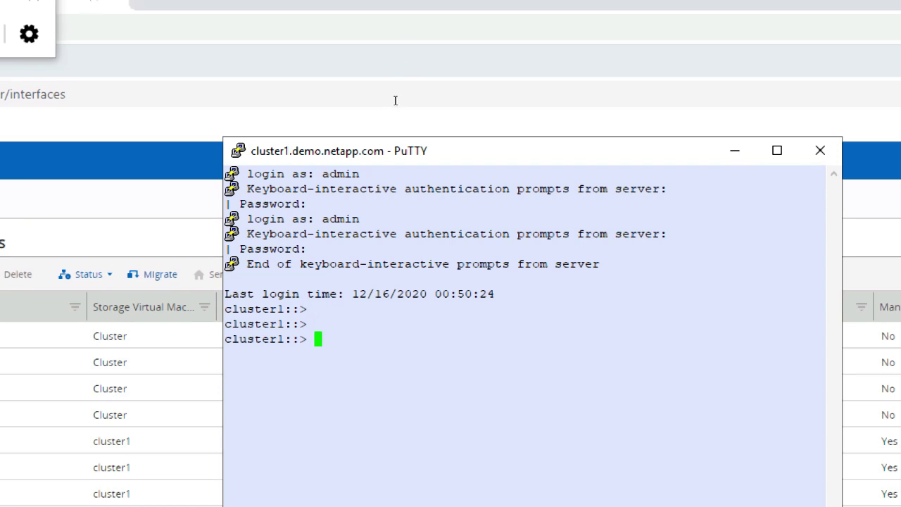
drag(385, 70, 376, 56)
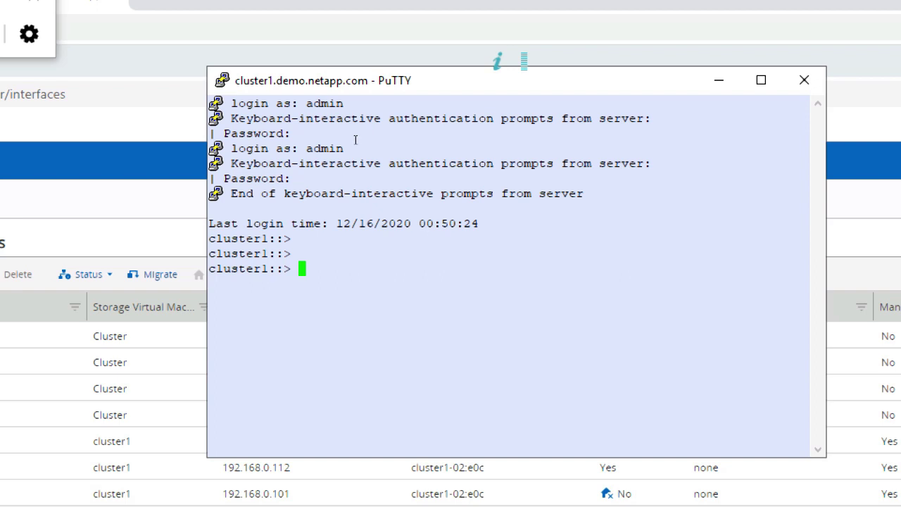
key(super+minus)
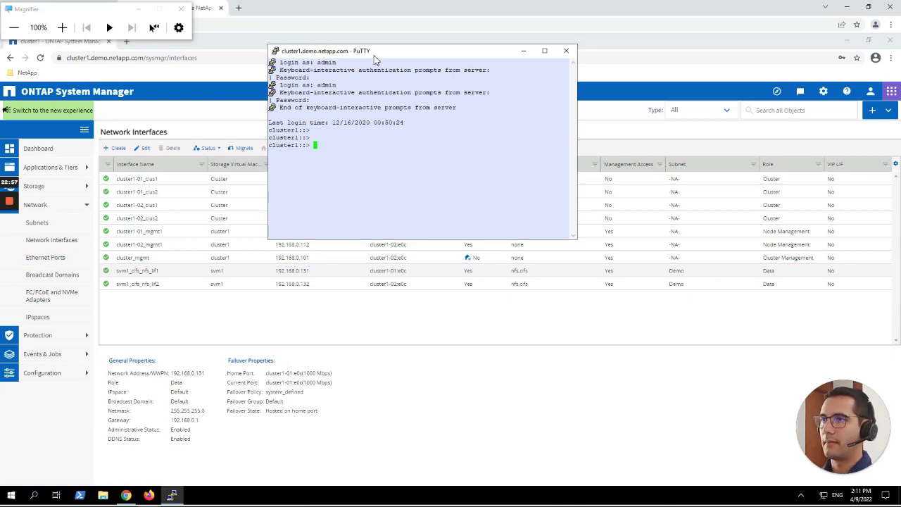
- Run 'network interface show -vserver svm1 -fields dns-zone,address'
right_click(334, 143)
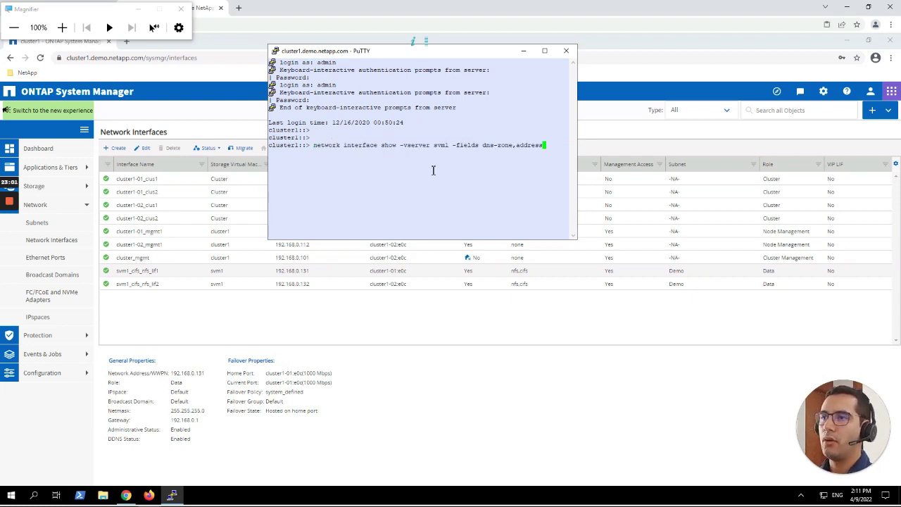
double_click(442, 146)
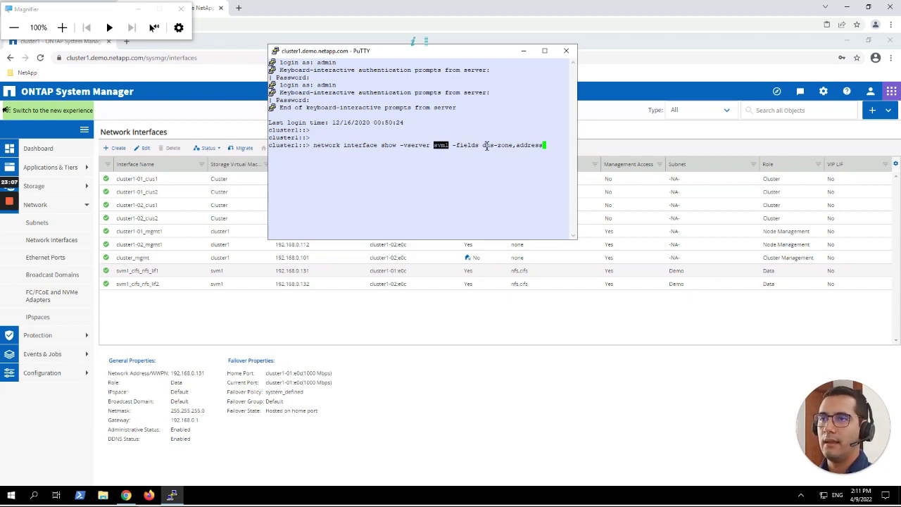
drag(485, 146, 536, 145)
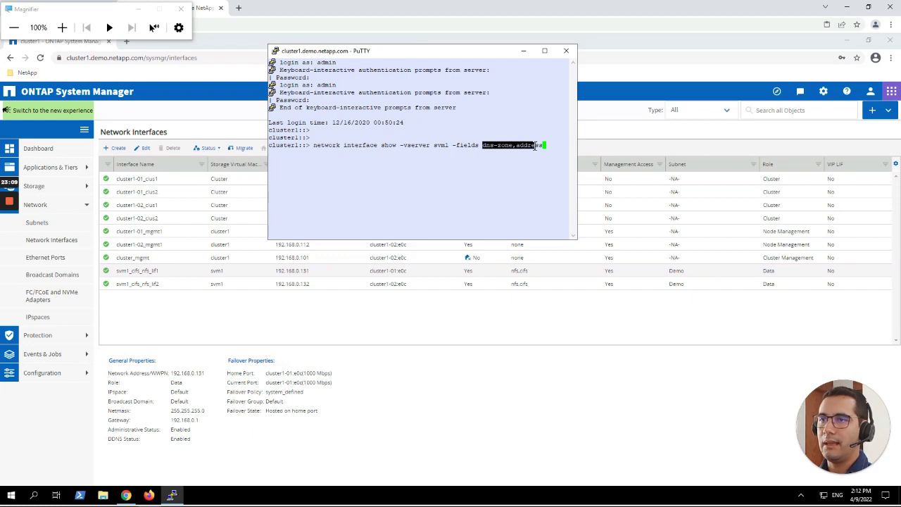
click(537, 146)
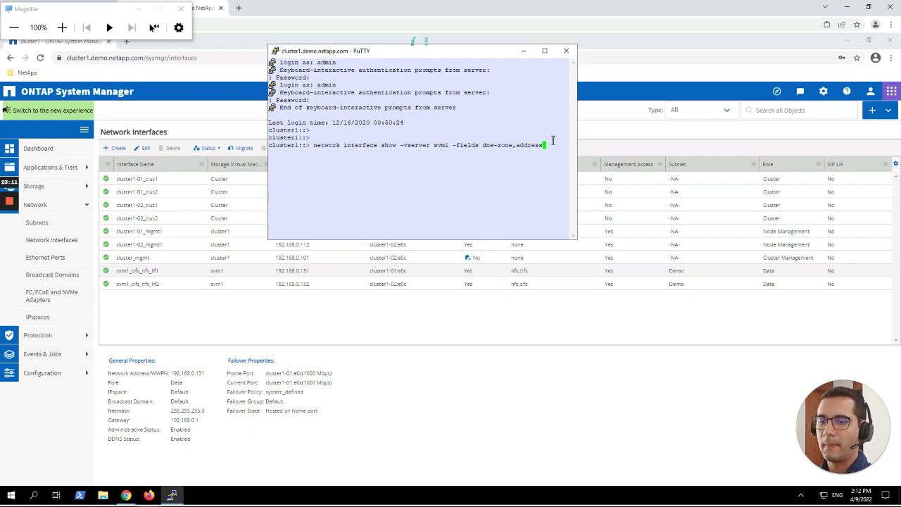
key(Return)
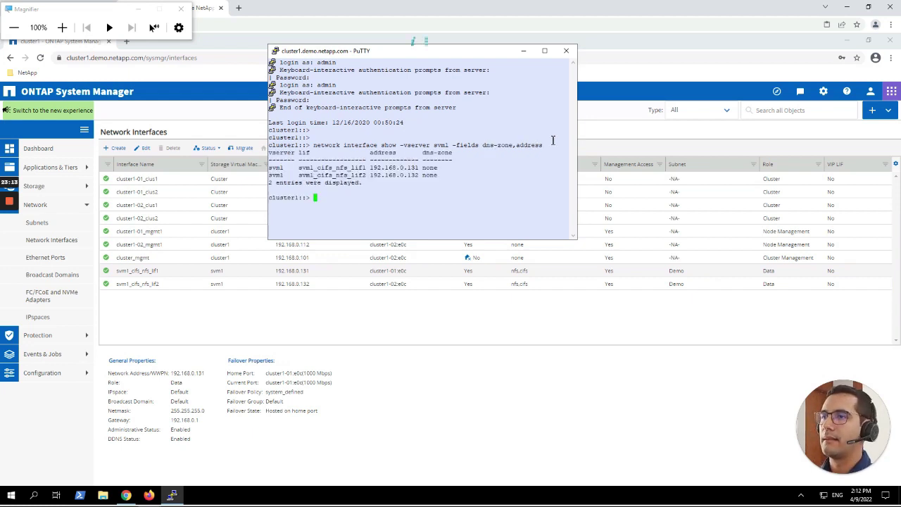
- Check the LIF addresses and start 'network interface modify -vserver svm1 -lif svm1_cifs_nfs_lif1'
drag(300, 168, 369, 175)
click(399, 176)
double_click(413, 175)
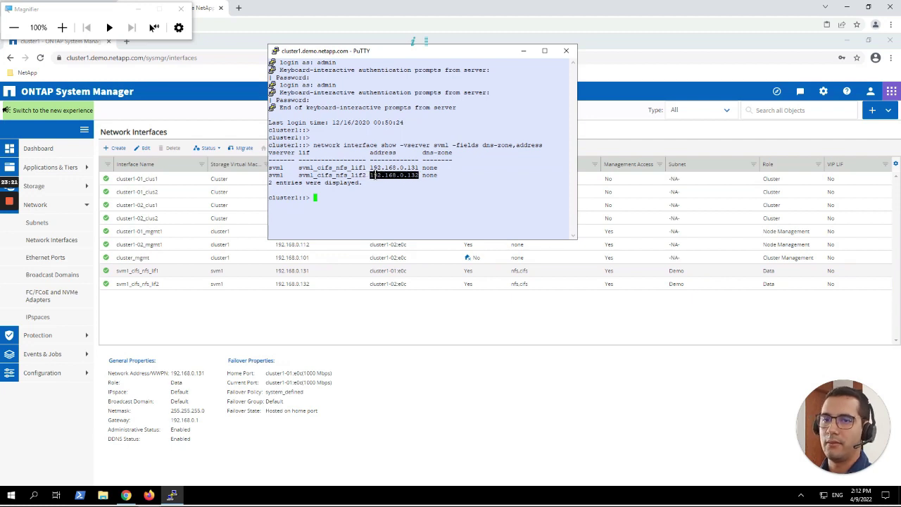
mouse_move(421, 169)
mouse_down()
mouse_move(385, 171)
mouse_move(419, 176)
mouse_up()
click(426, 168)
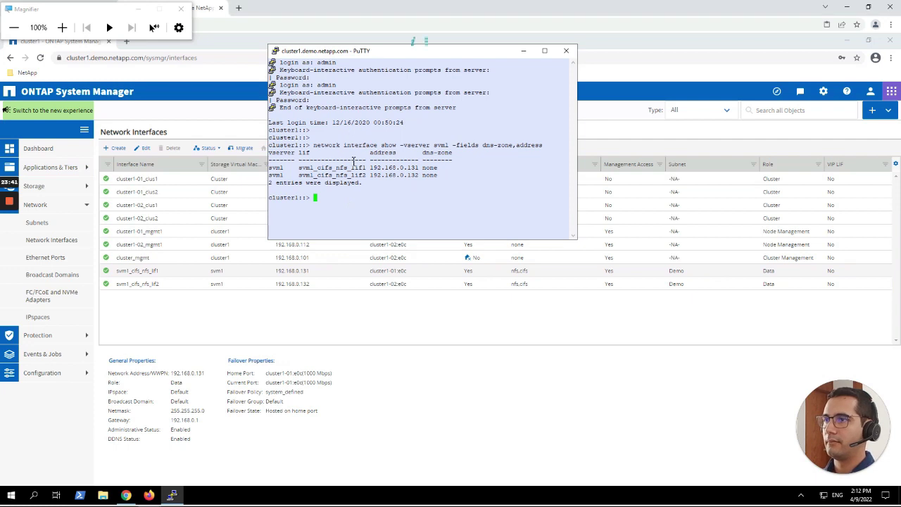
right_click(332, 194)
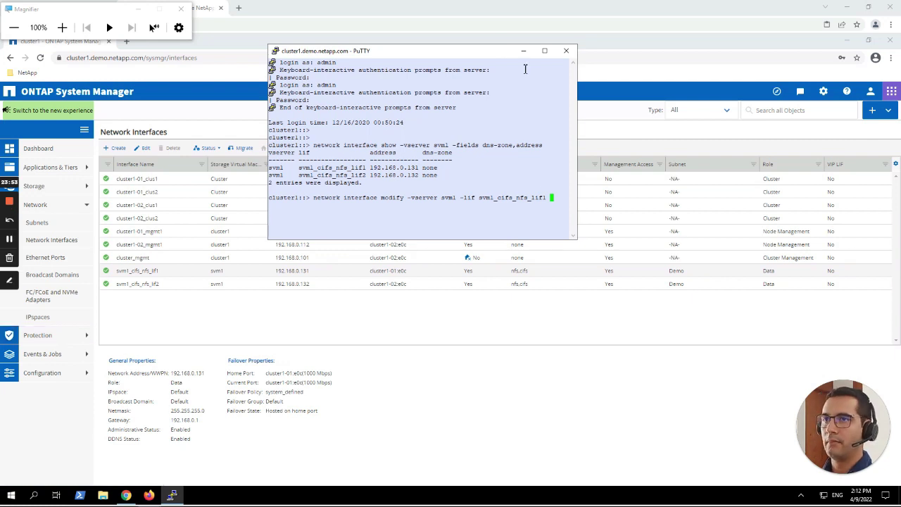
- Add '-dns-zone svm1.demo.netapp.com' and apply it to svm1_cifs_nfs_lif1
right_click(523, 212)
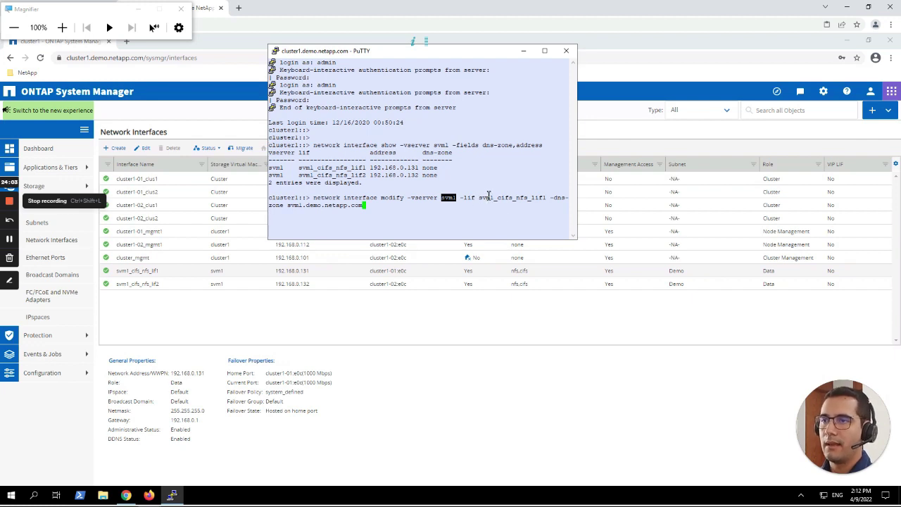
drag(481, 199, 548, 202)
click(550, 201)
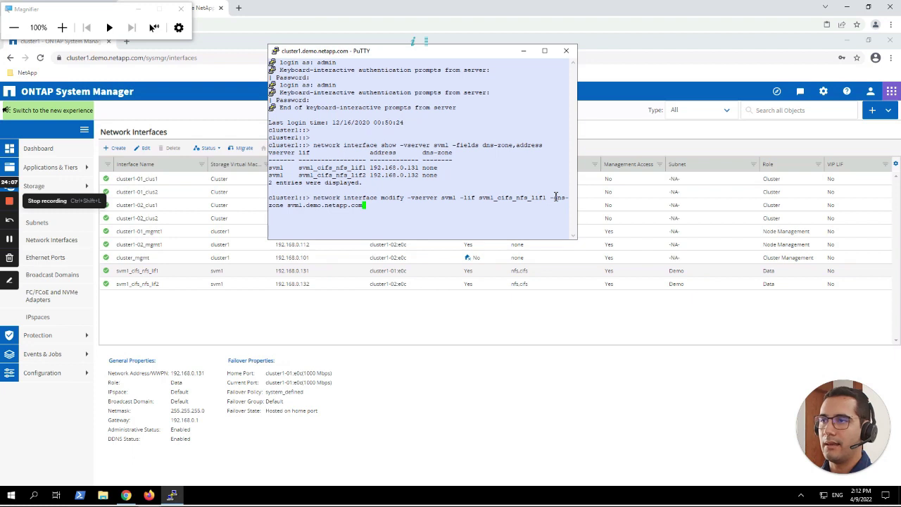
drag(287, 205, 362, 205)
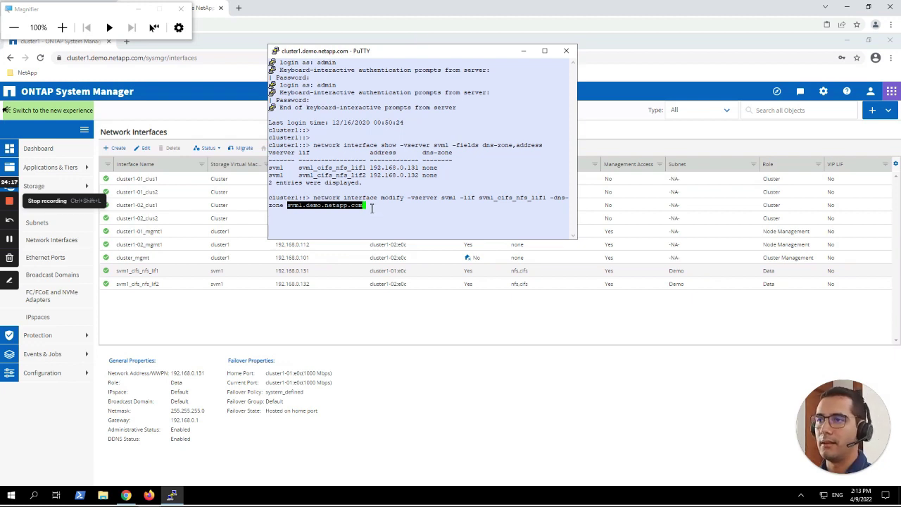
click(371, 207)
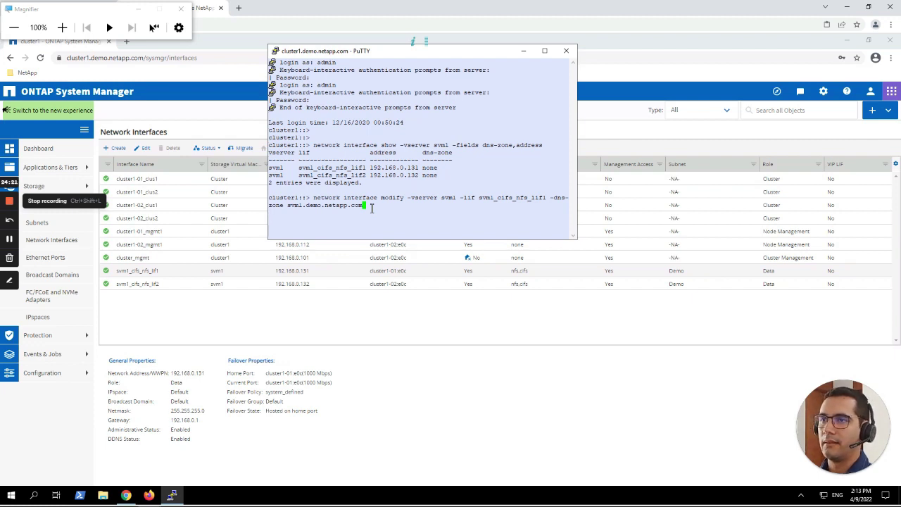
key(Return)
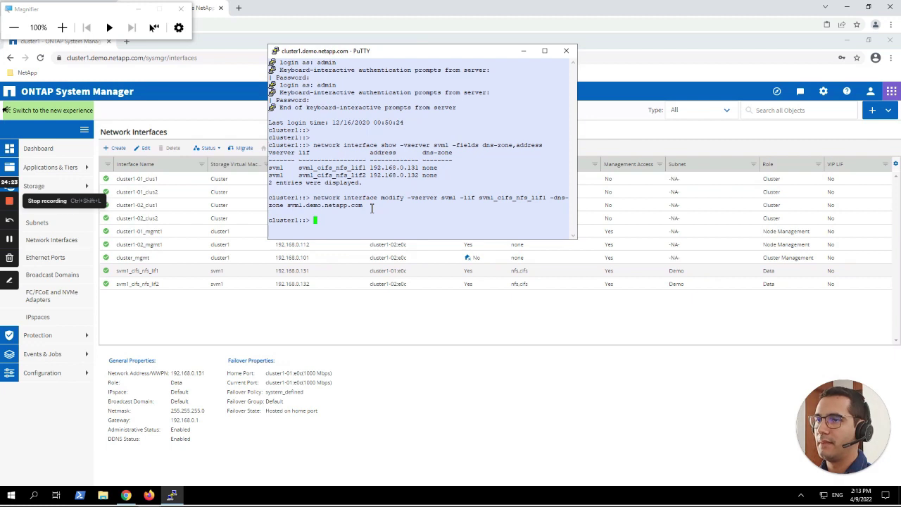
- Rerun the modify for svm1_cifs_nfs_lif2 with the same DNS zone
key(Up)
key(Left)
key(Left)
key(Left)
key(Left)
key(Left)
key(Left)
key(Left)
key(Left)
key(Left)
key(Left)
key(Left)
key(Left)
key(Left)
key(Left)
key(Left)
key(Left)
key(Left)
key(Left)
key(Left)
key(Left)
key(Left)
key(BackSpace)
text(2)
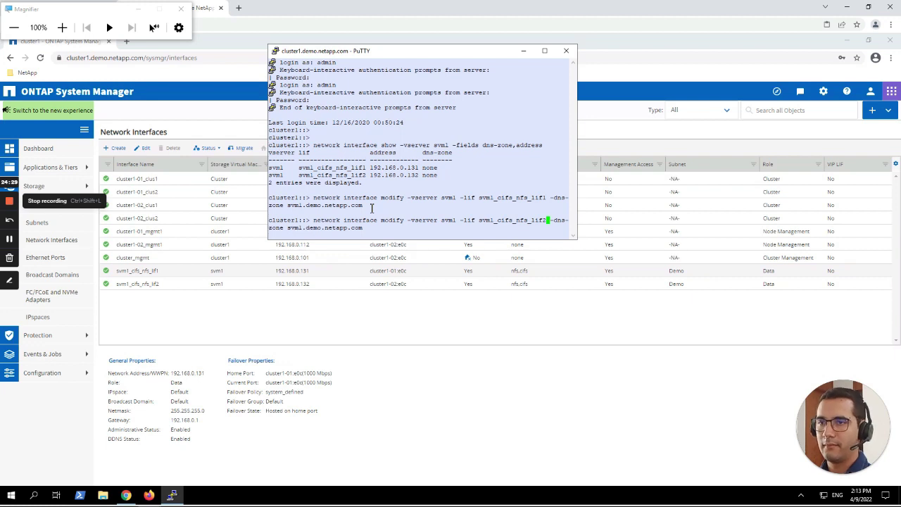
key(Return)
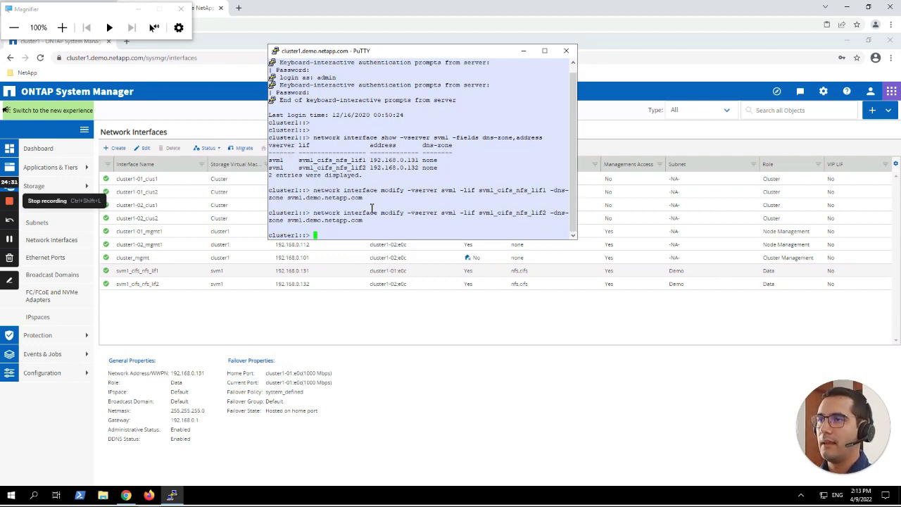
key(Up)
key(Up)
key(Up)
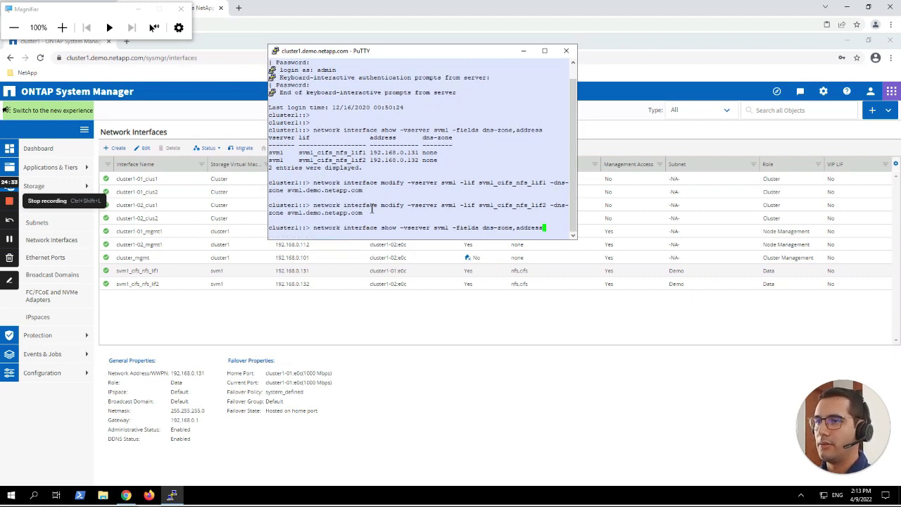
- Rerun the listing to confirm both LIFs show dns-zone svm1.demo.netapp.com, then minimize PuTTY
key(Return)
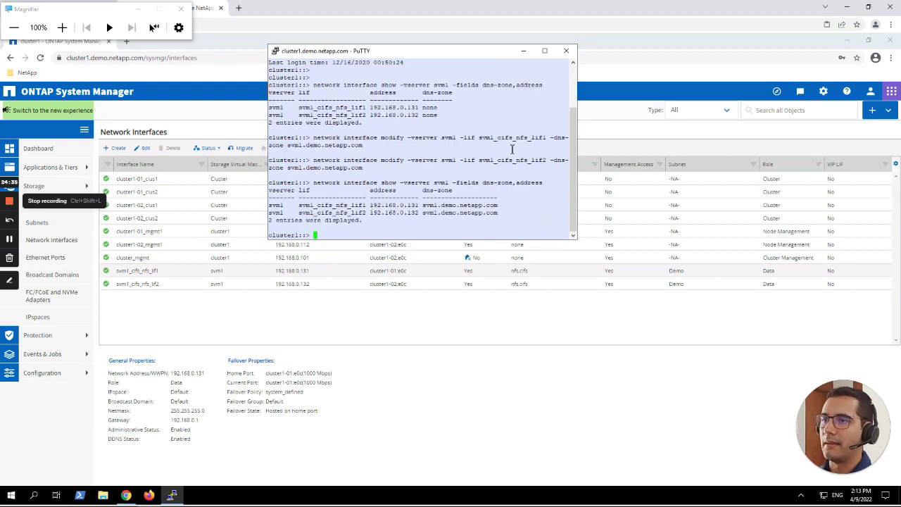
drag(509, 213, 453, 192)
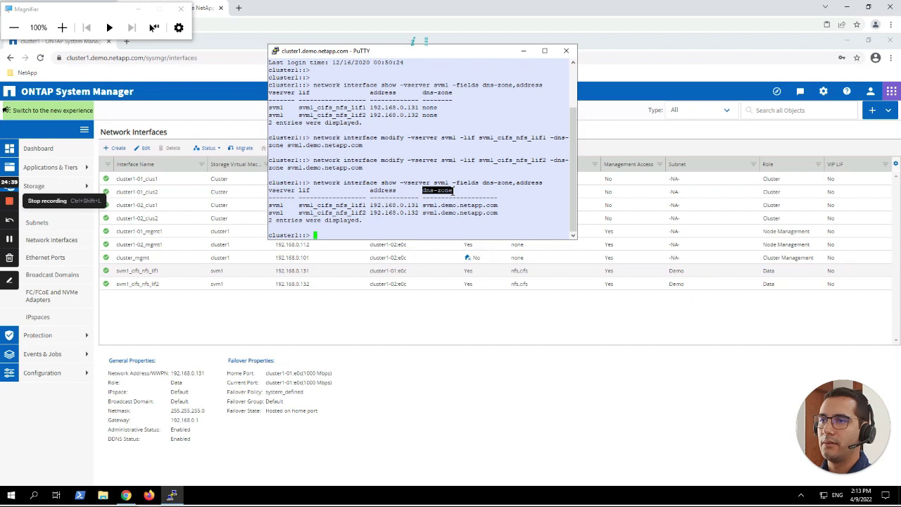
click(358, 206)
double_click(358, 205)
double_click(363, 213)
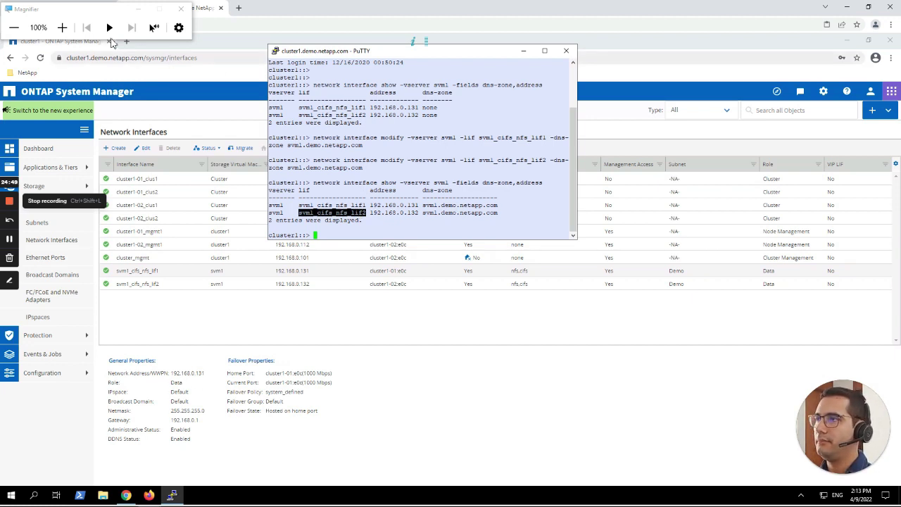
click(62, 27)
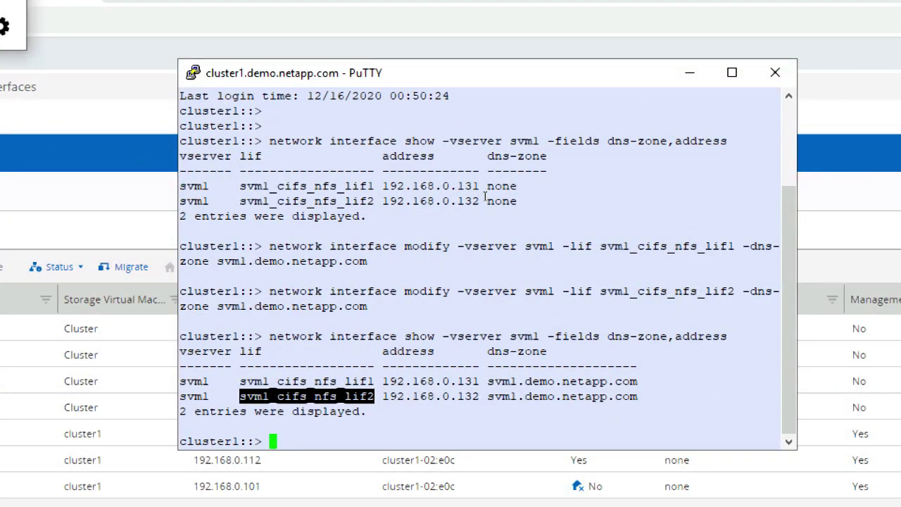
double_click(306, 380)
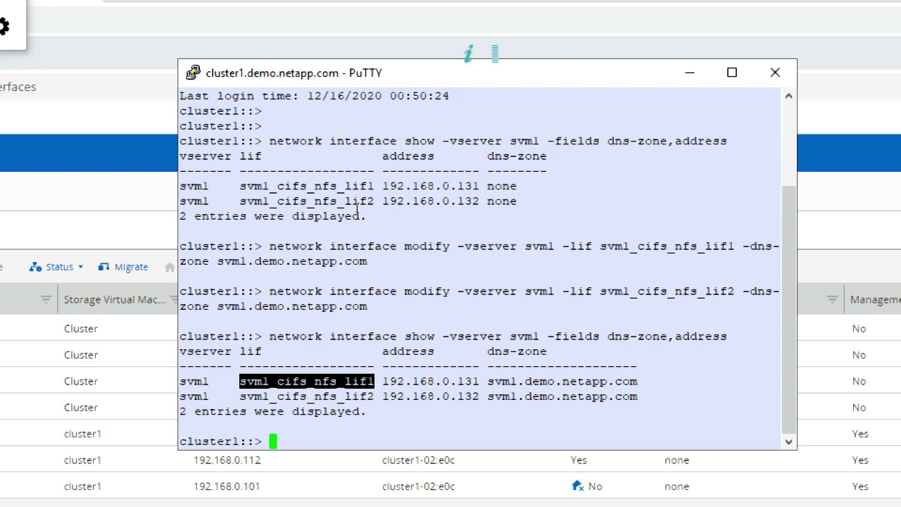
double_click(306, 396)
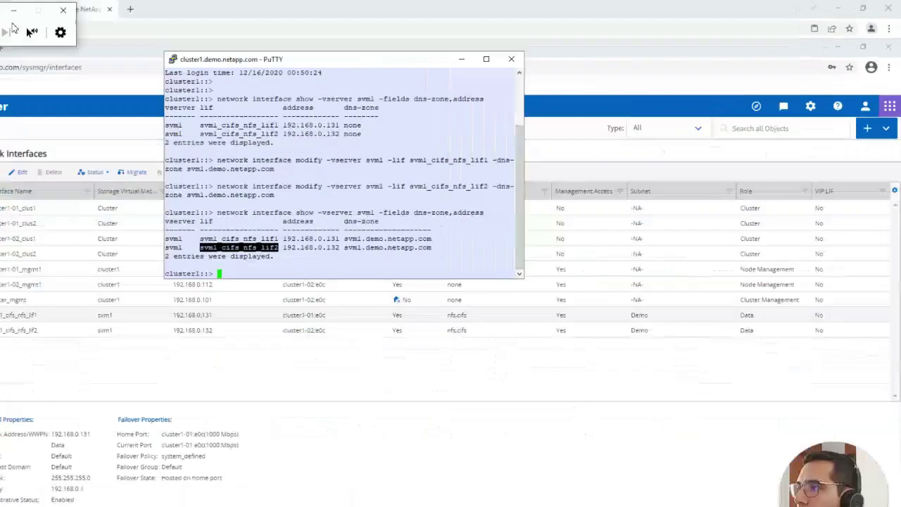
key(super+Down)
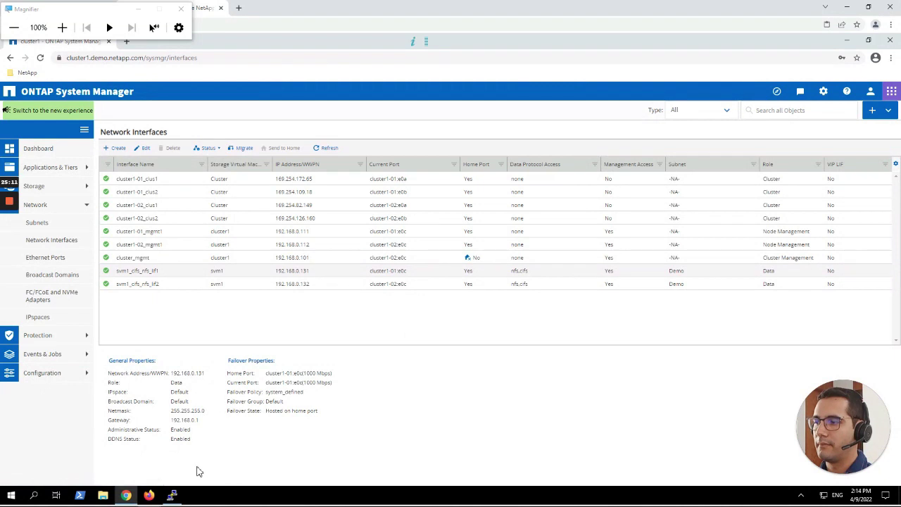
- Run 'nslookup svm1.demo.netapp.com' in PowerShell and get 192.168.0.132
click(80, 494)
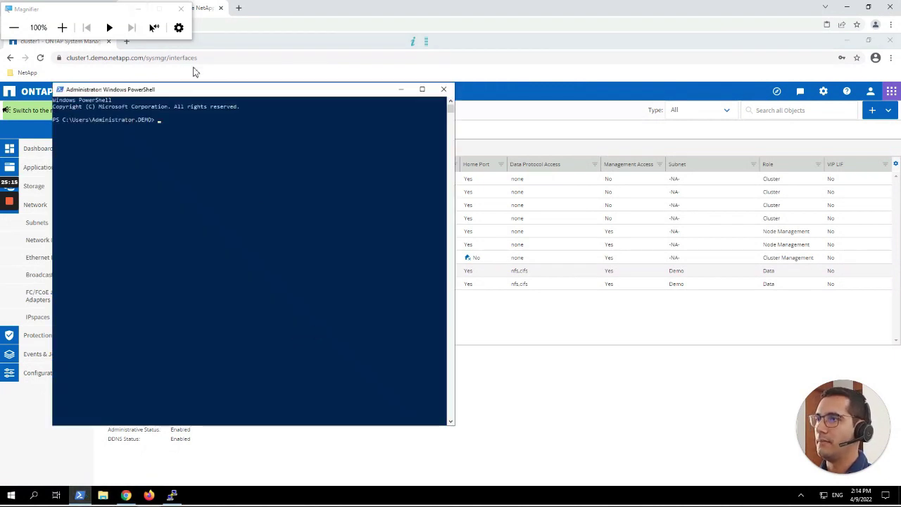
drag(205, 92, 363, 94)
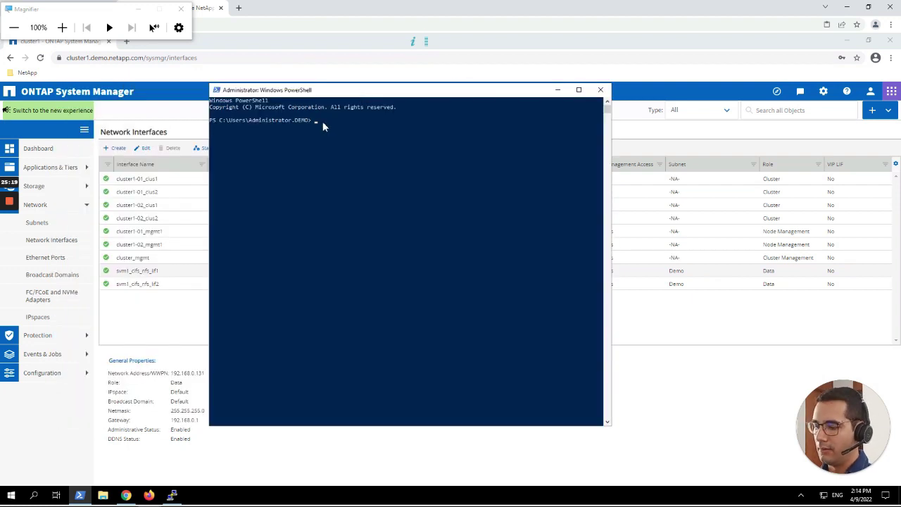
text(nslookup svm1)
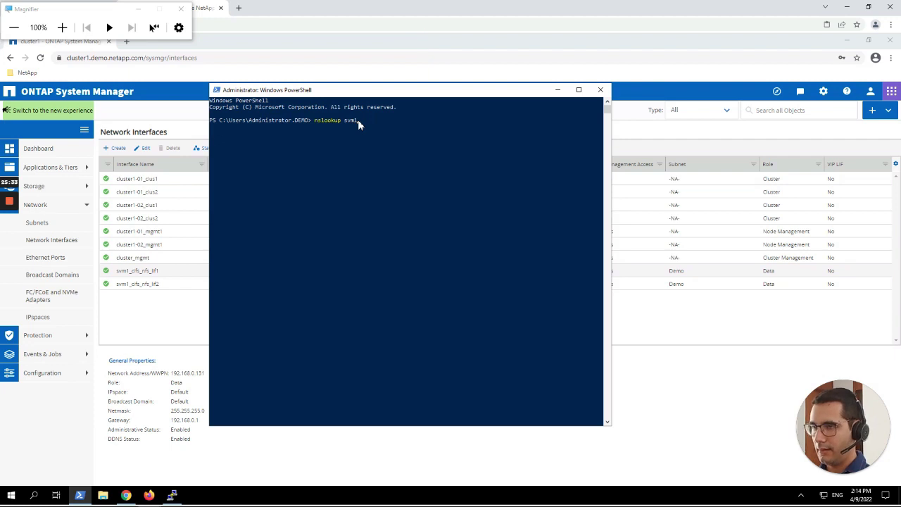
text(demo.netapp.com)
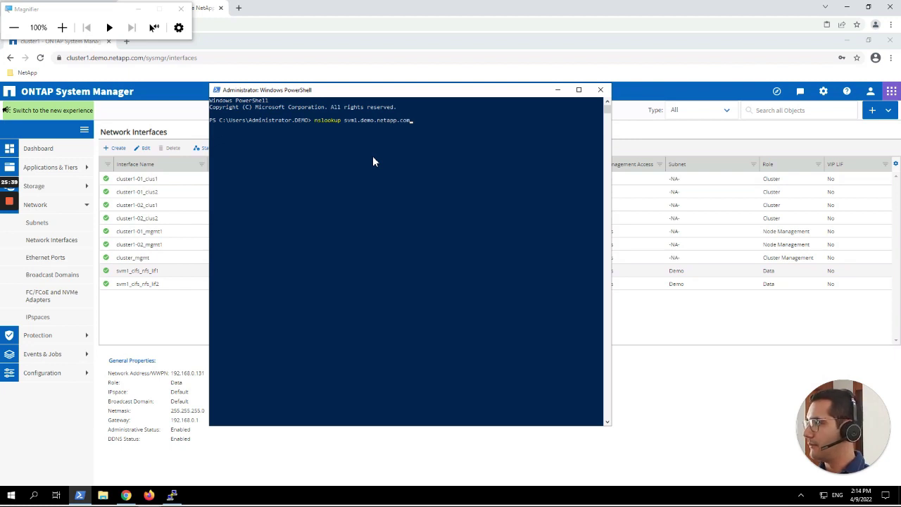
key(Return)
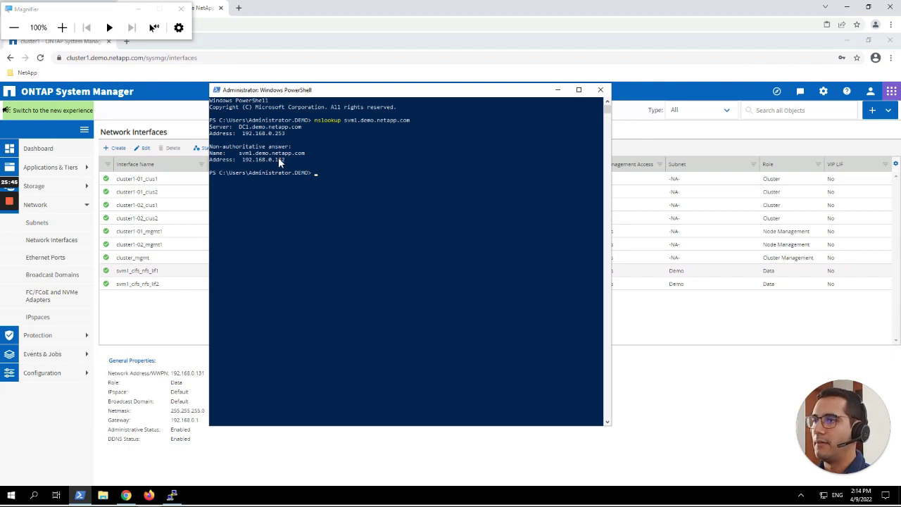
click(62, 28)
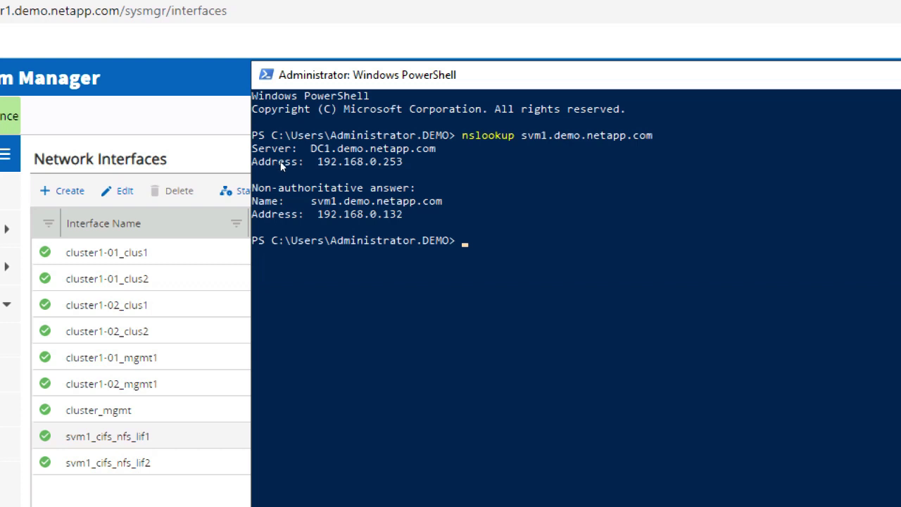
- Repeat nslookup svm1.demo.netapp.com, seeing answers alternate between 192.168.0.131 and 192.168.0.132
key(Up)
key(Return)
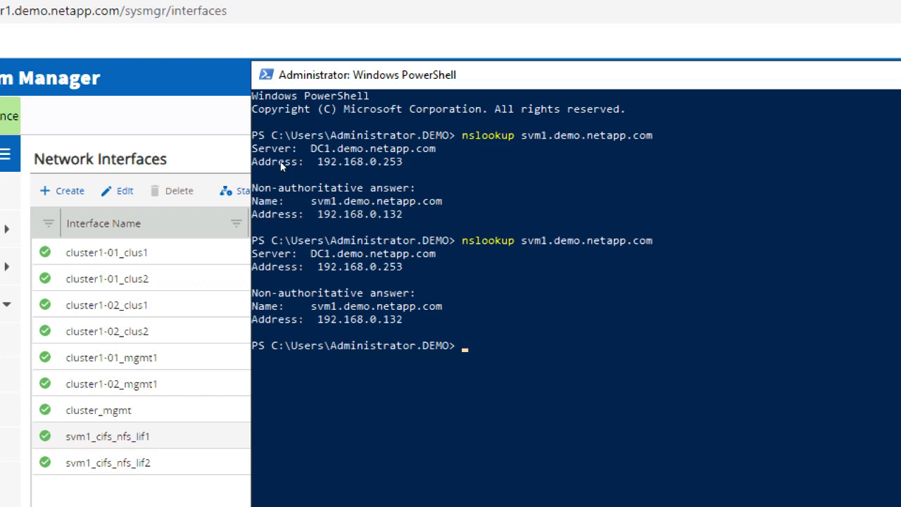
key(Up)
key(Return)
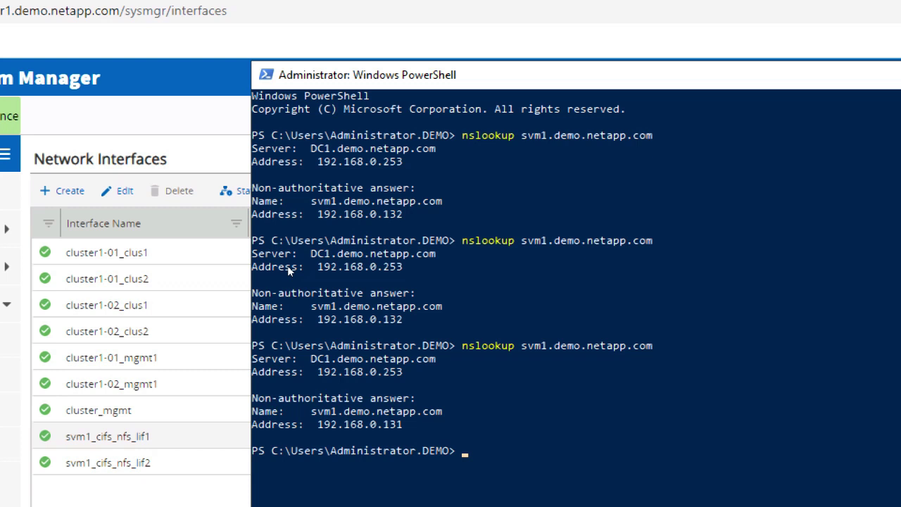
key(Up)
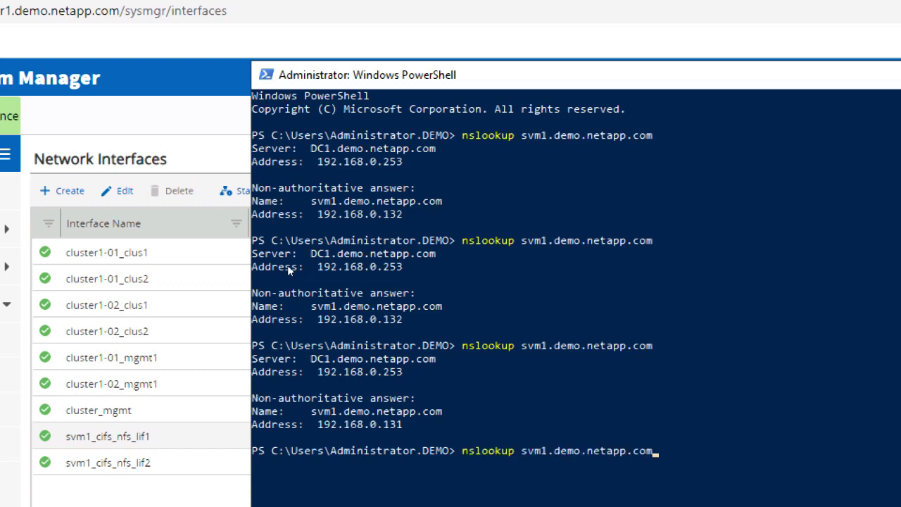
key(Return)
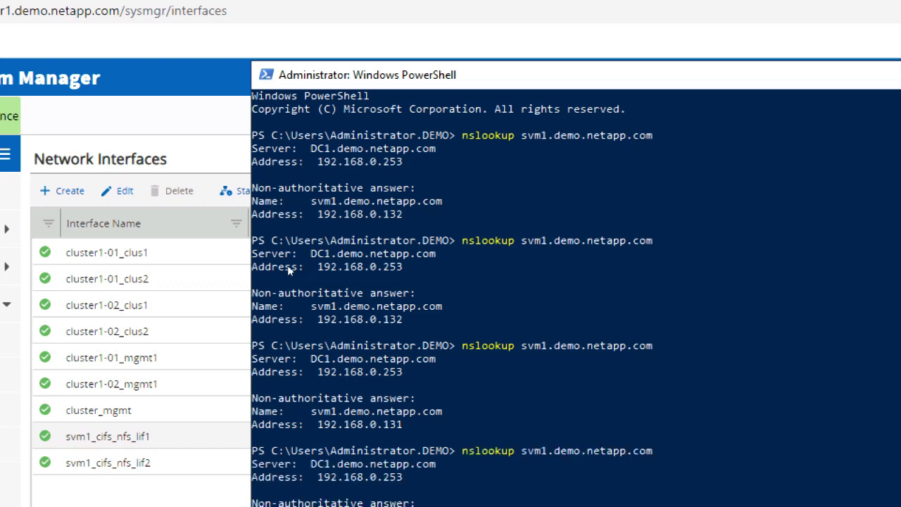
scroll(288, 267, down, 4)
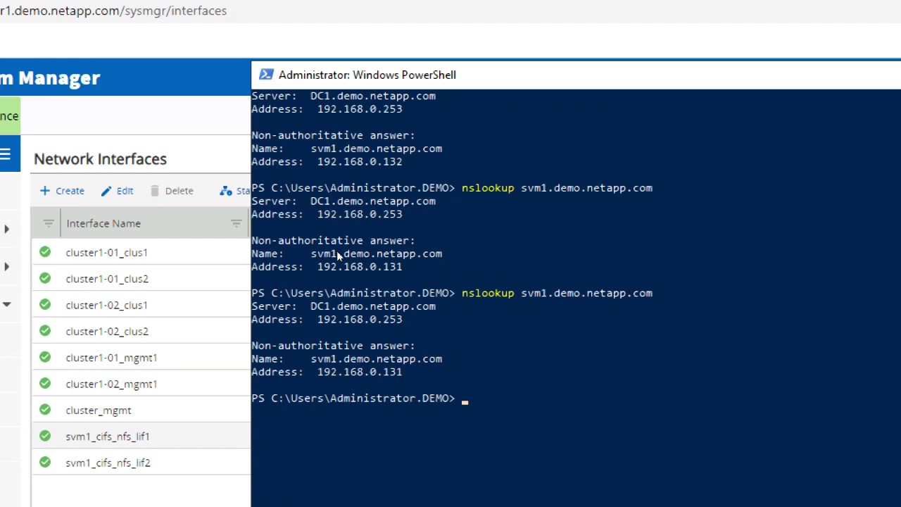
scroll(338, 255, up, 4)
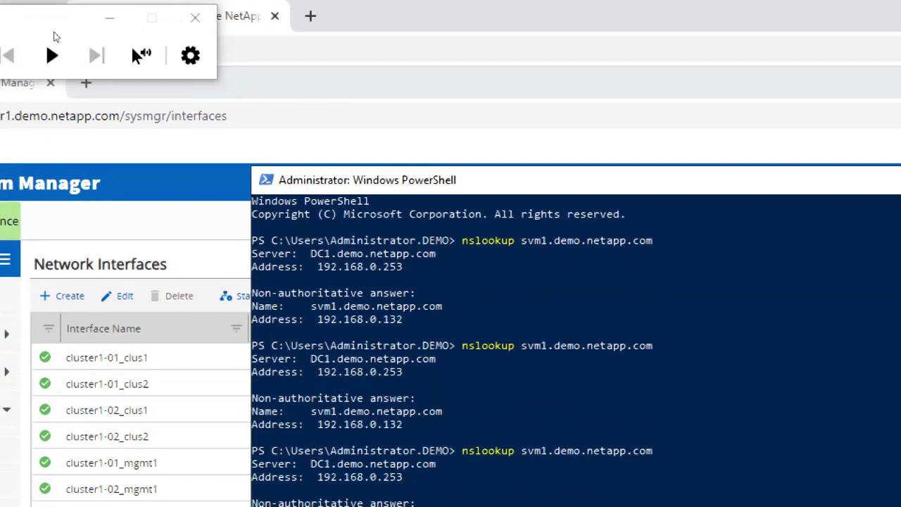
key(super+minus)
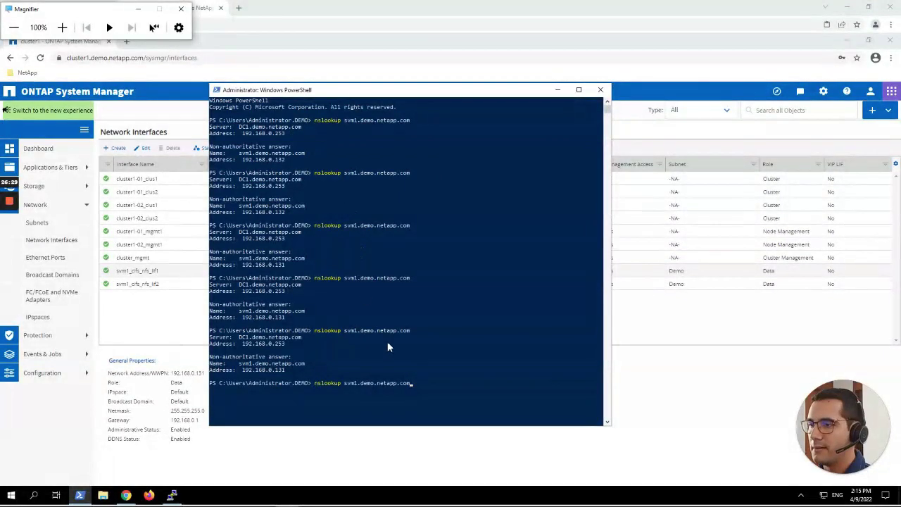
key(Return)
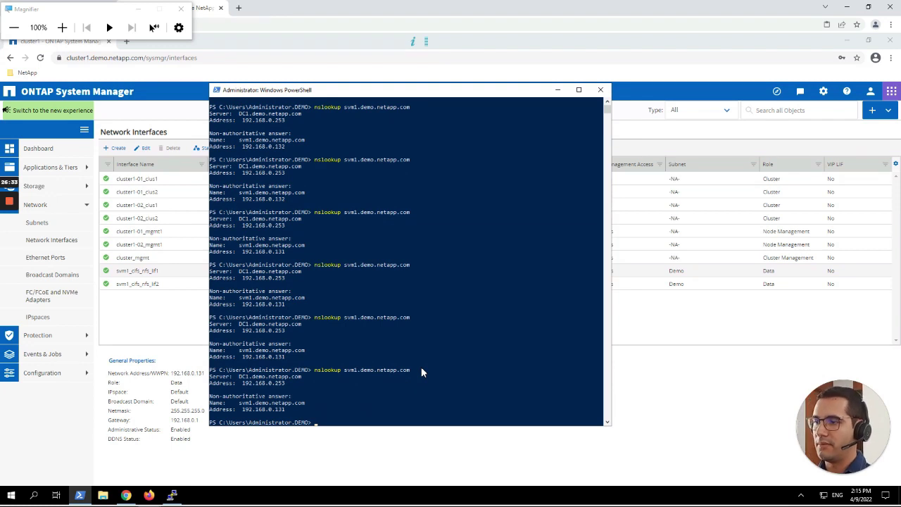
key(Up)
key(Return)
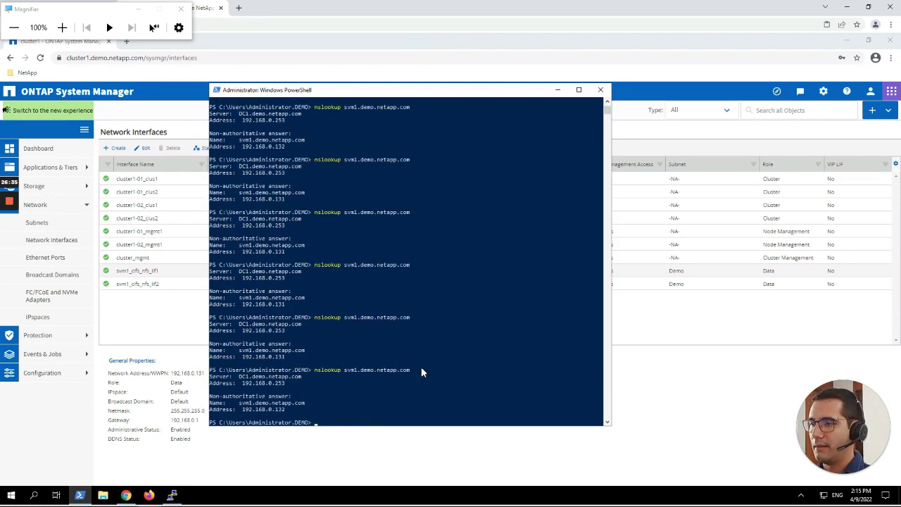
key(Return)
key(Up)
key(Return)
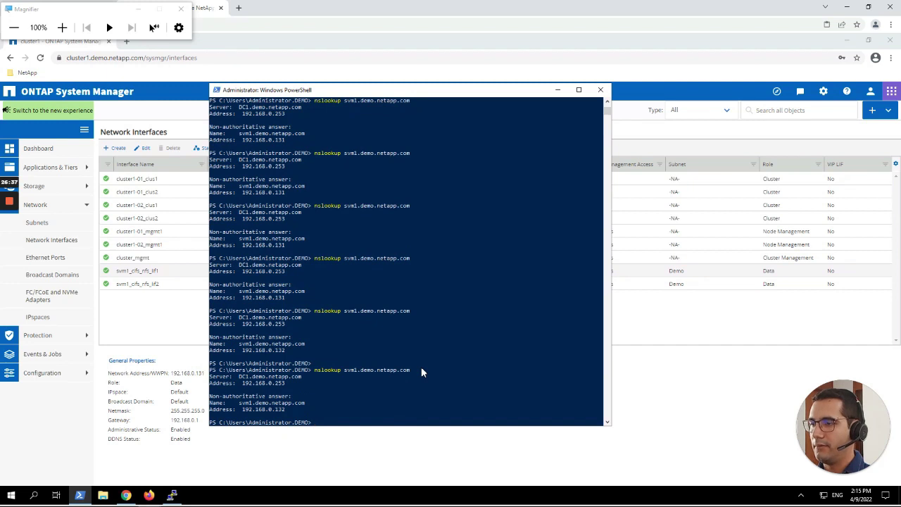
key(Up)
key(Return)
key(Up)
key(Return)
key(Up)
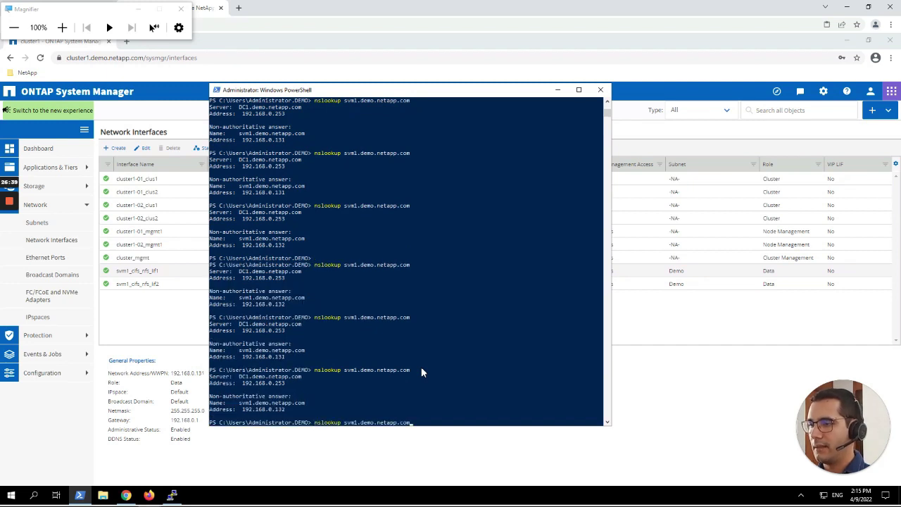
key(Return)
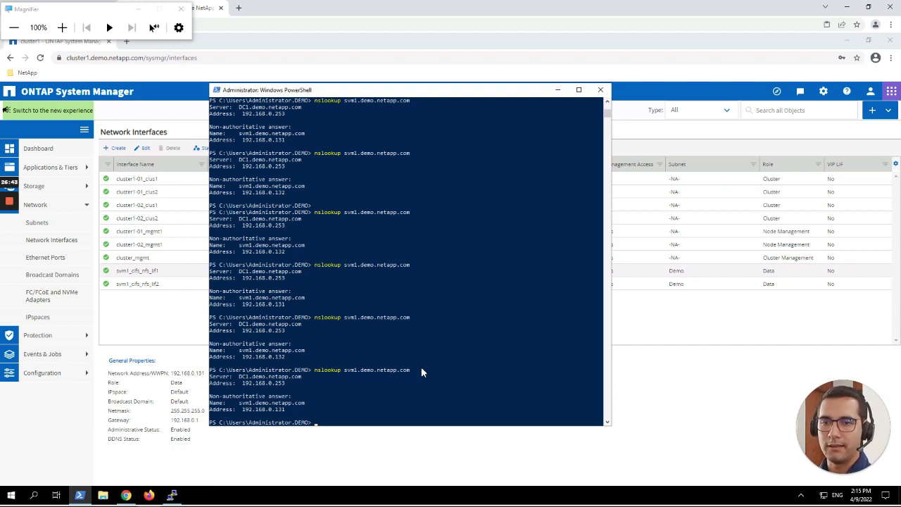
mouse_move(9, 241)
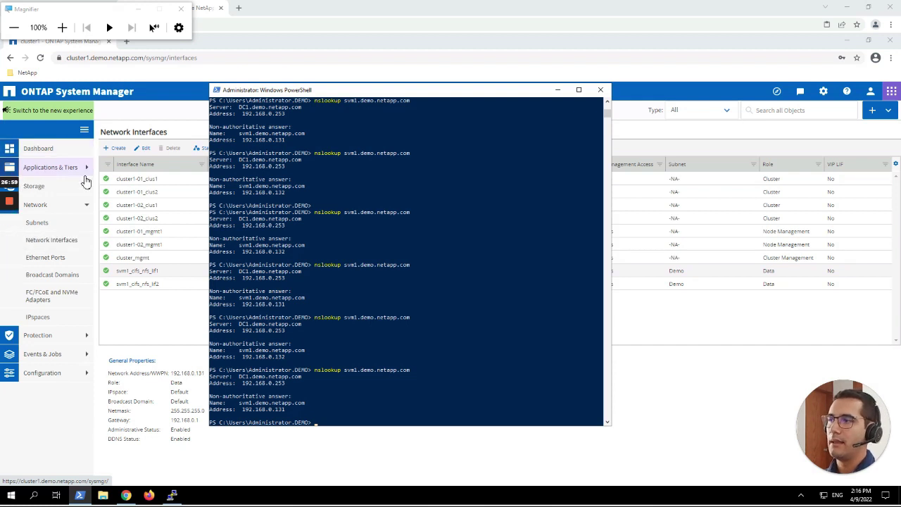
click(89, 205)
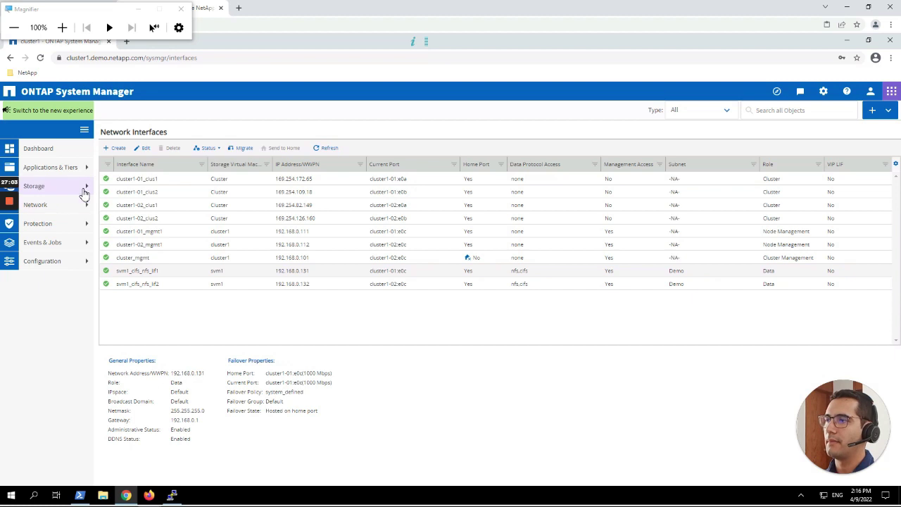
- Open Storage > SVMs > svm1 > SVM Settings to view its CIFS server on DEMO.NETAPP.COM
click(80, 187)
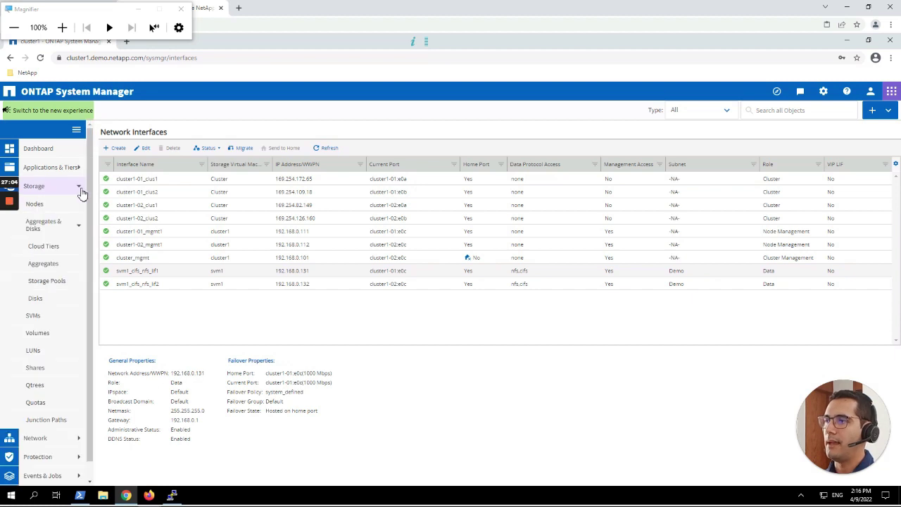
click(43, 318)
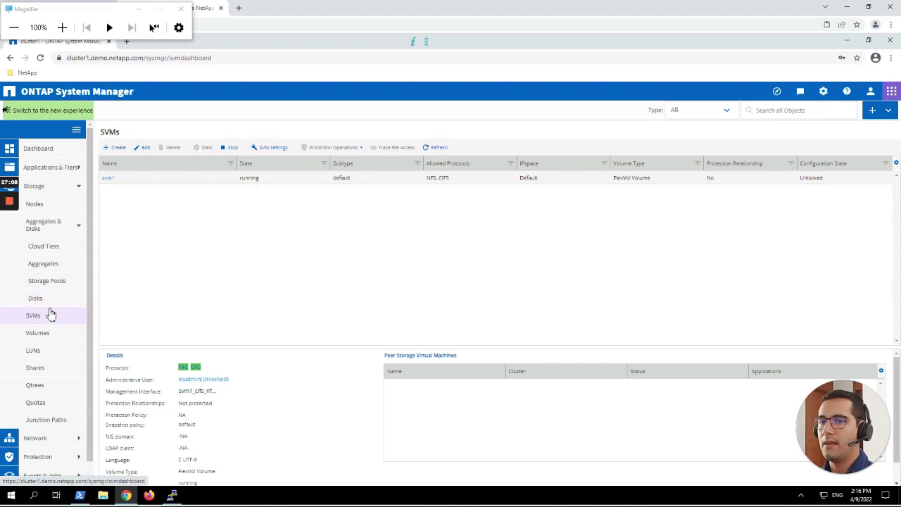
click(108, 180)
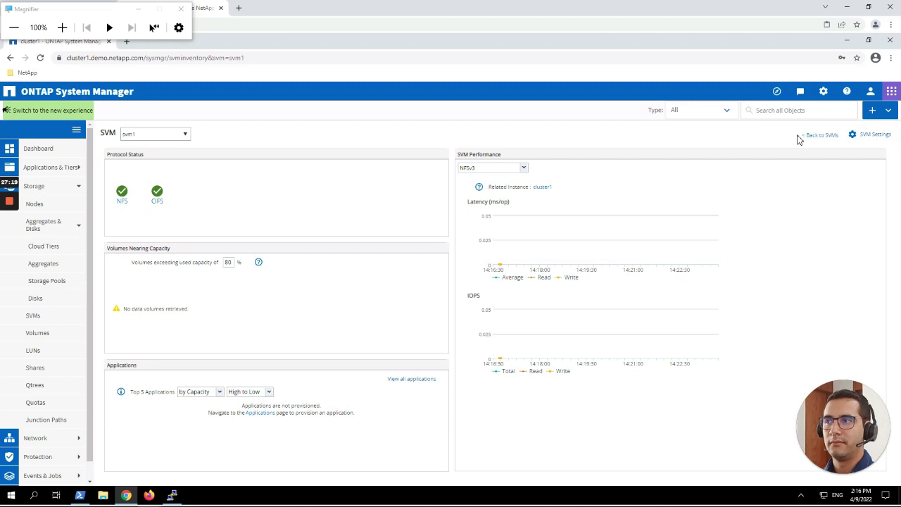
click(869, 140)
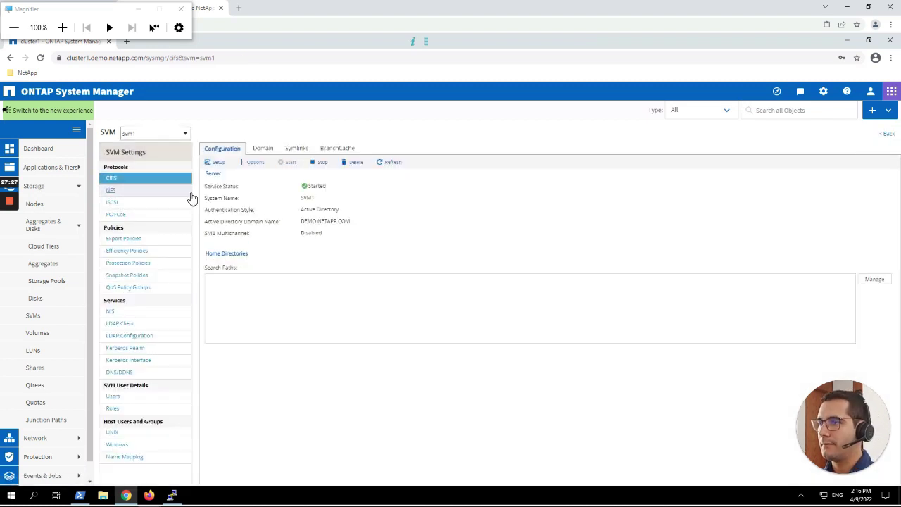
- Review svm1's NFS, iSCSI and FC/FCoE settings, then view Export Policies with the default policy
click(126, 195)
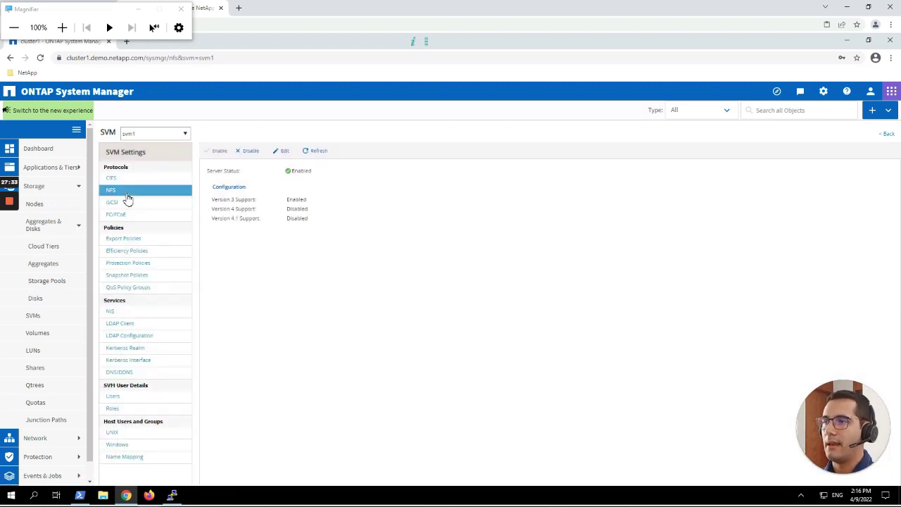
click(127, 204)
click(135, 216)
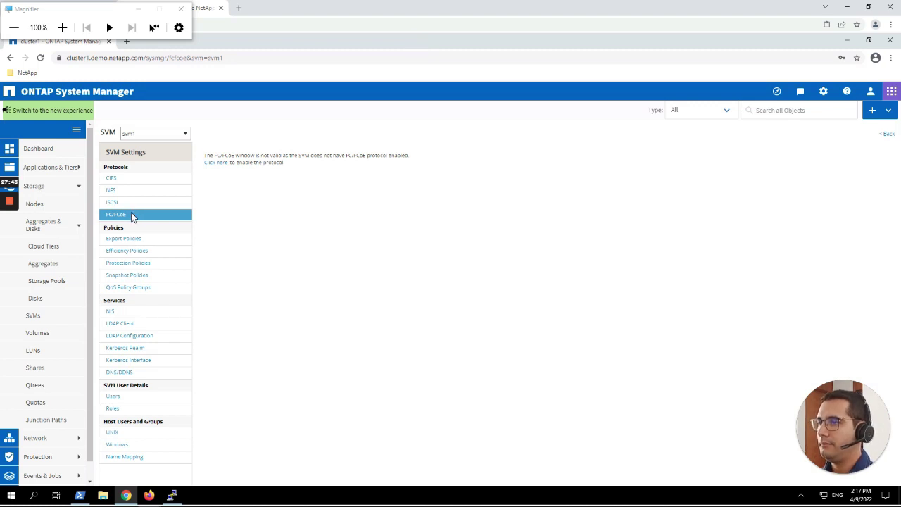
click(138, 240)
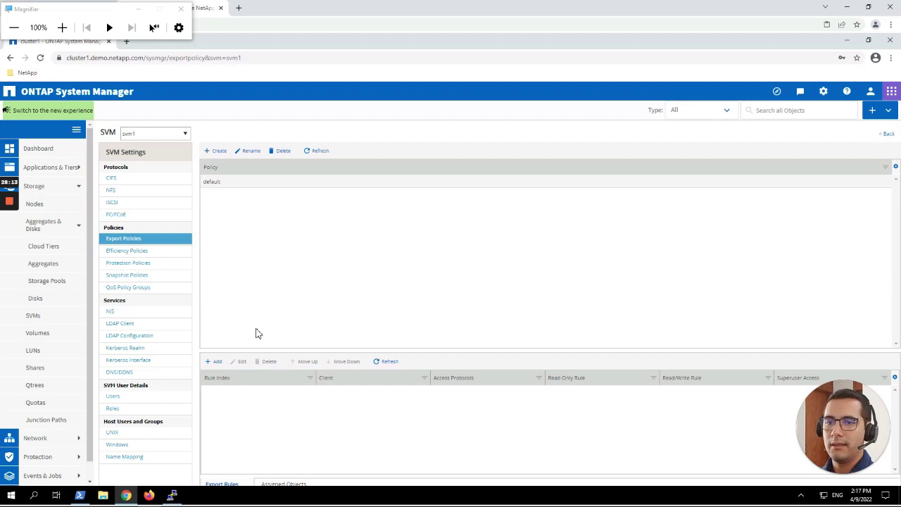
- Add a default-policy export rule for client 0.0.0.0/0 allowing CIFS and NFS
click(215, 362)
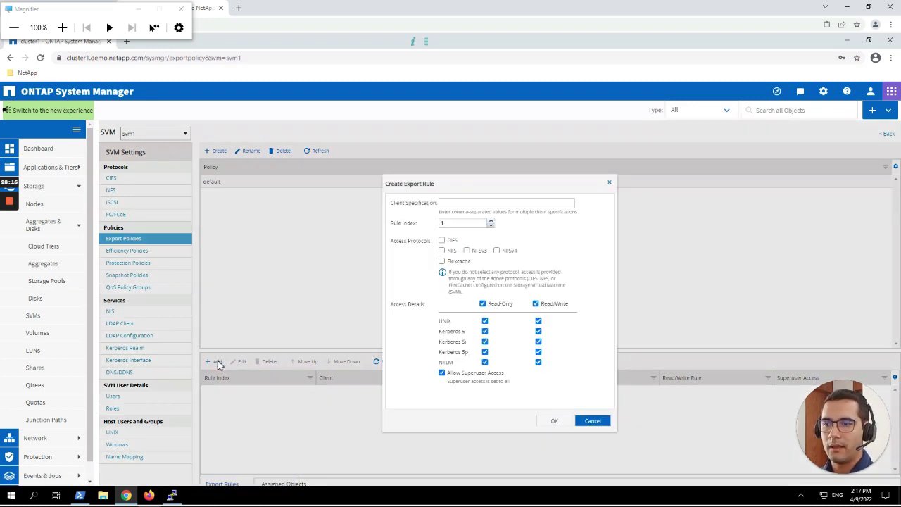
click(502, 207)
text(0.0.0.0)
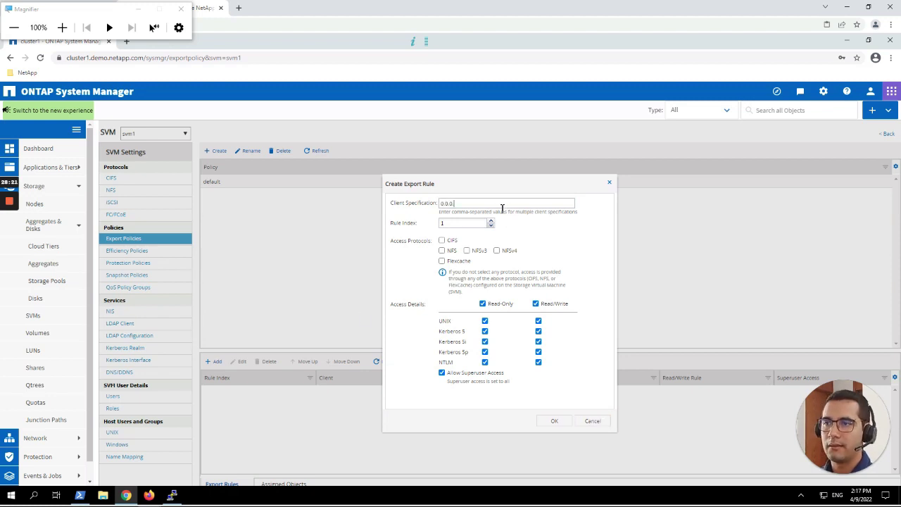
text(/0)
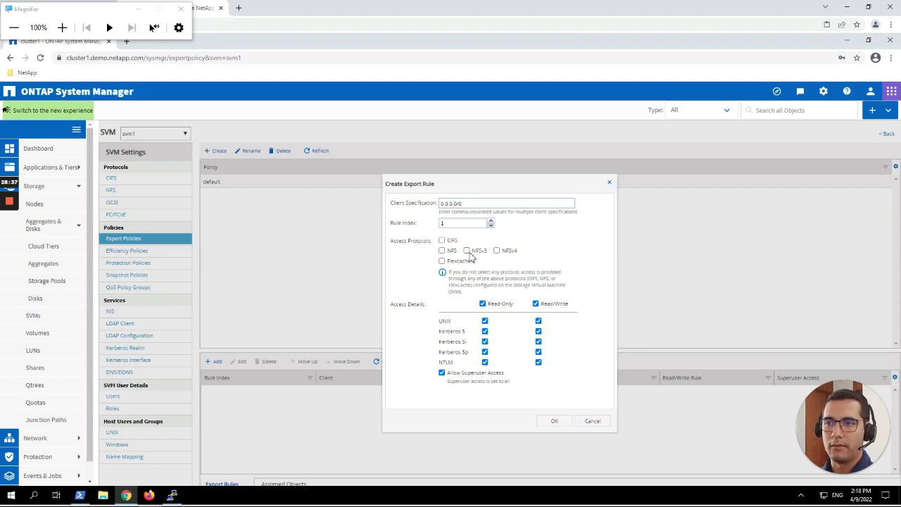
click(471, 256)
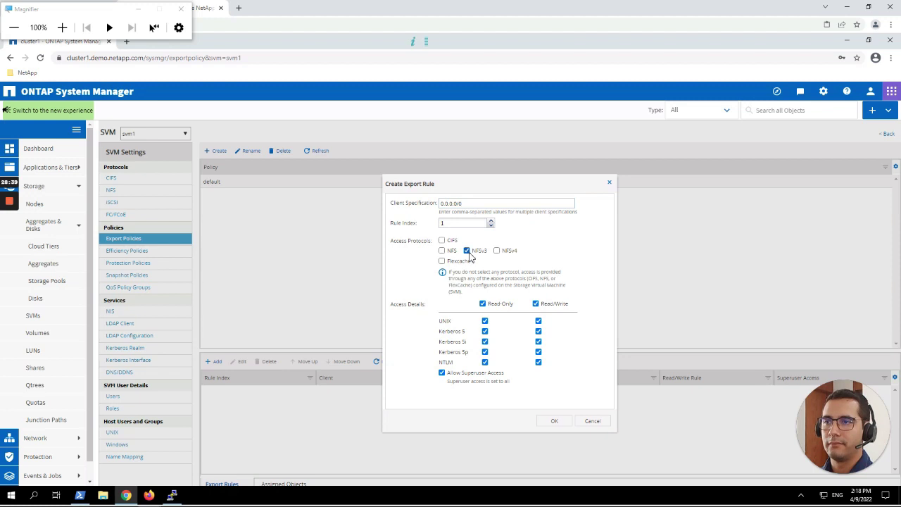
click(470, 256)
click(443, 240)
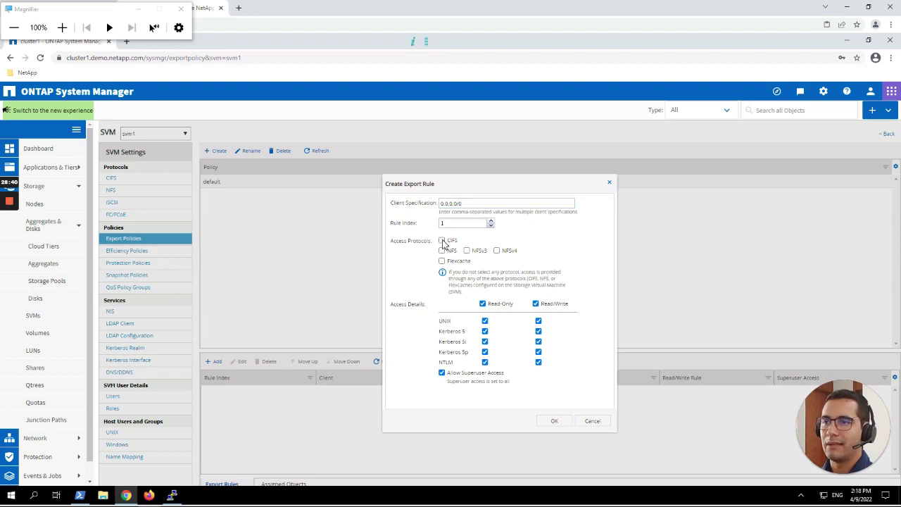
click(442, 251)
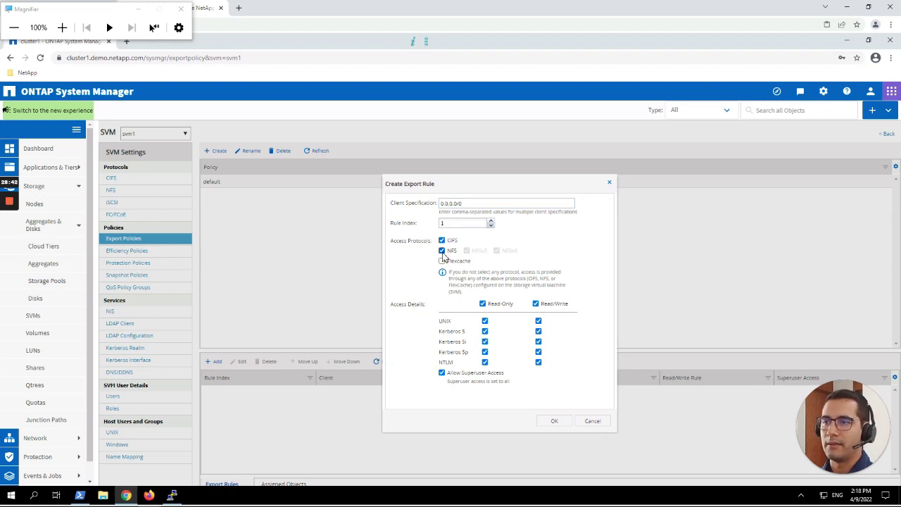
click(556, 421)
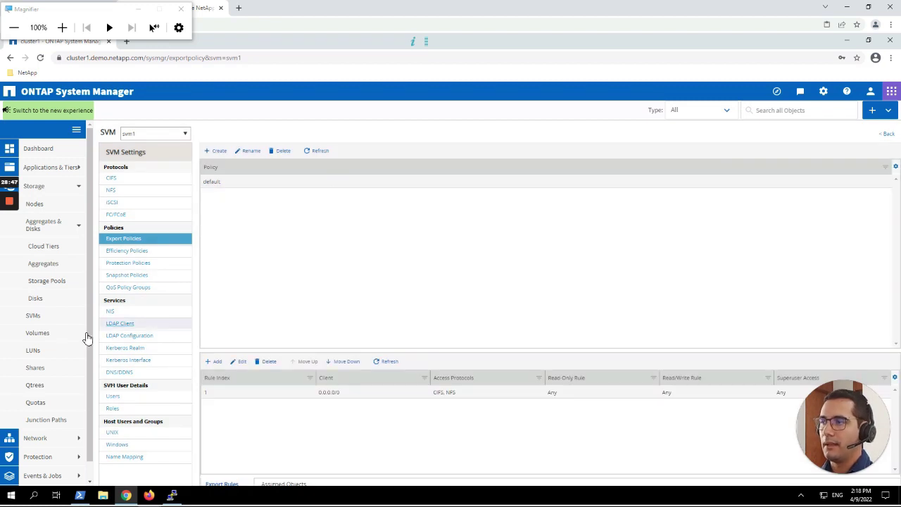
click(39, 333)
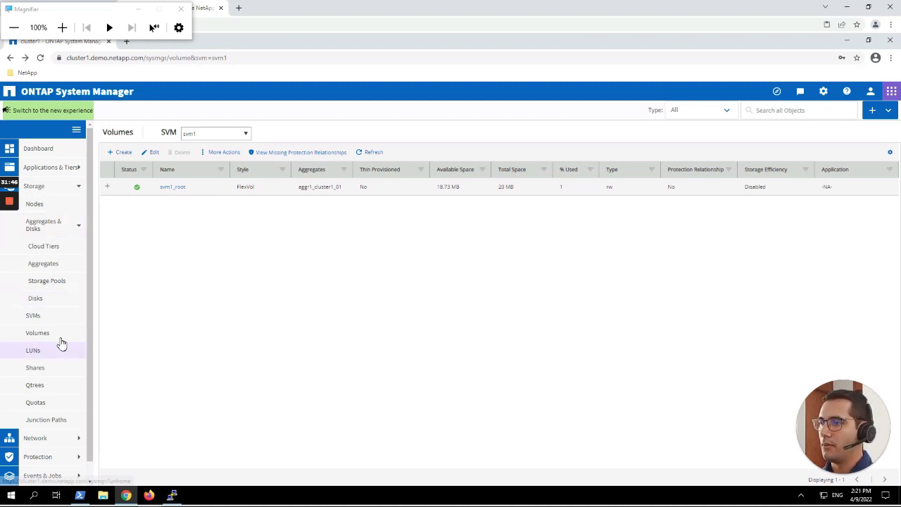
- Open svm1's Shares list showing admin$, c$ and ipc$
click(56, 375)
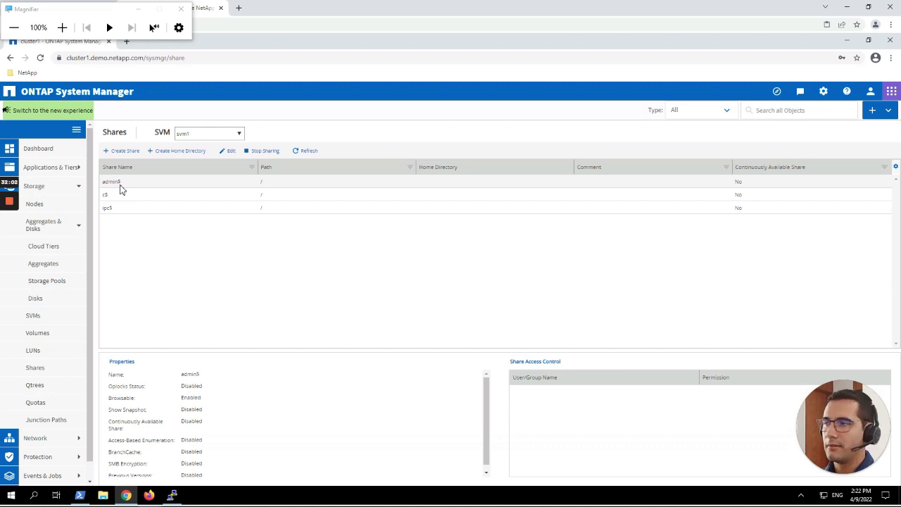
- Create share nsroot on svm1's root path / with Everyone granted Full Control
click(126, 152)
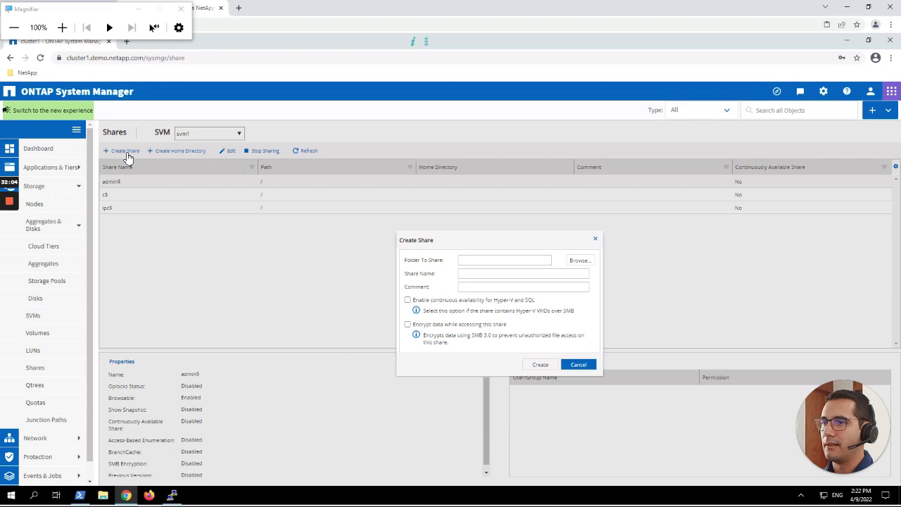
click(578, 260)
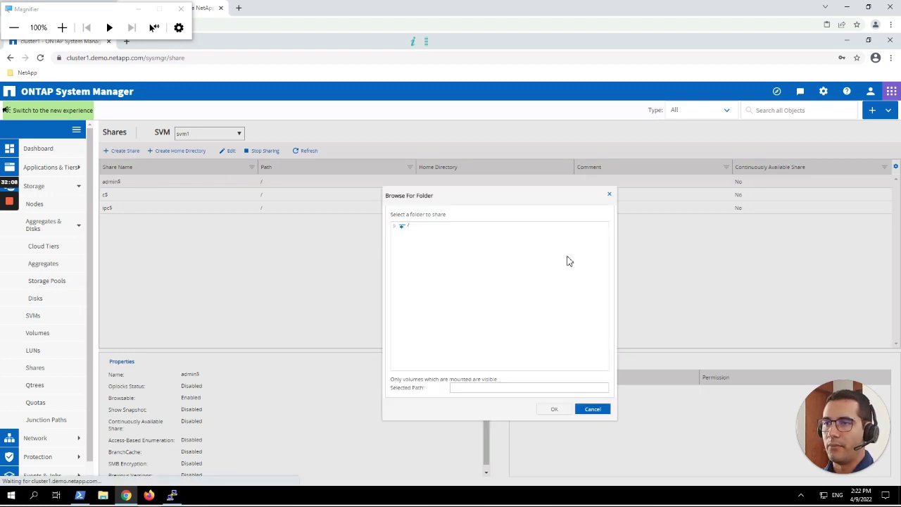
click(415, 227)
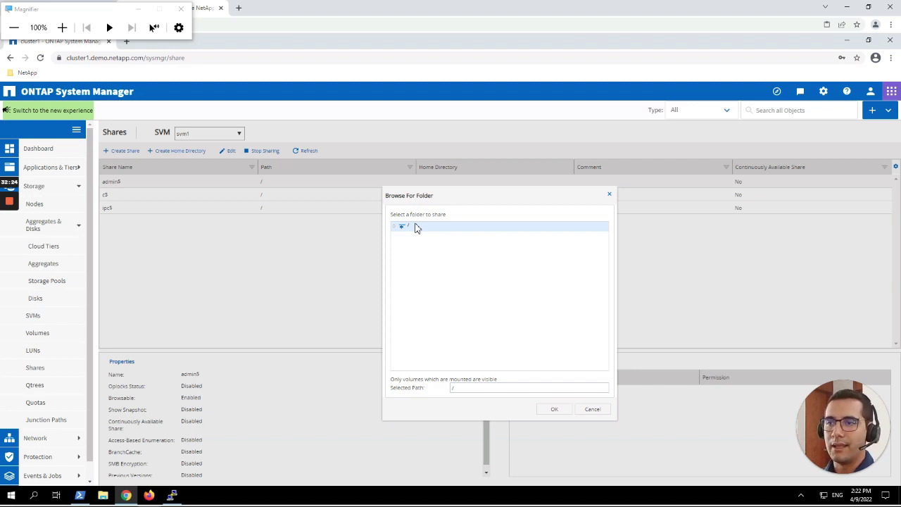
click(554, 411)
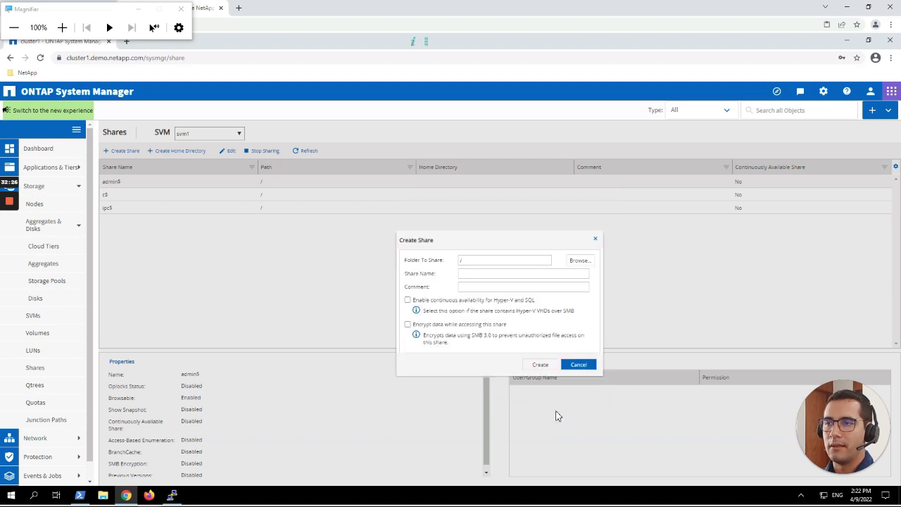
text(oot)
double_click(486, 274)
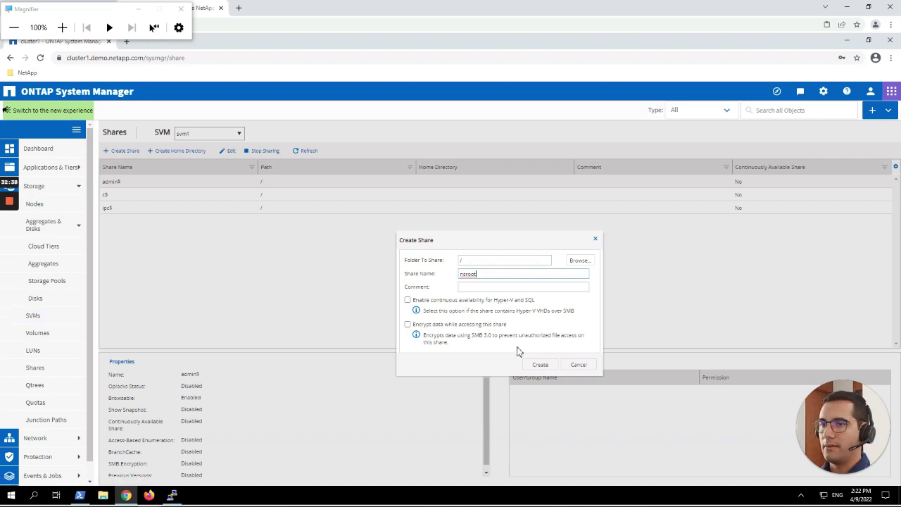
click(539, 365)
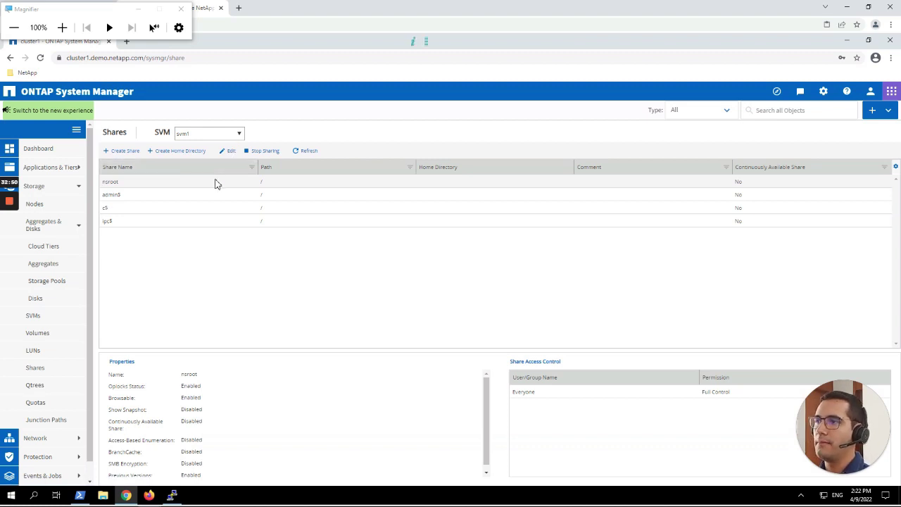
click(228, 150)
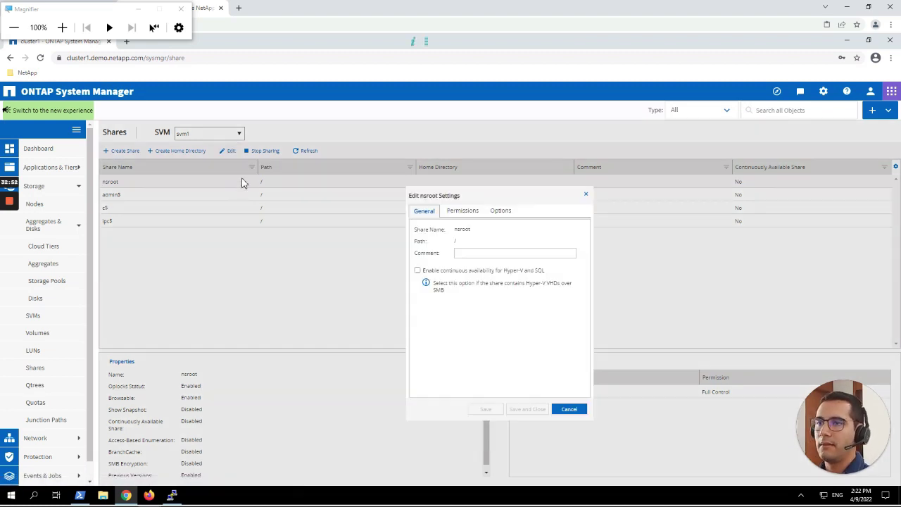
click(460, 215)
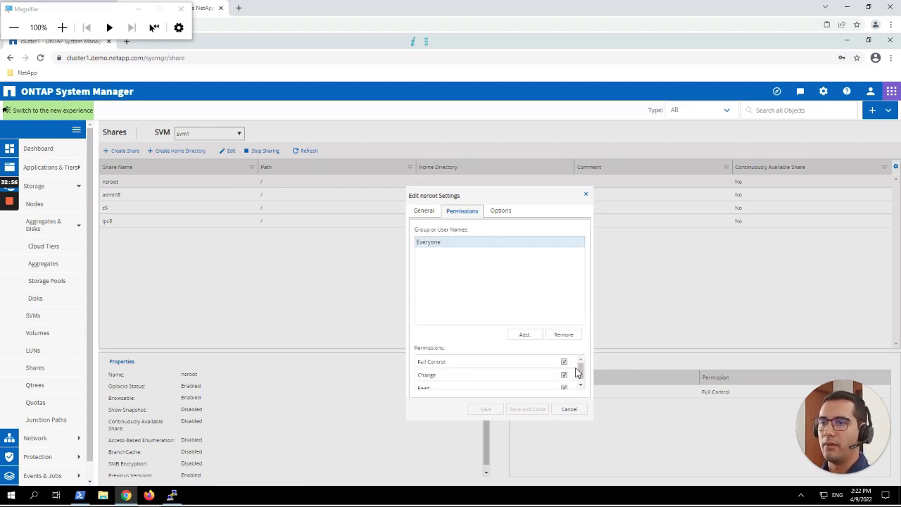
drag(579, 368, 577, 373)
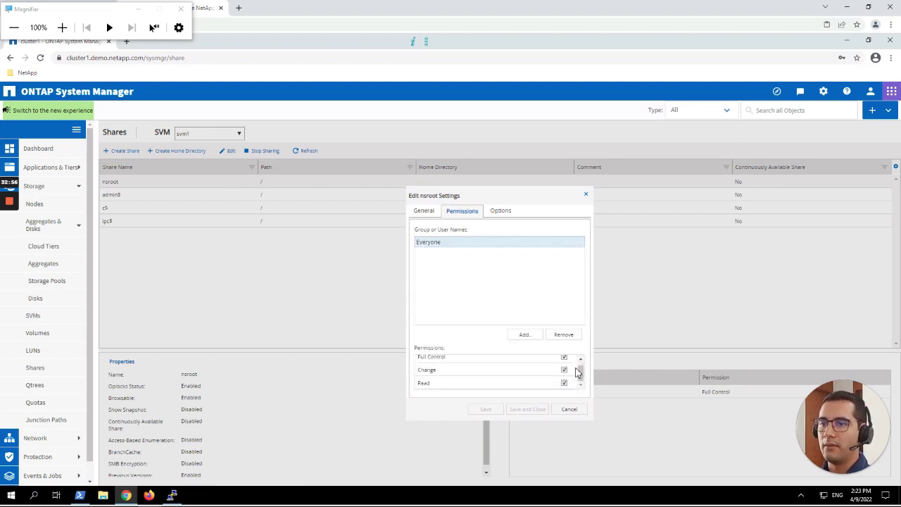
click(508, 216)
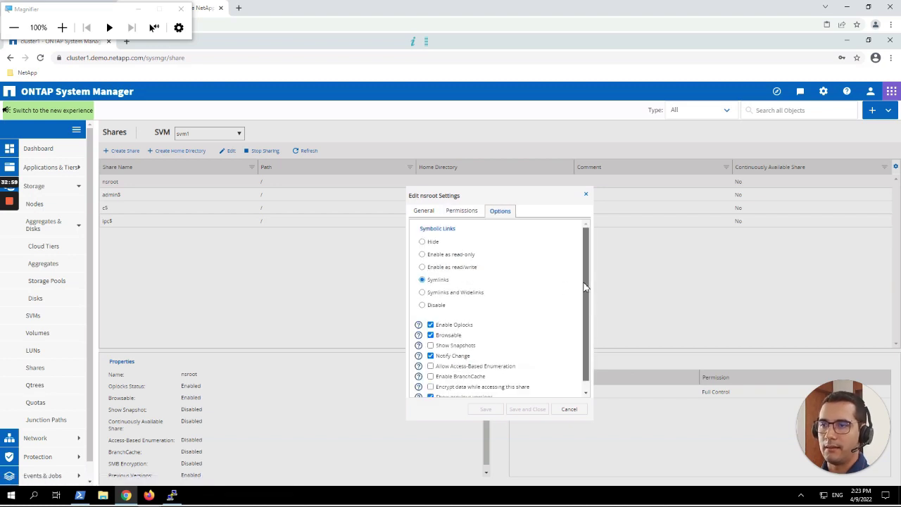
drag(587, 291, 588, 301)
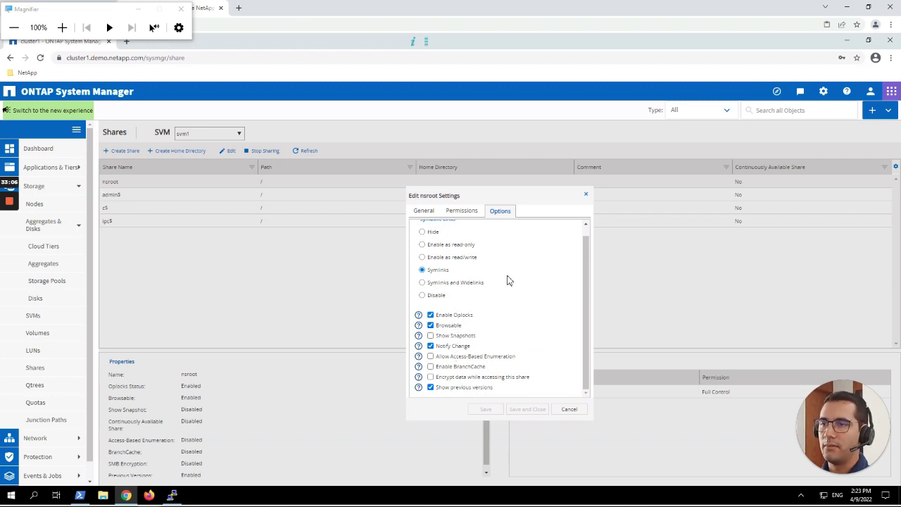
scroll(508, 280, up, 1)
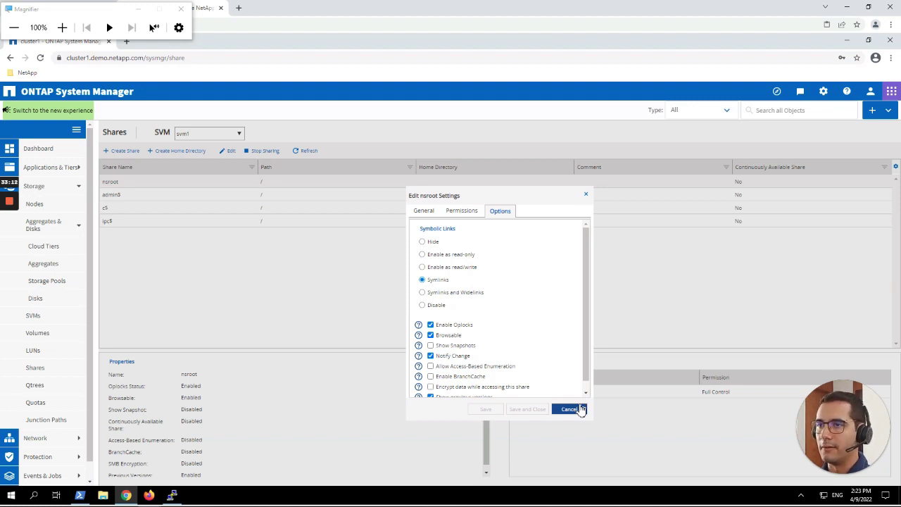
click(580, 409)
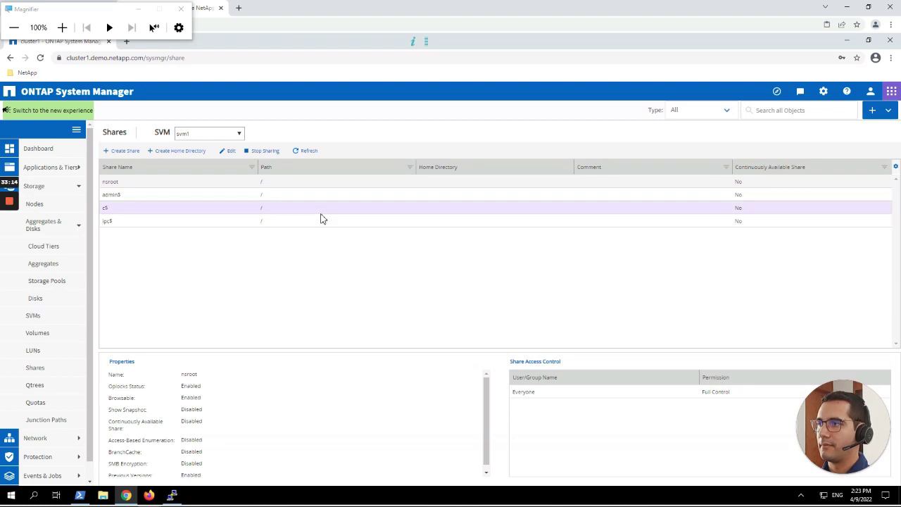
- Go to svm1's SVM Settings and show Name Mapping under Host Users and Groups
mouse_move(6, 209)
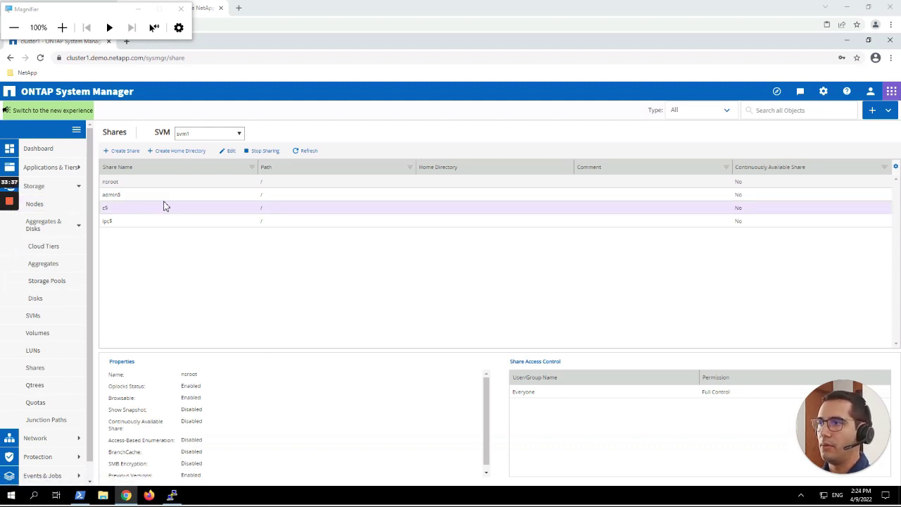
click(32, 315)
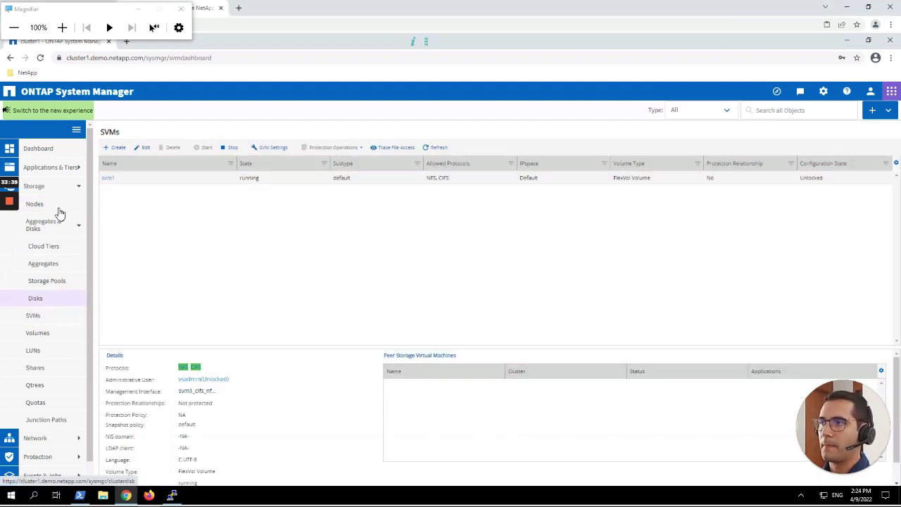
click(107, 178)
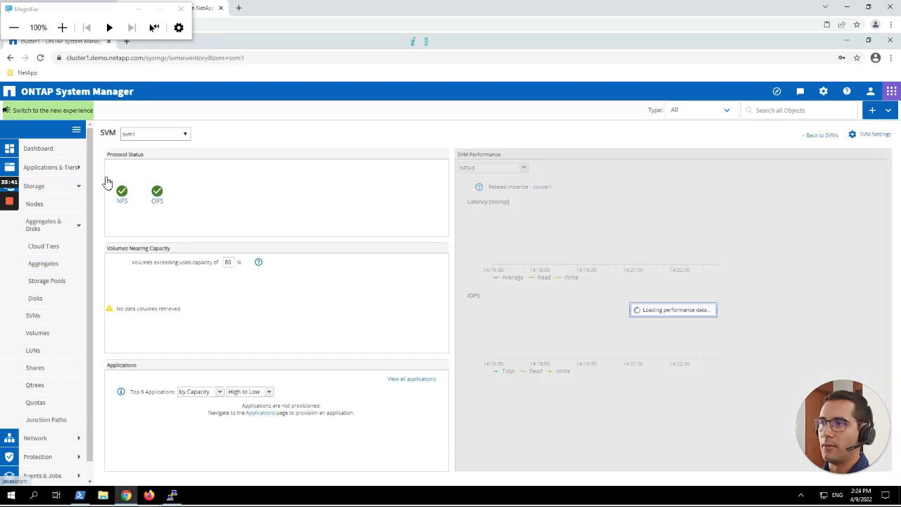
click(870, 134)
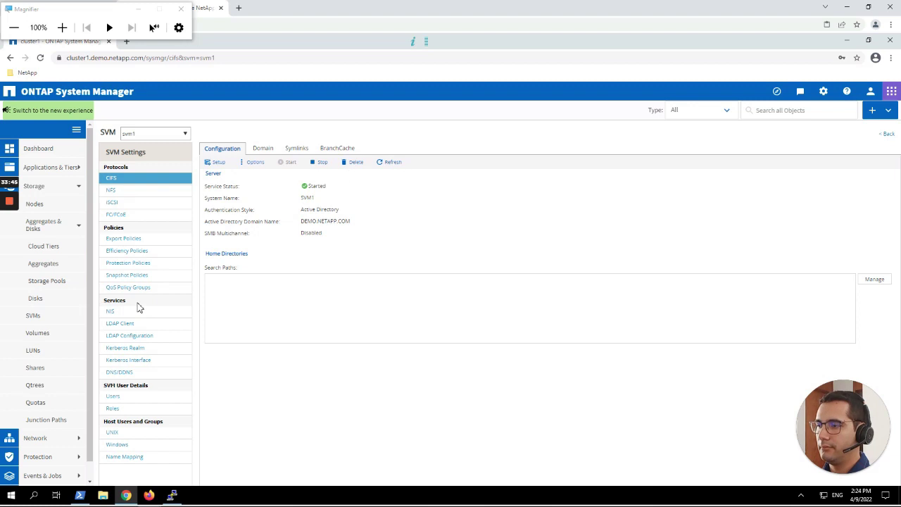
click(131, 461)
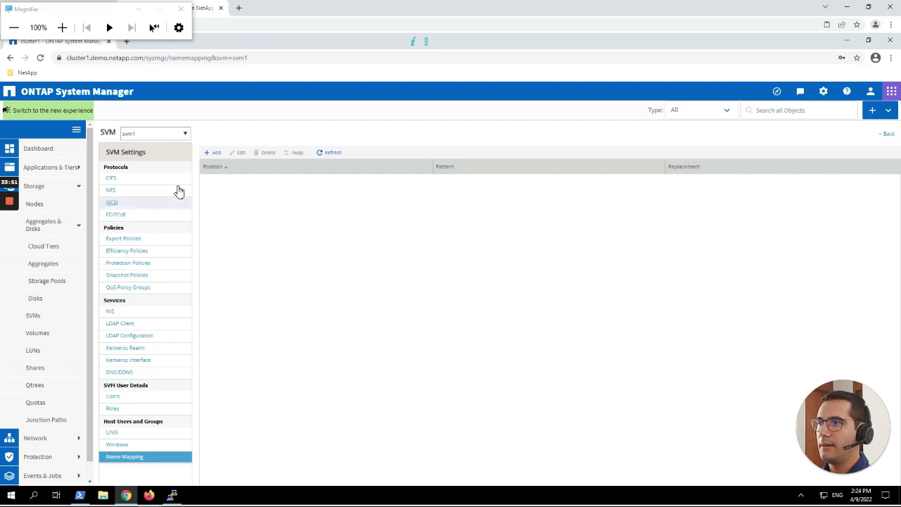
- Add Windows to UNIX name mapping entry 1 mapping demo\administrator to root
click(215, 154)
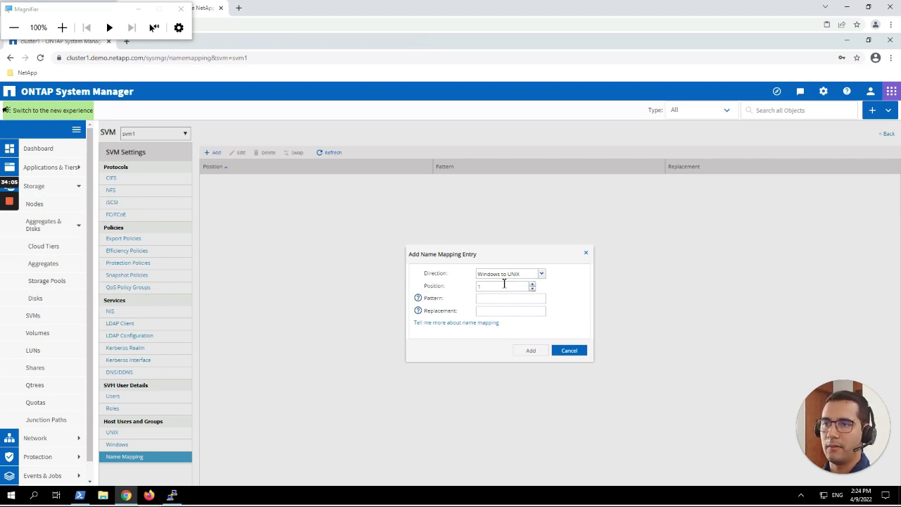
click(487, 298)
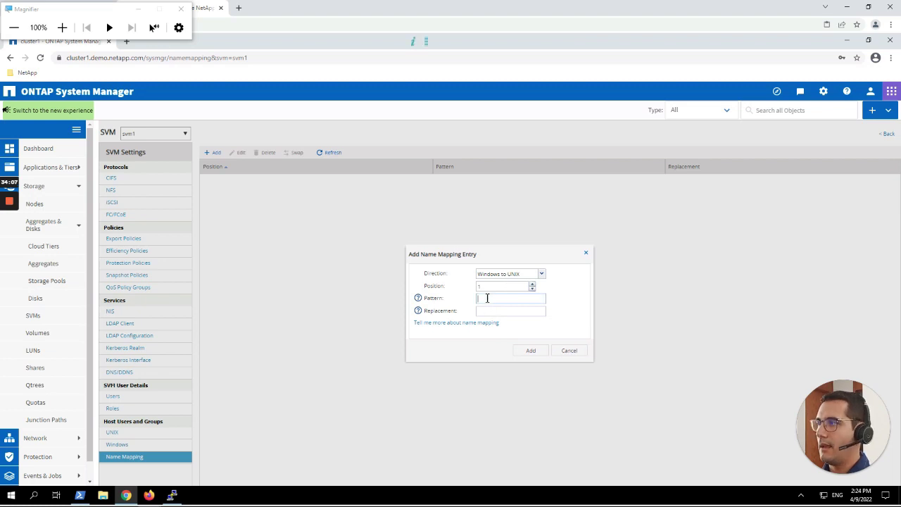
text(demo)
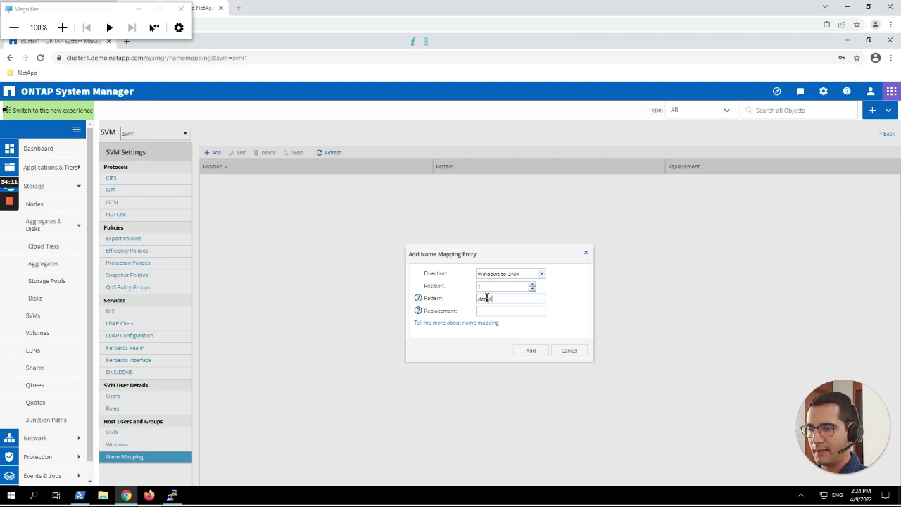
text(\\adm)
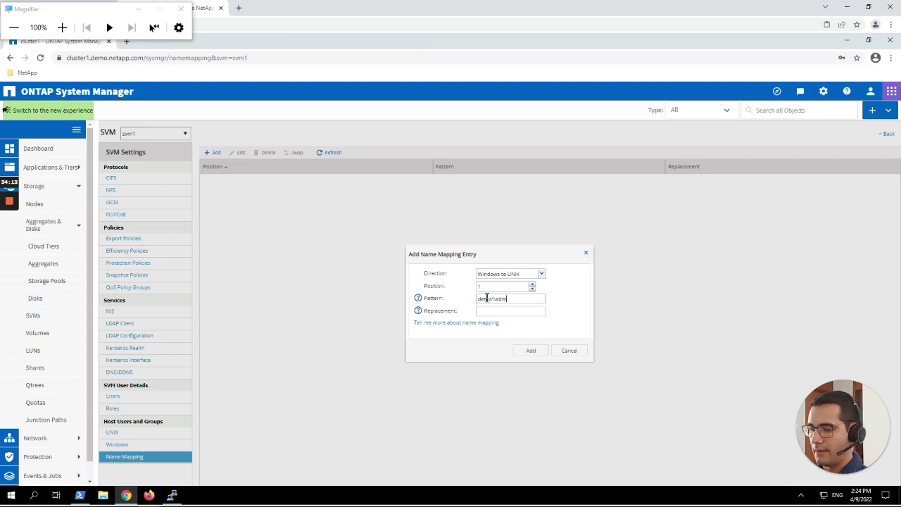
text(inistrato)
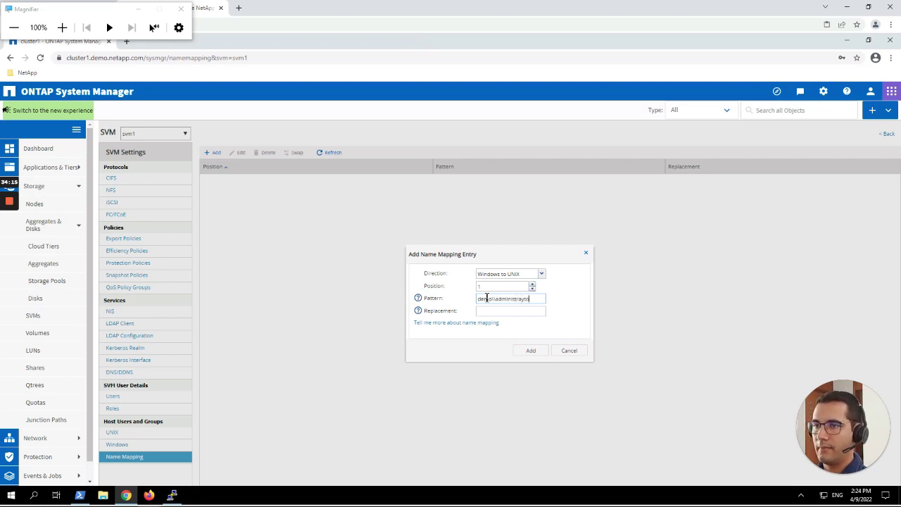
key(BackSpace)
key(BackSpace)
text(tor)
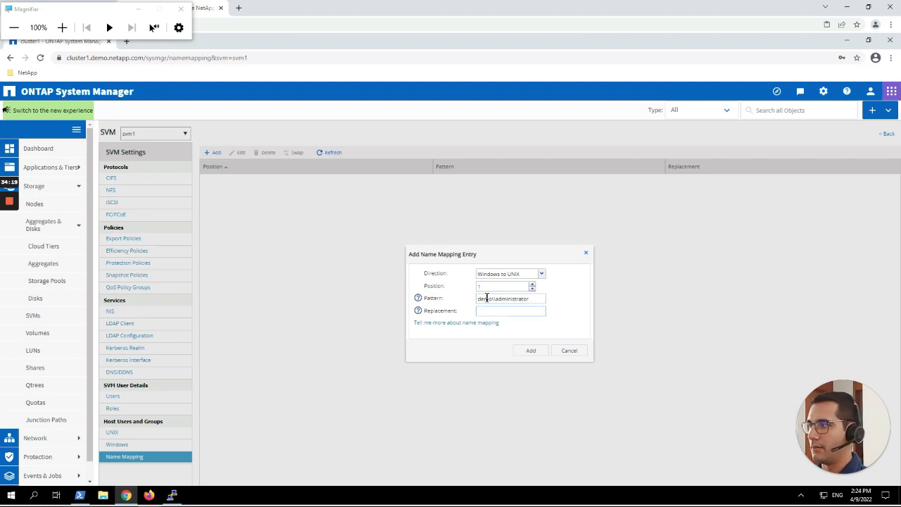
text(root)
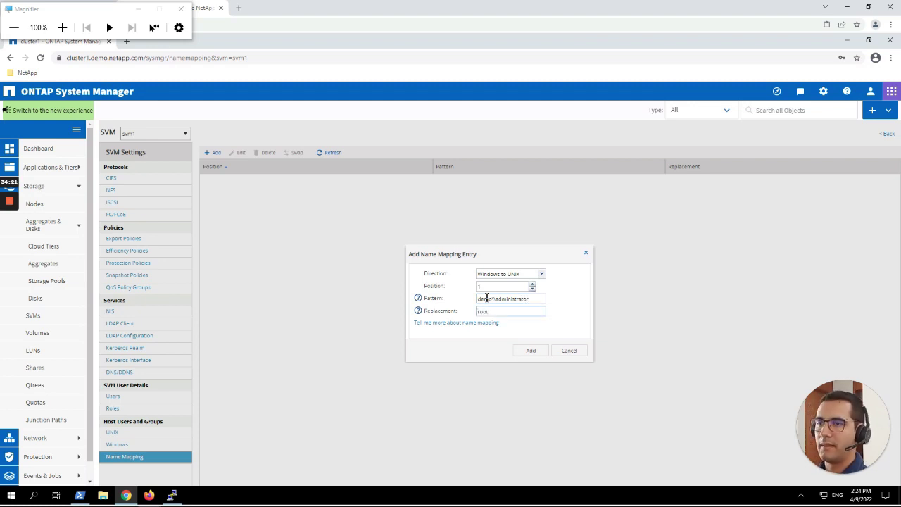
click(527, 350)
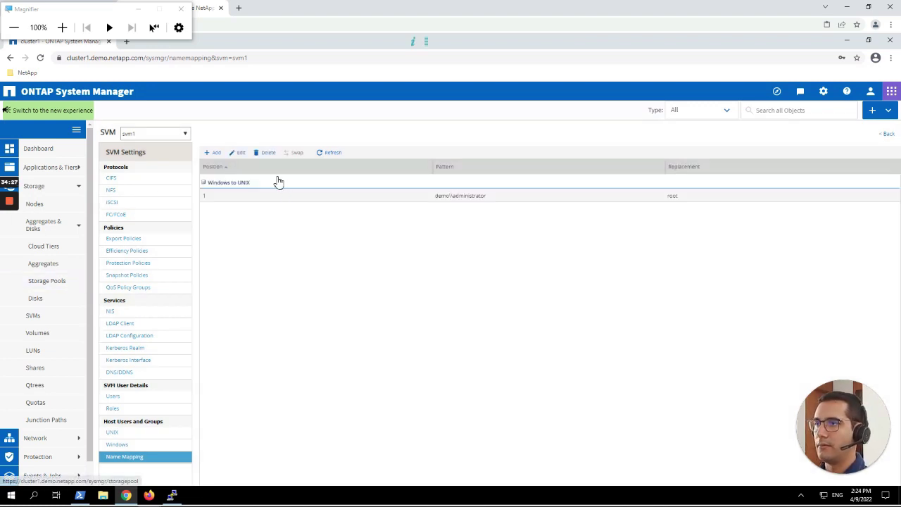
click(212, 152)
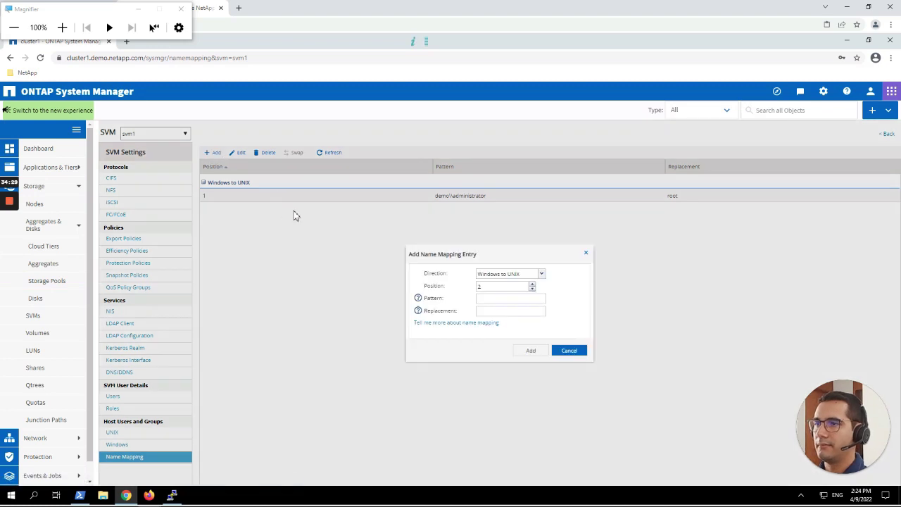
- Add UNIX to Windows name mapping entry 2 mapping root to demo\administrator
click(531, 278)
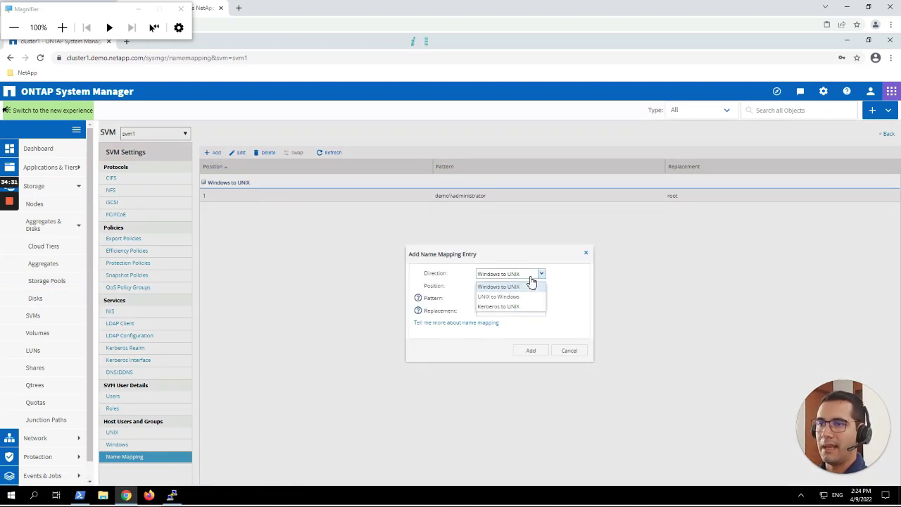
click(516, 296)
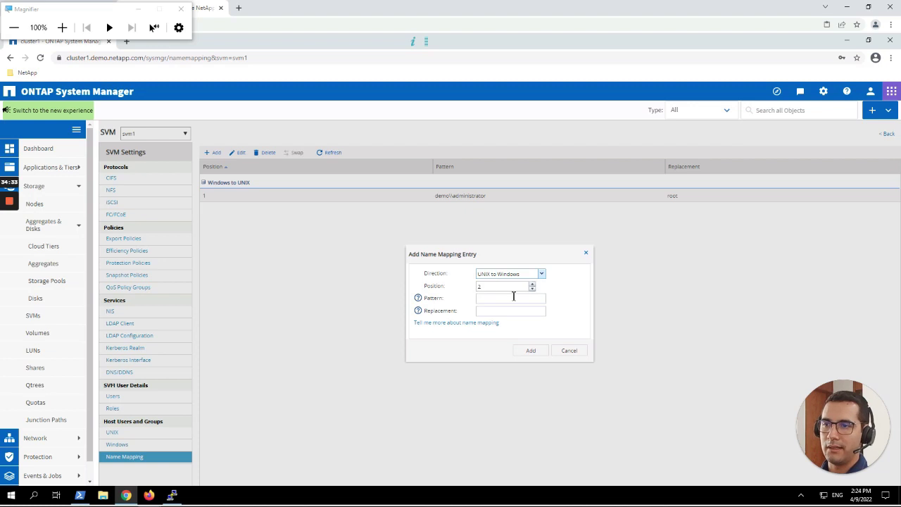
click(500, 298)
text(root)
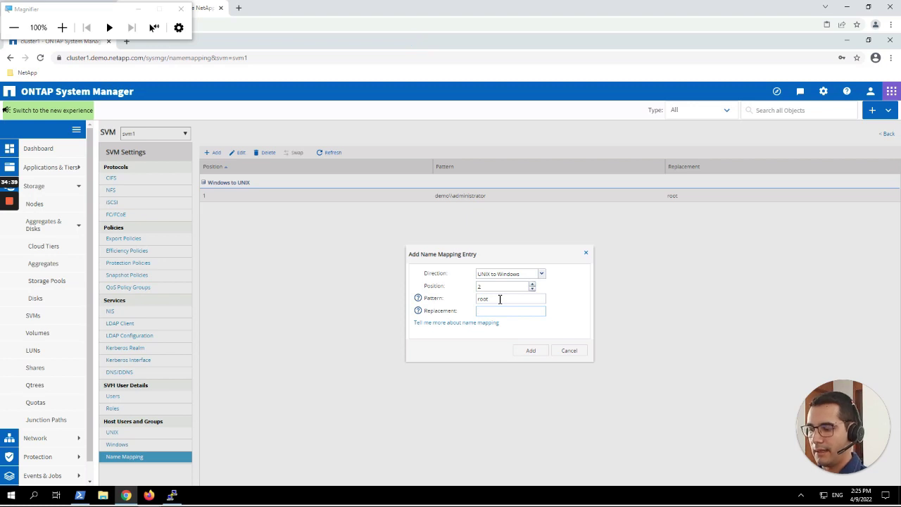
text(demo)
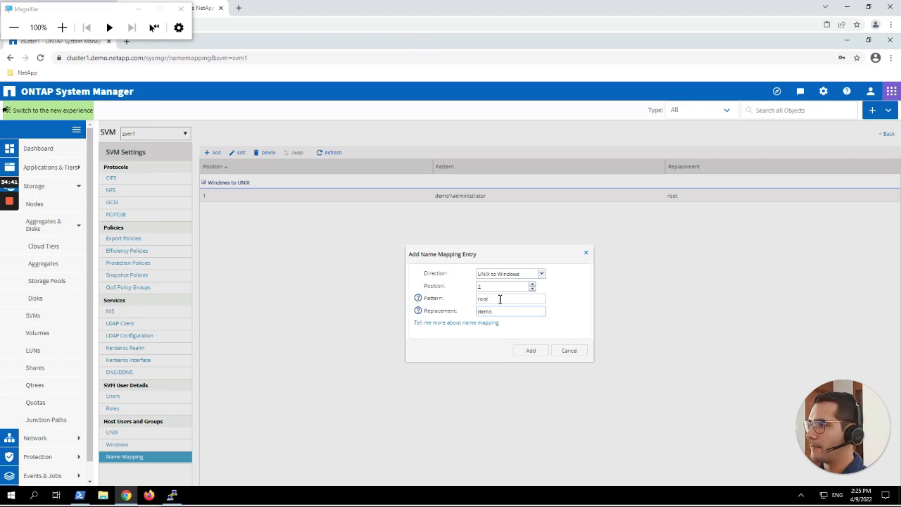
text(\\)
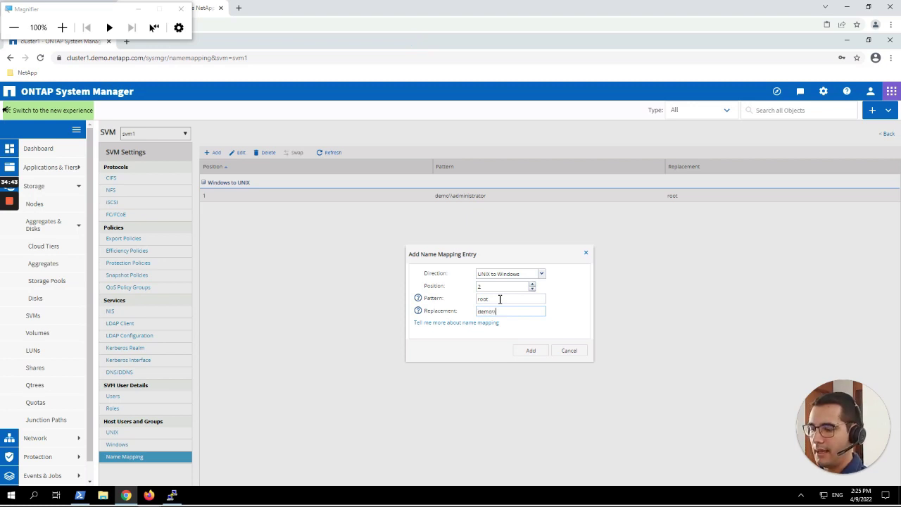
text(administrator)
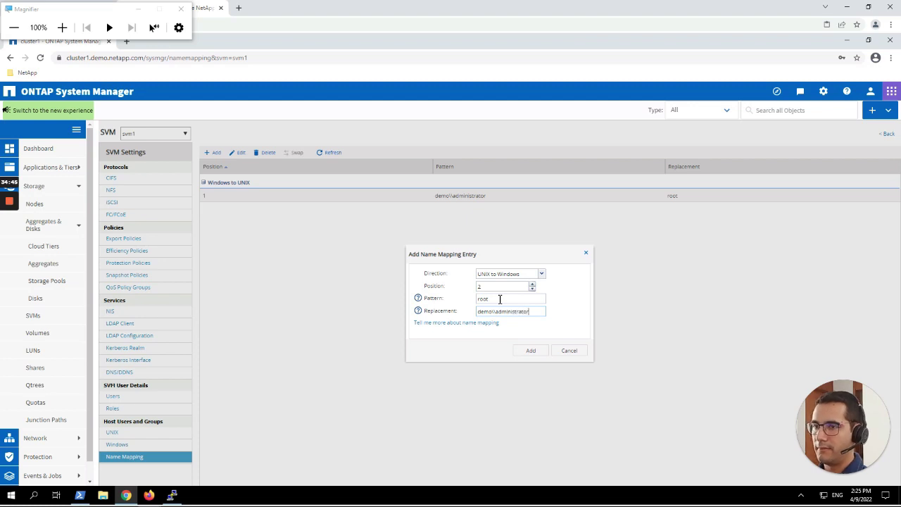
click(530, 351)
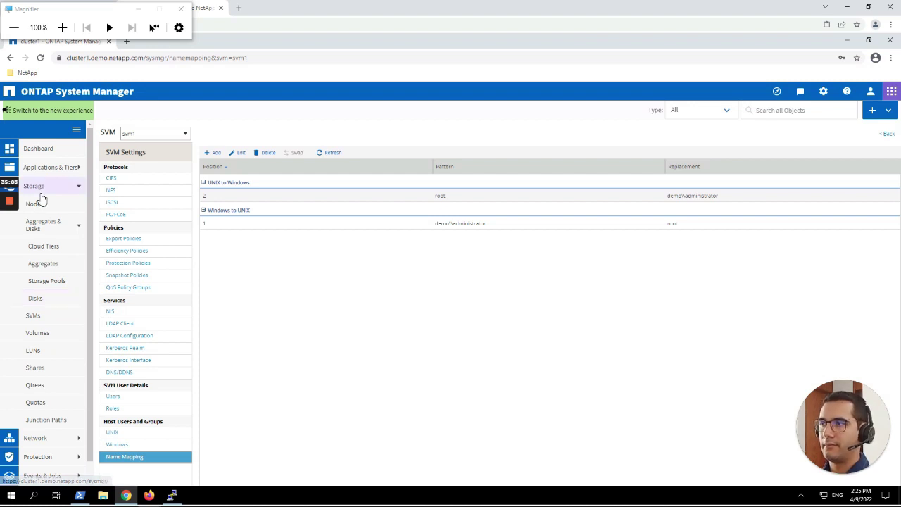
mouse_move(9, 240)
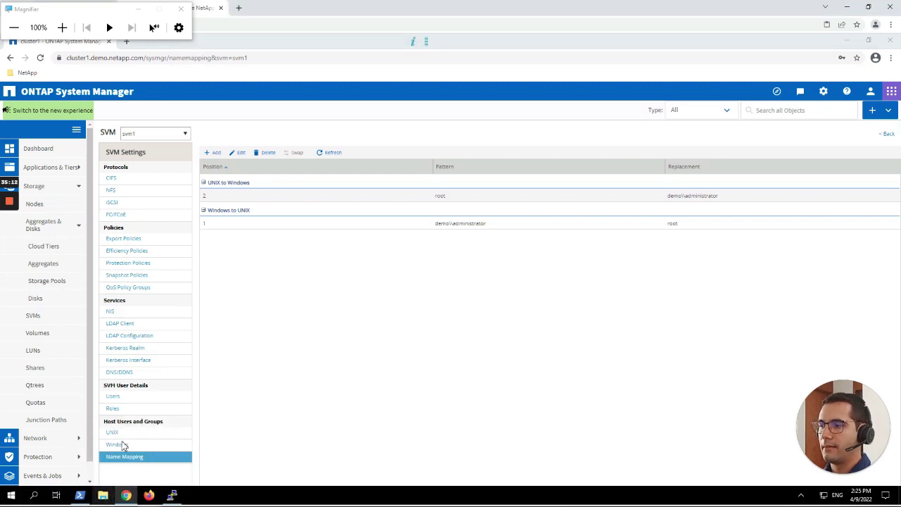
key(super+e)
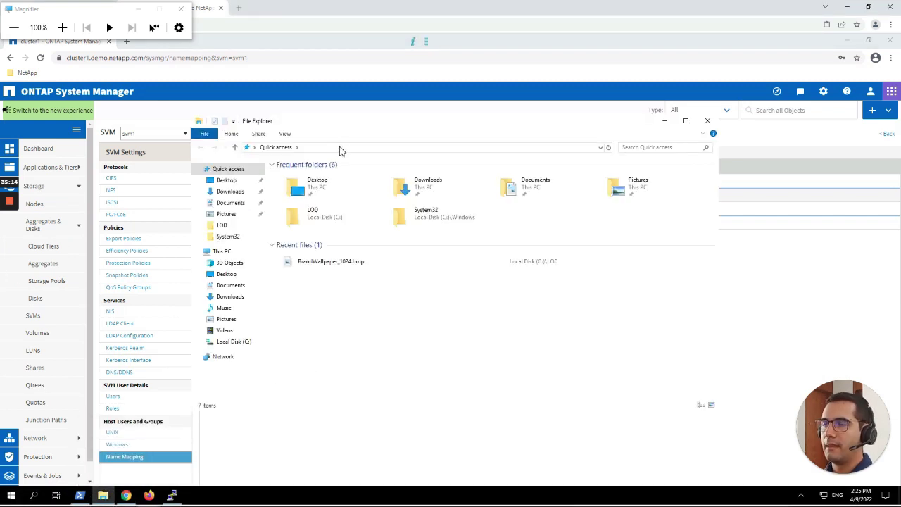
- Browse to \\svm1.demo.netapp.com in File Explorer and confirm the nsroot share is empty
click(341, 147)
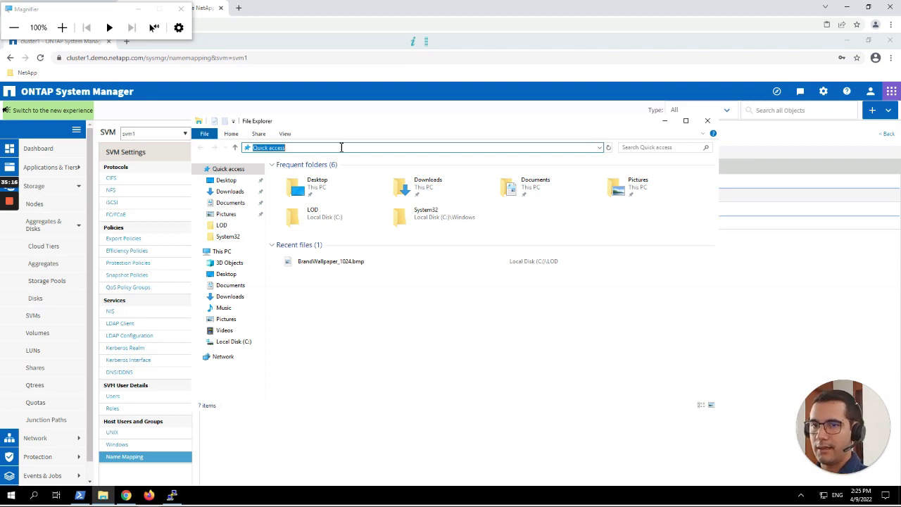
text(\\)
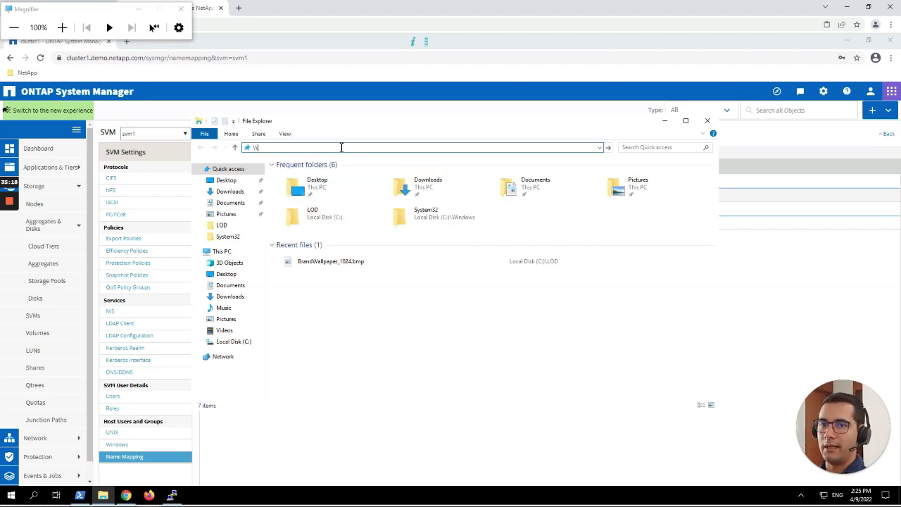
text(svm1)
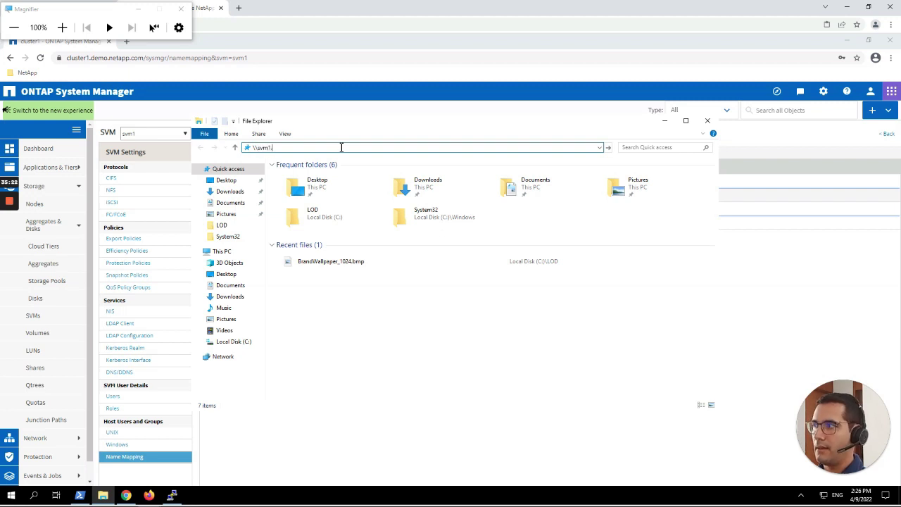
text(.de)
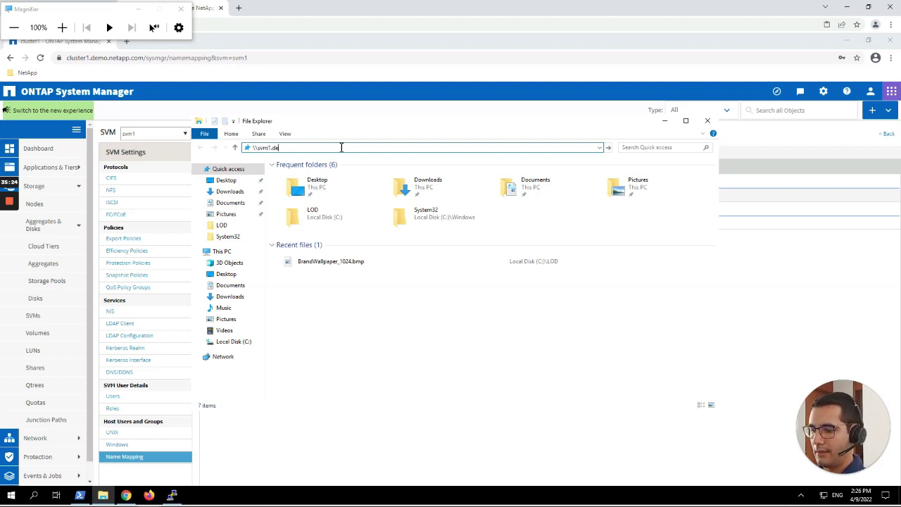
text(mo.netapp.com\)
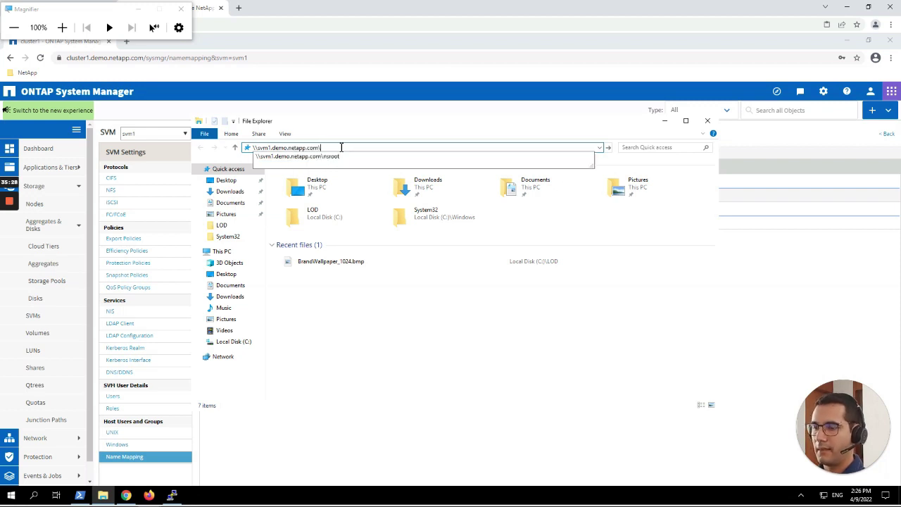
key(Return)
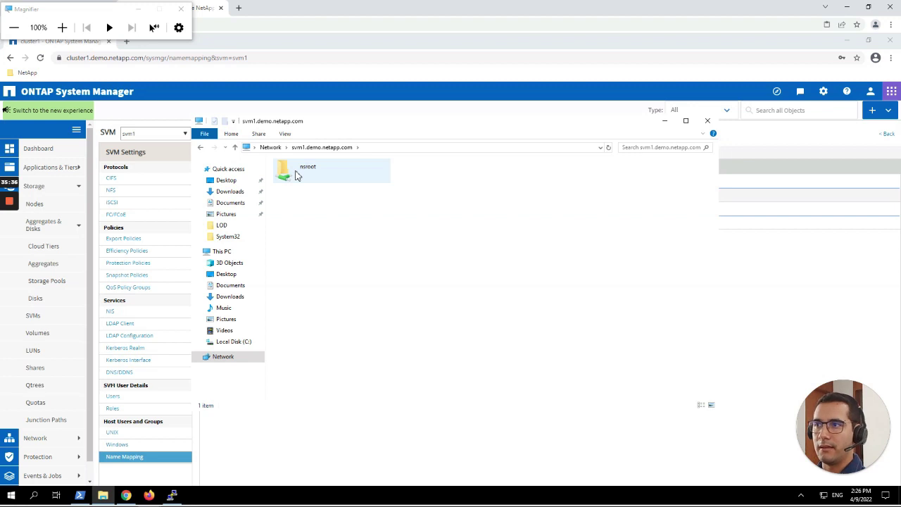
double_click(296, 175)
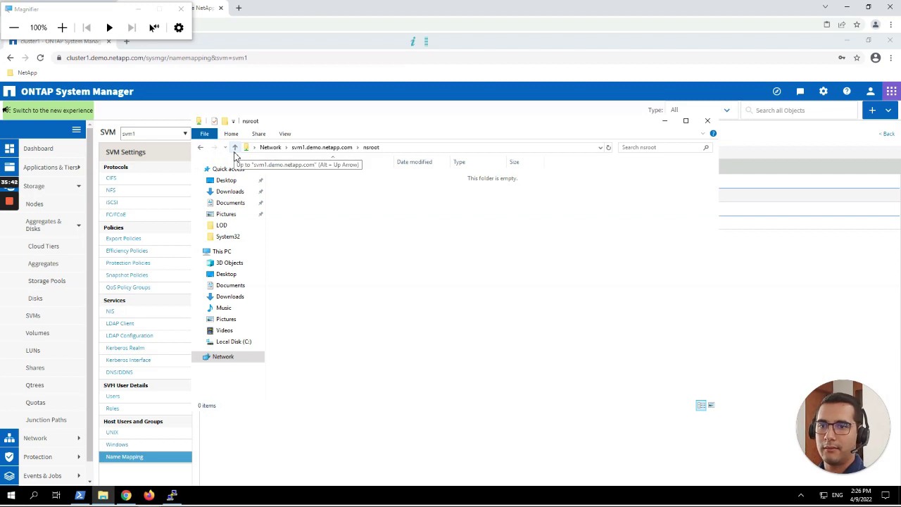
click(235, 148)
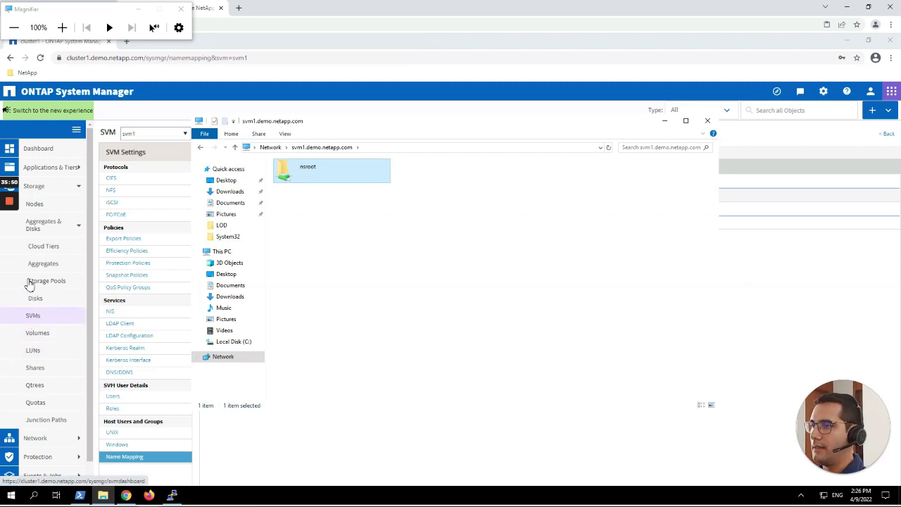
double_click(37, 186)
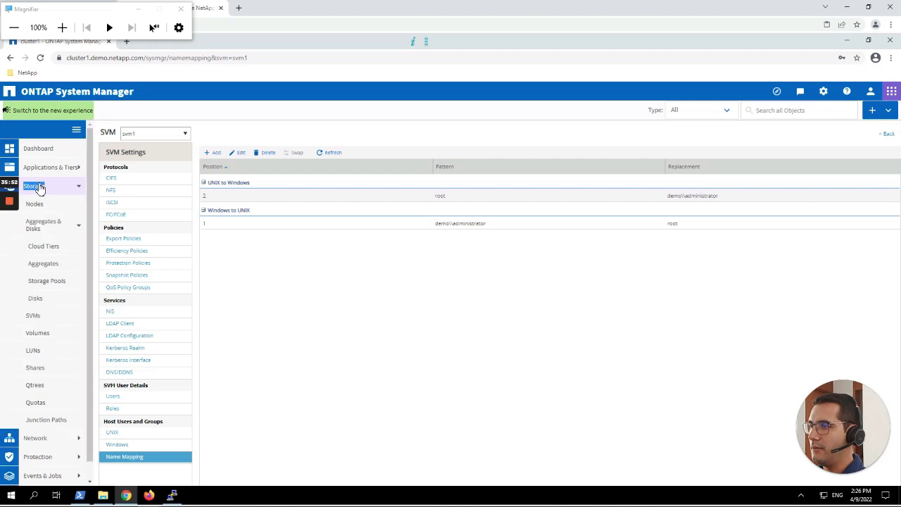
- Show the Storage > Volumes list filtered to svm1
click(38, 336)
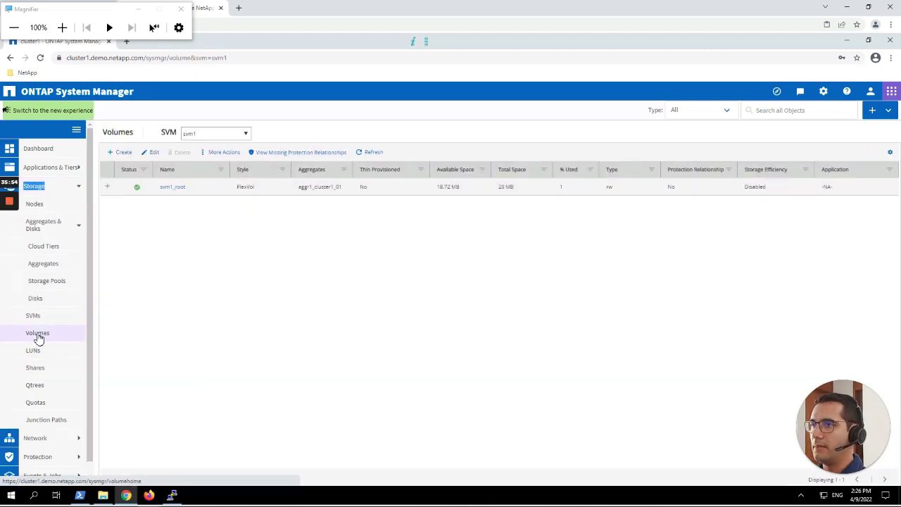
click(122, 152)
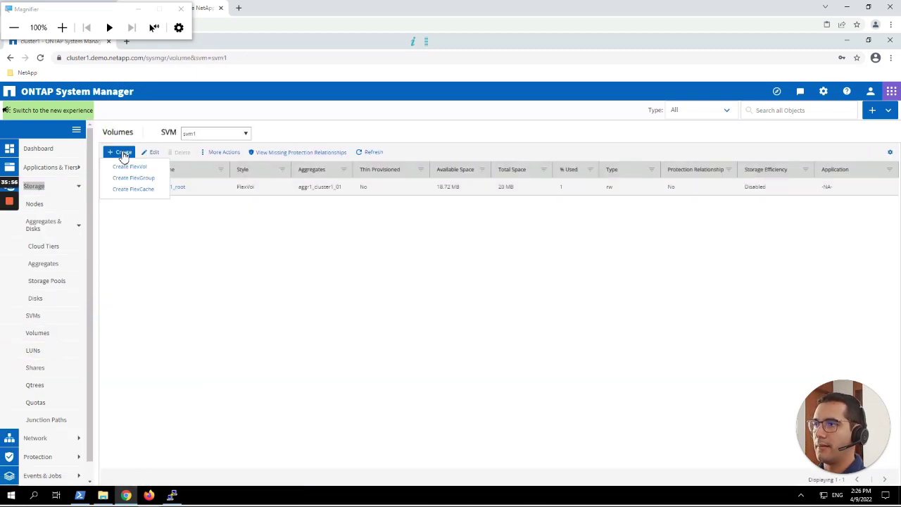
click(130, 166)
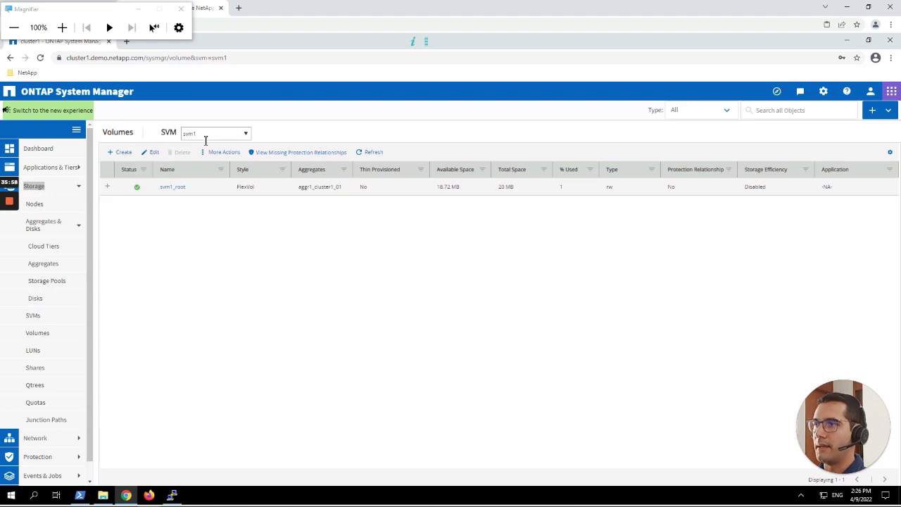
click(204, 135)
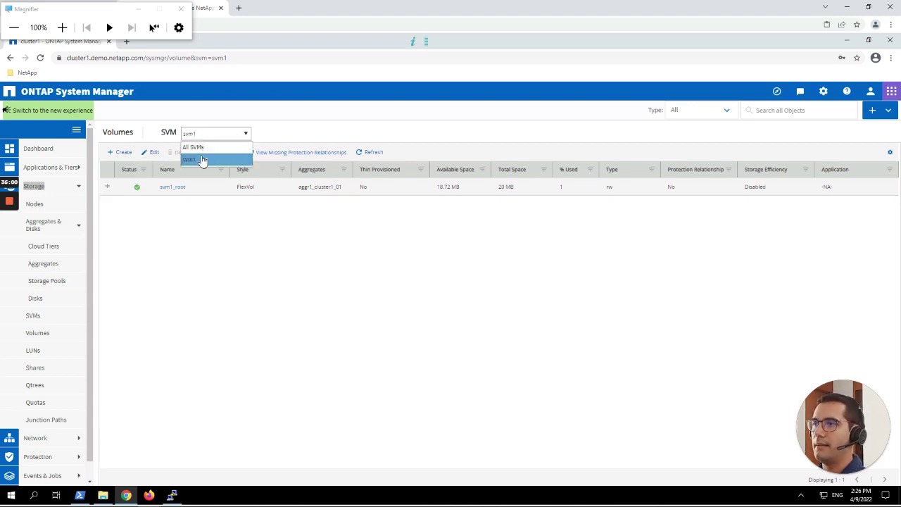
click(198, 161)
- Create a 10 GB FlexVol named saul_volume on aggregate aggr1_cluster1_01
click(123, 153)
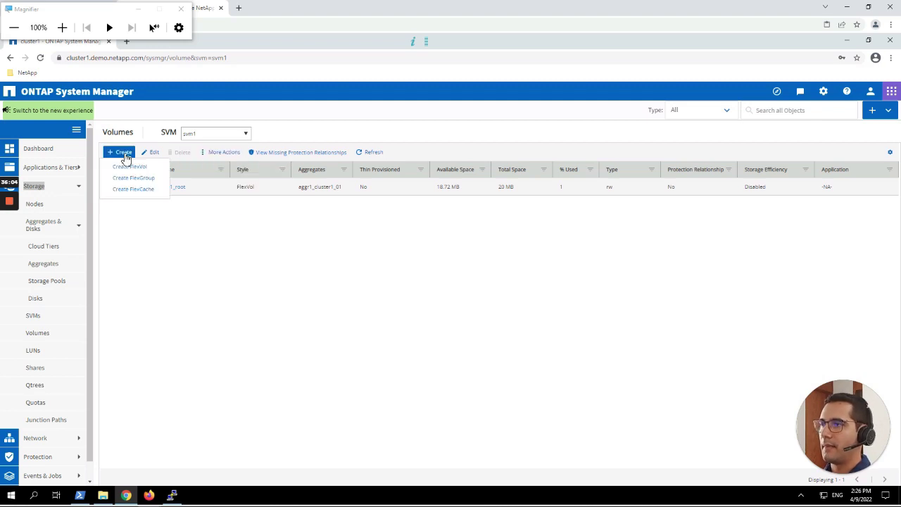
click(126, 169)
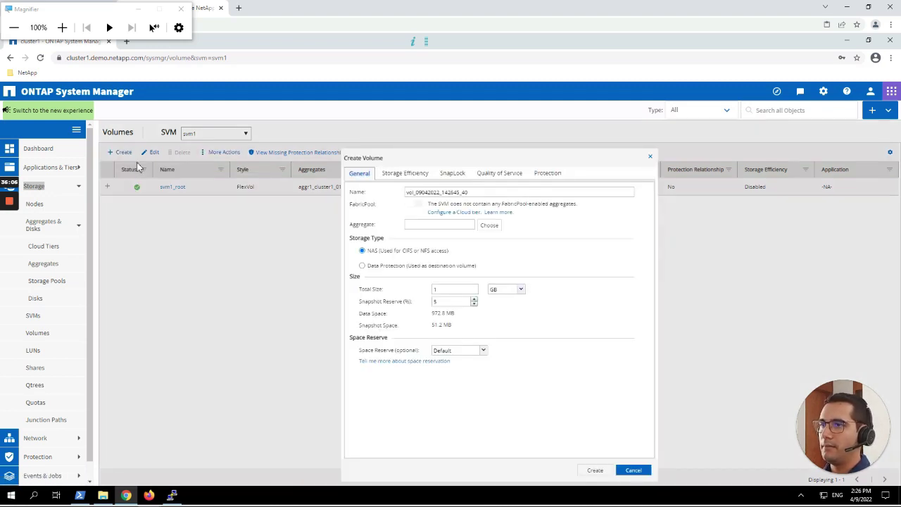
double_click(478, 191)
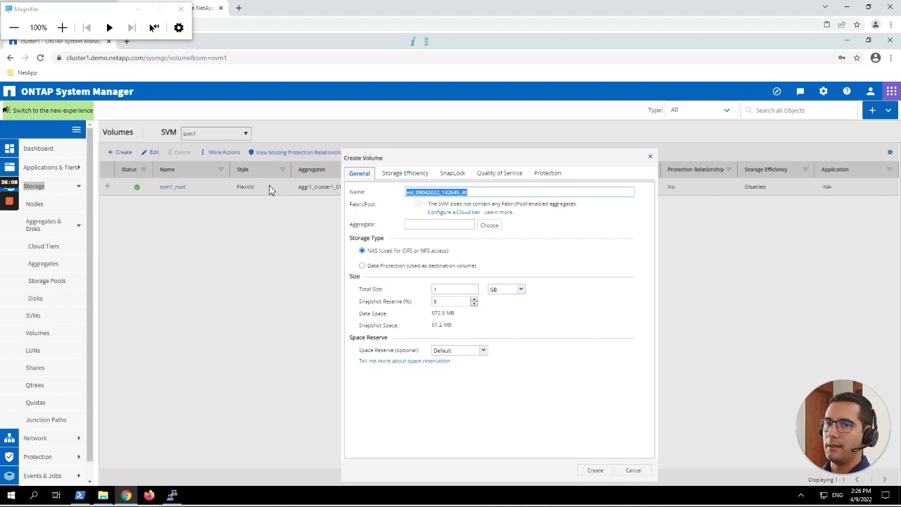
text(saul_volume)
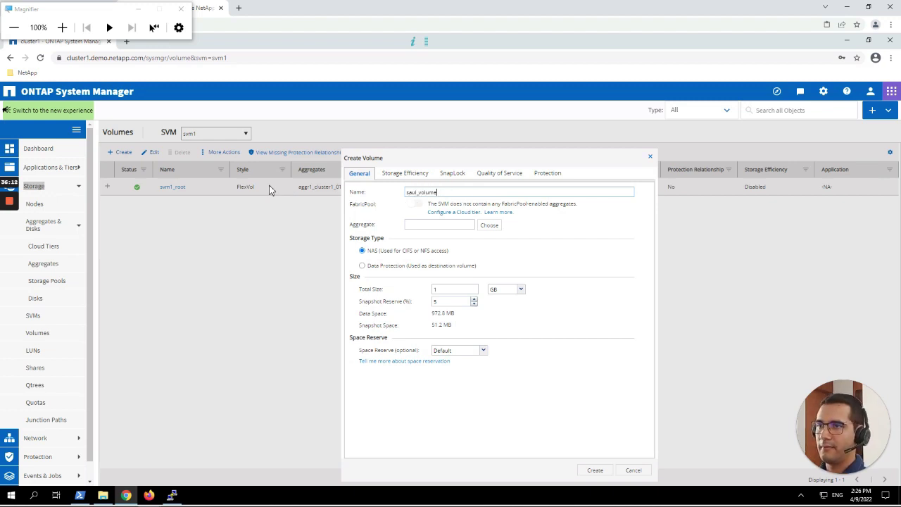
click(488, 226)
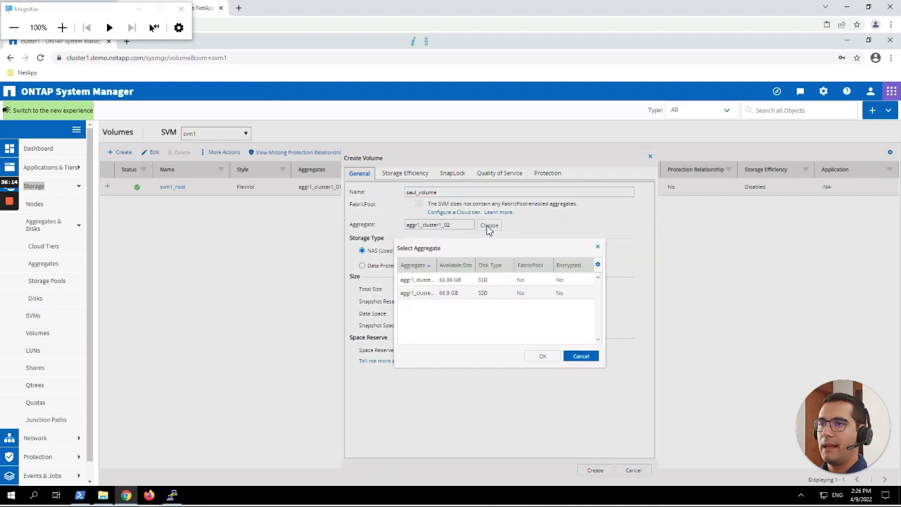
click(426, 283)
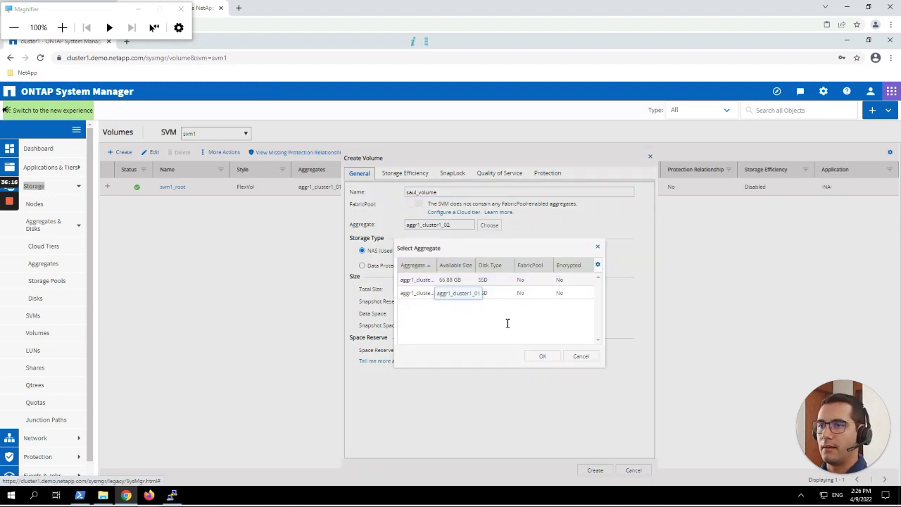
click(552, 361)
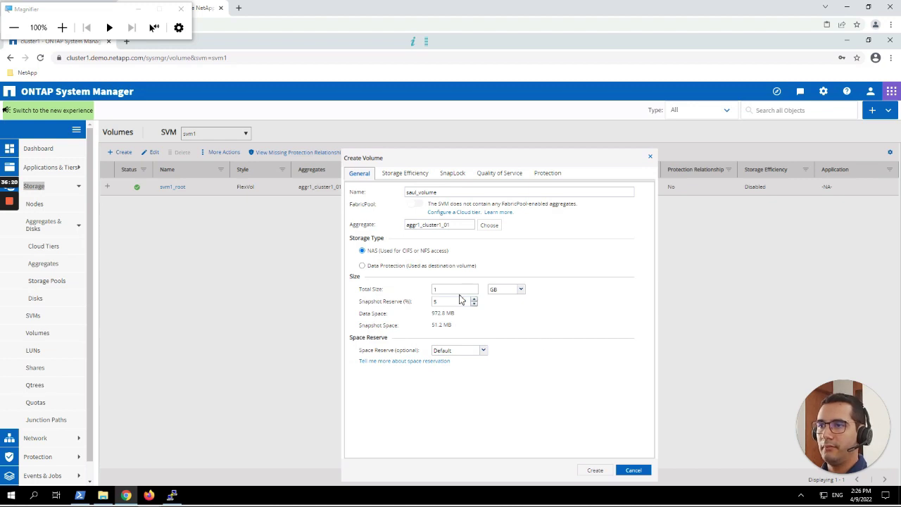
double_click(443, 290)
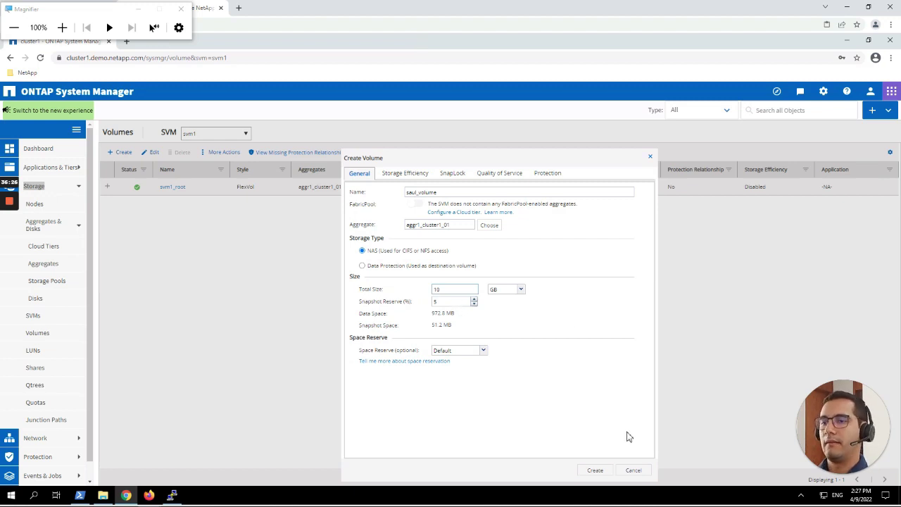
click(594, 472)
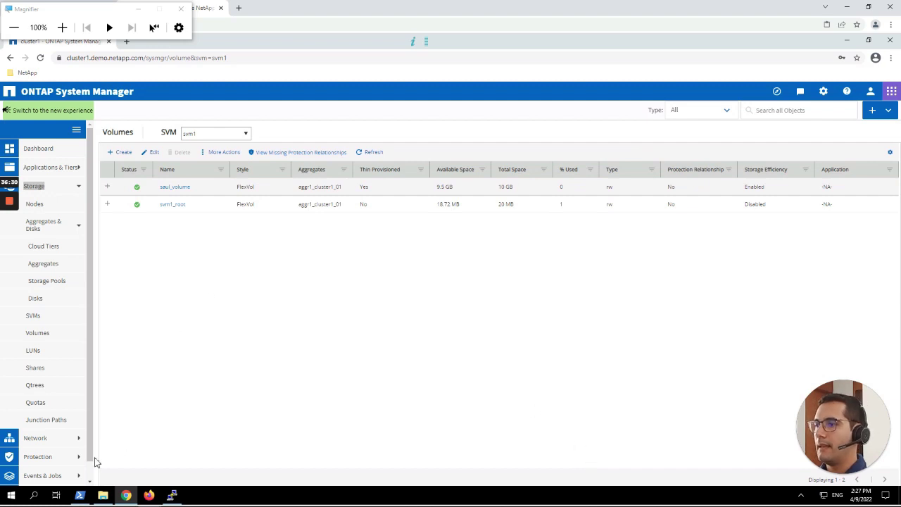
- View svm1's Junction Paths and confirm in File Explorer that nsroot contains saul_volume
click(47, 420)
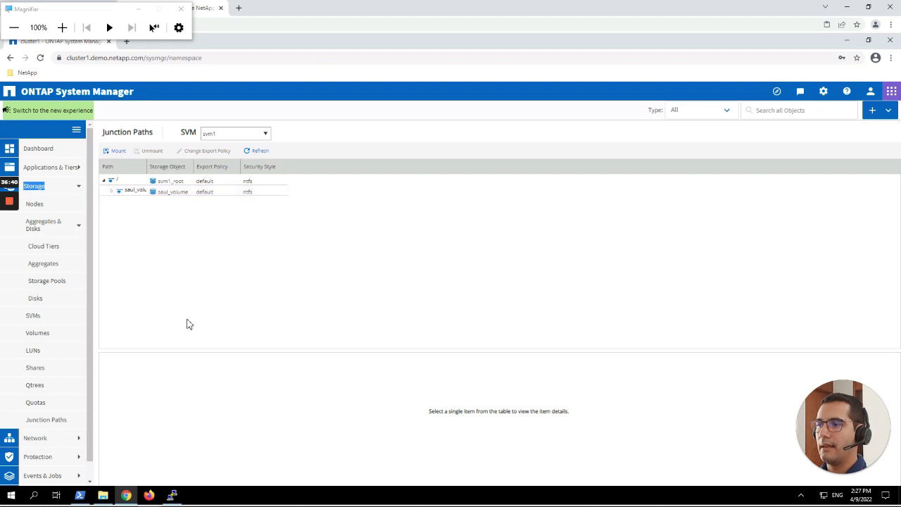
click(102, 497)
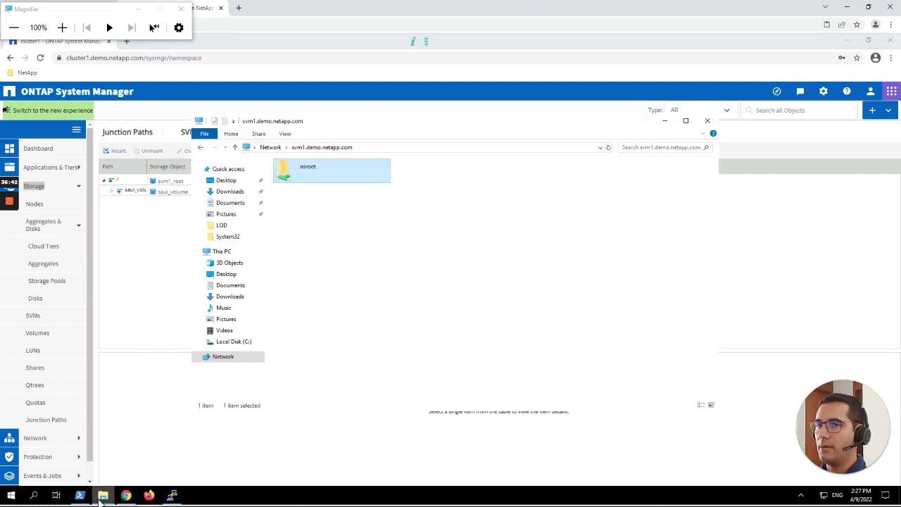
click(507, 195)
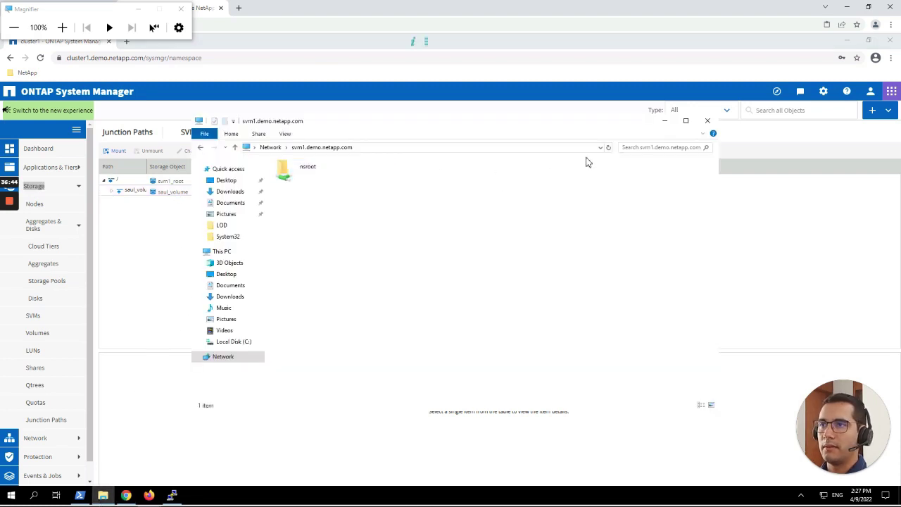
double_click(312, 178)
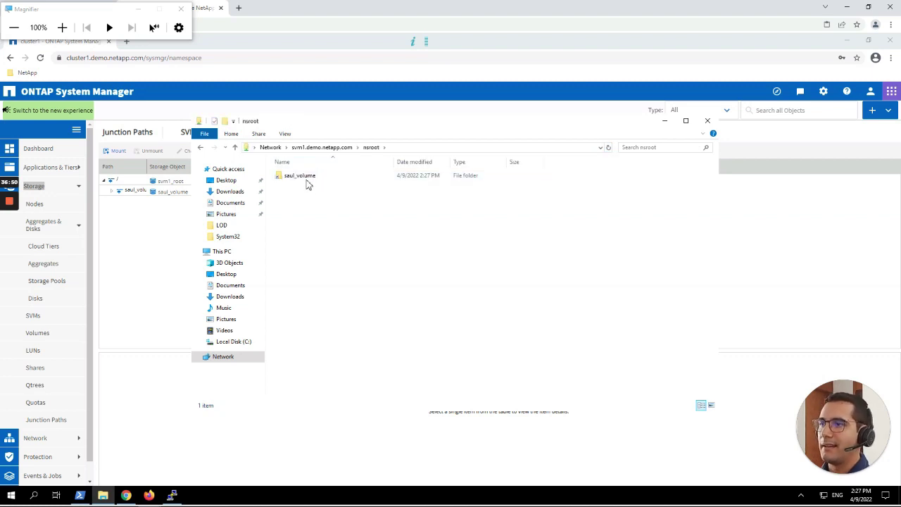
double_click(308, 181)
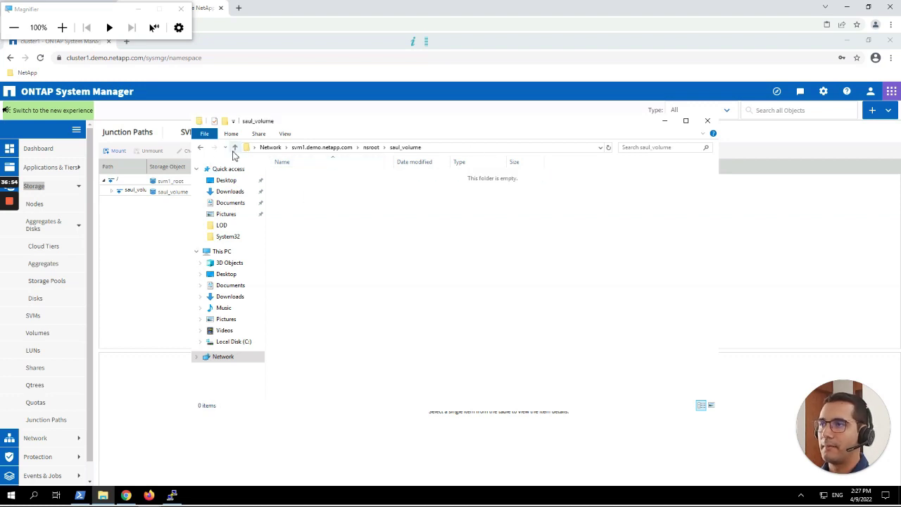
click(235, 149)
click(172, 191)
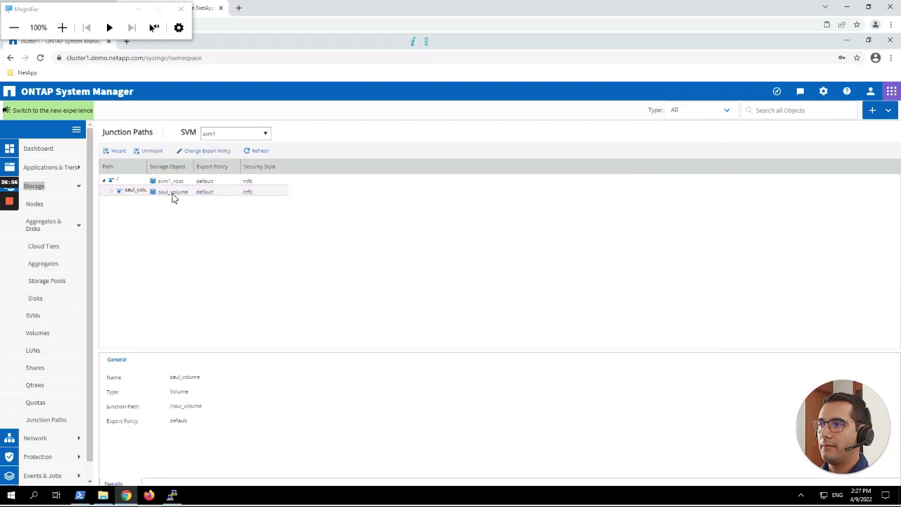
- Unmount saul_volume and verify in File Explorer that nsroot is now empty
click(152, 152)
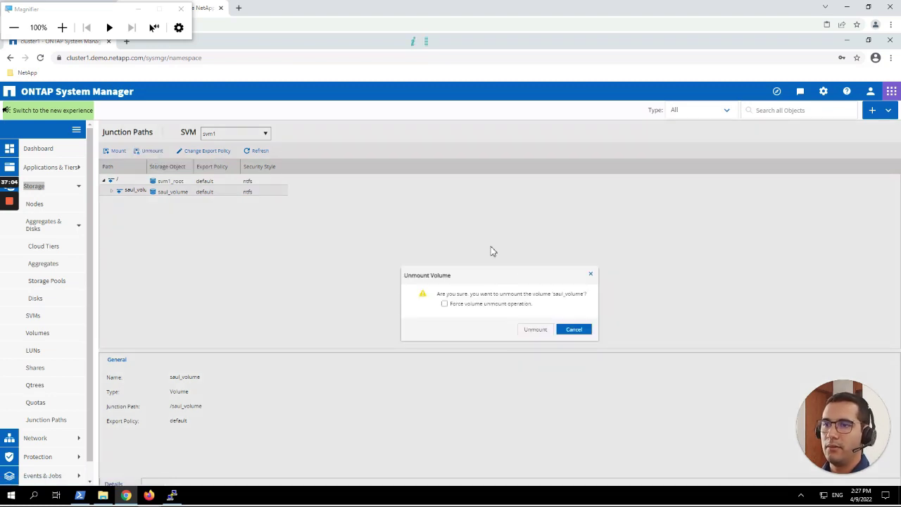
click(550, 333)
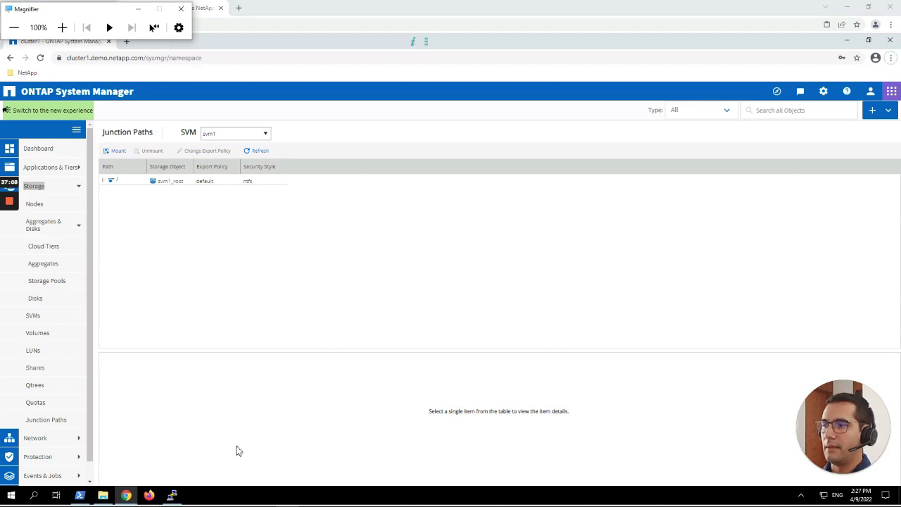
click(111, 495)
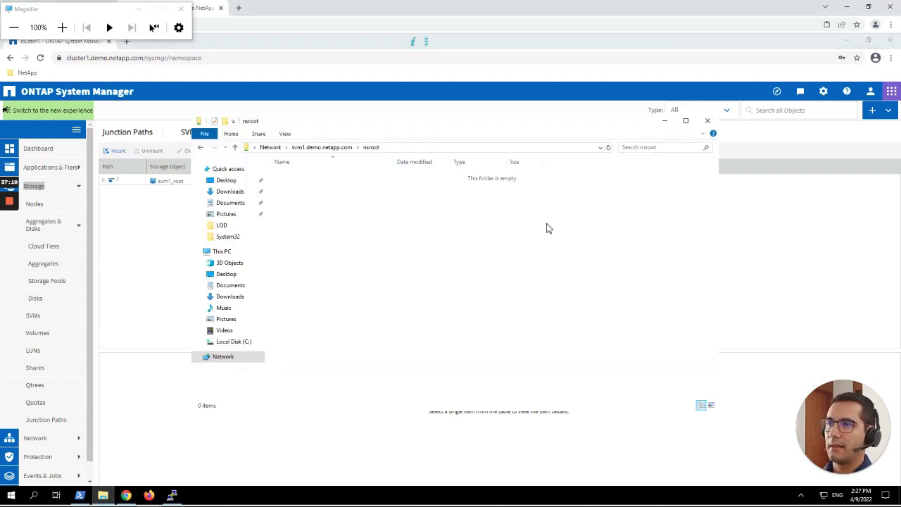
click(322, 147)
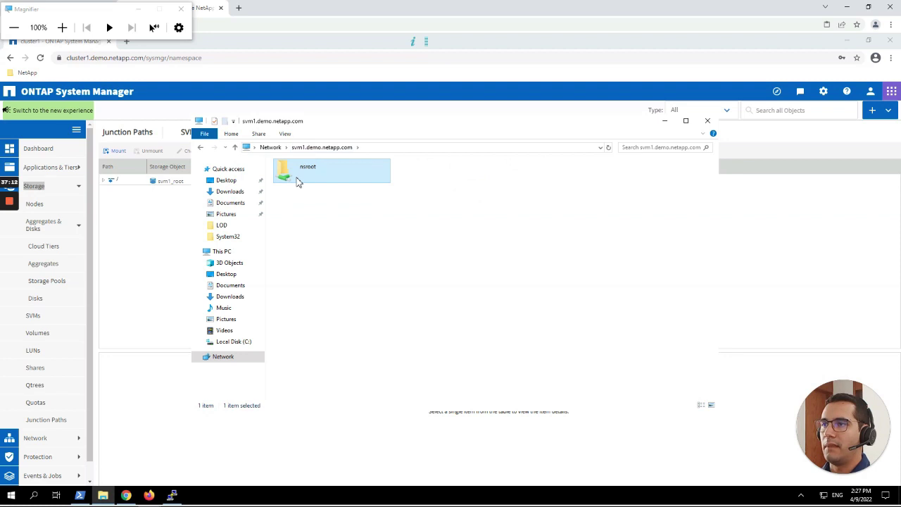
double_click(298, 177)
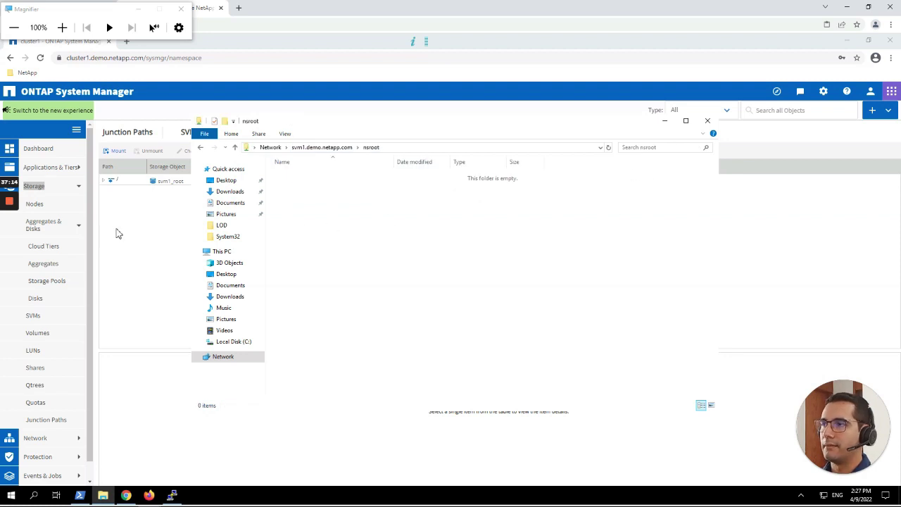
click(129, 203)
- Mount saul_volume back into svm1's namespace as /saul_volume
click(115, 151)
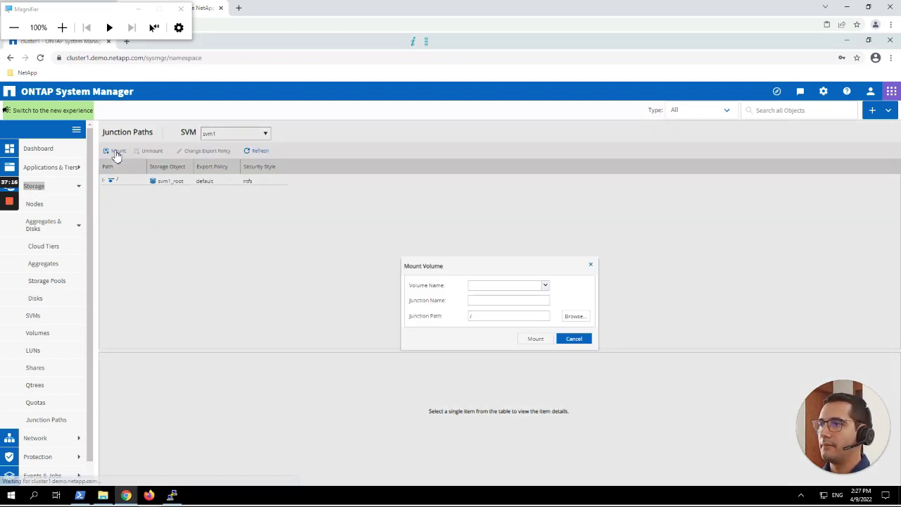
click(528, 284)
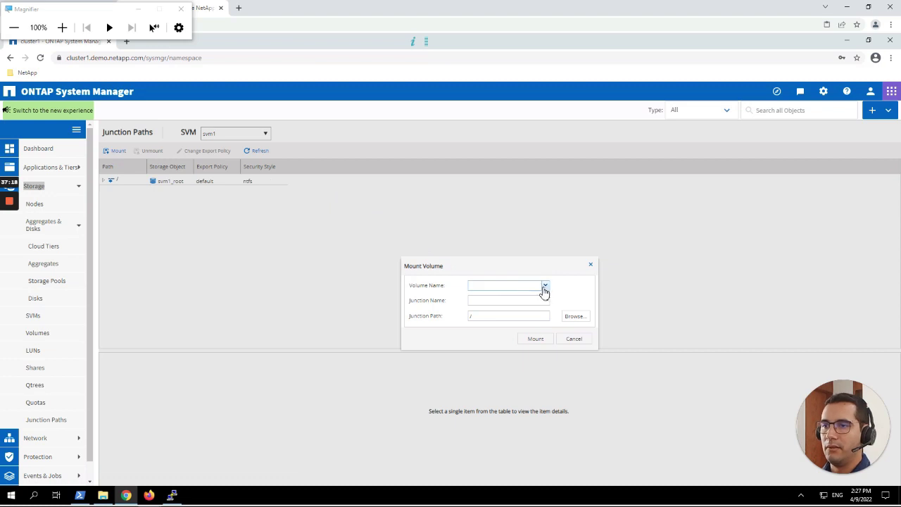
click(544, 289)
click(524, 297)
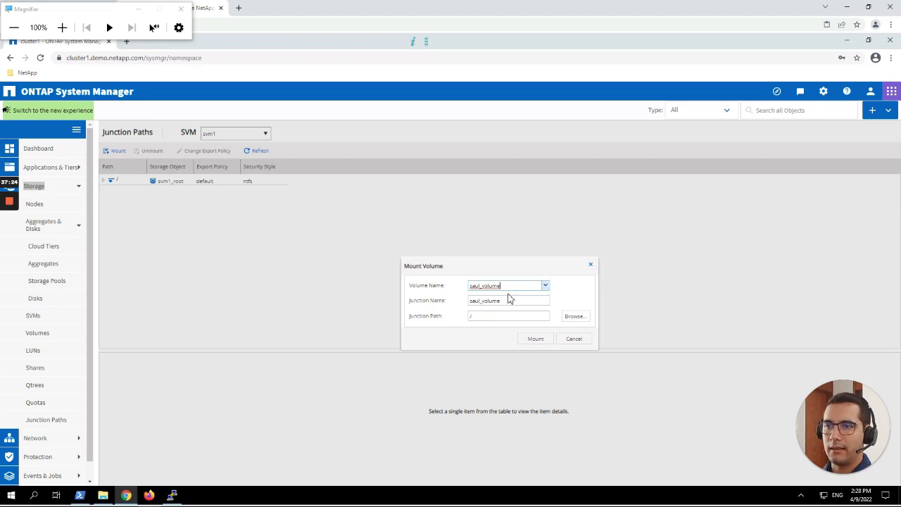
click(544, 341)
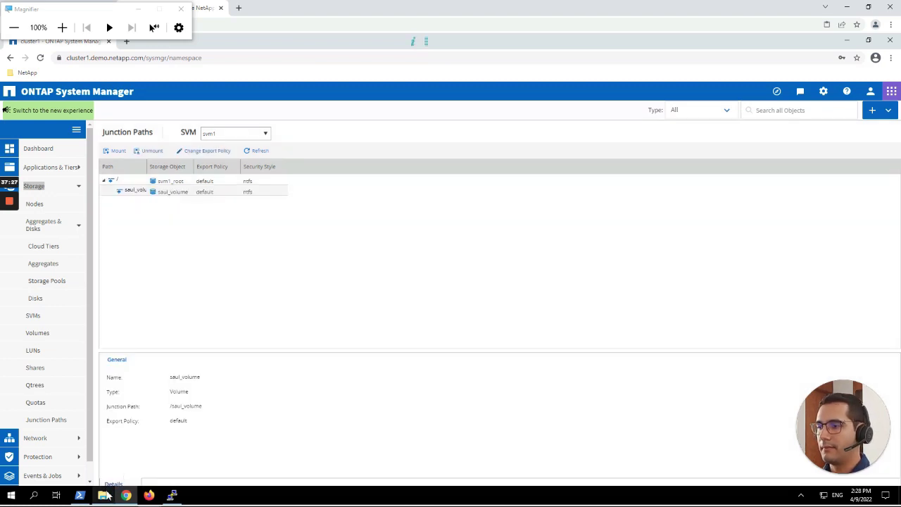
click(103, 494)
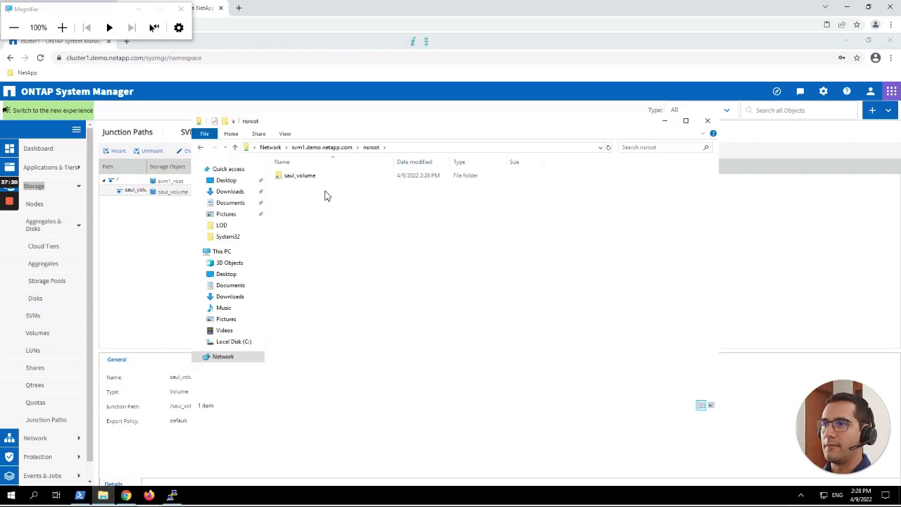
- Inside saul_volume, create a new text document named hello.txt and open it
double_click(301, 181)
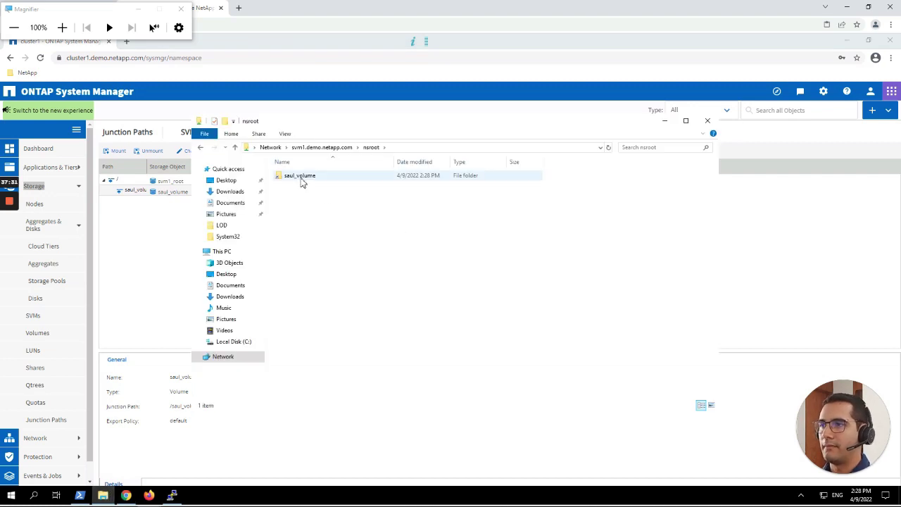
right_click(342, 206)
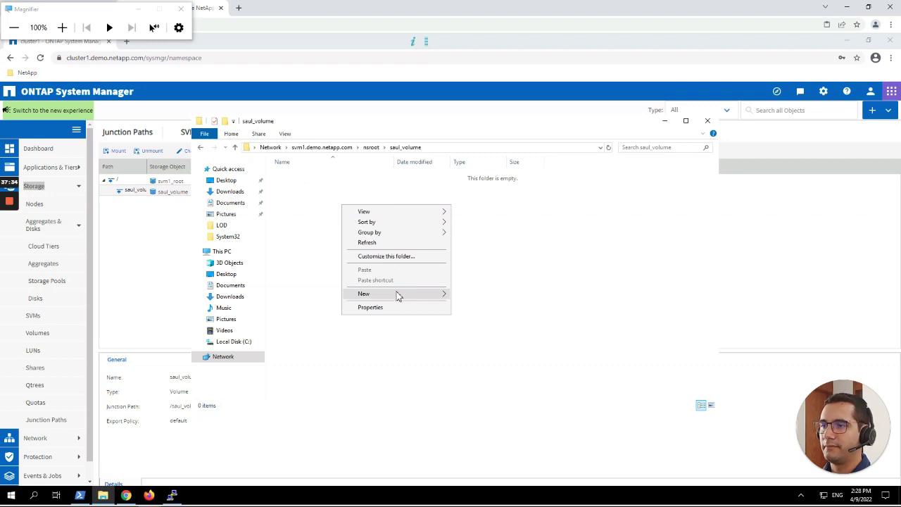
mouse_move(398, 295)
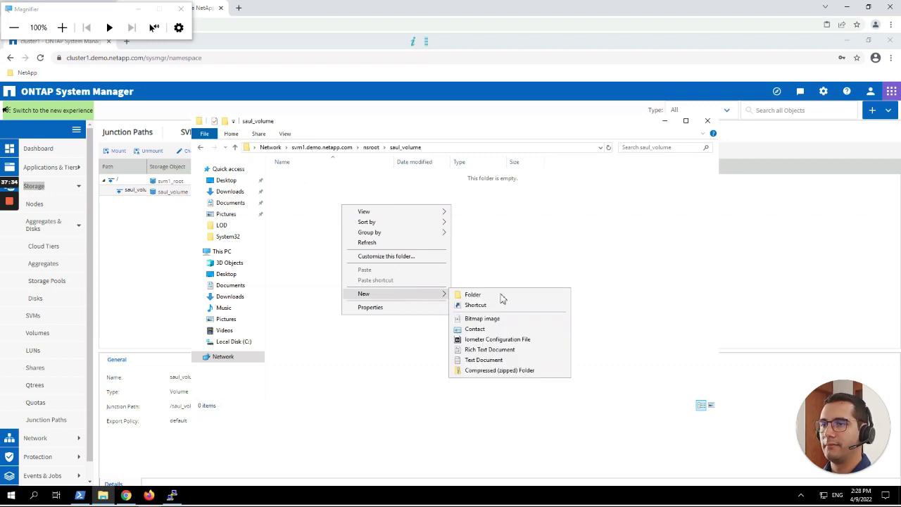
click(483, 359)
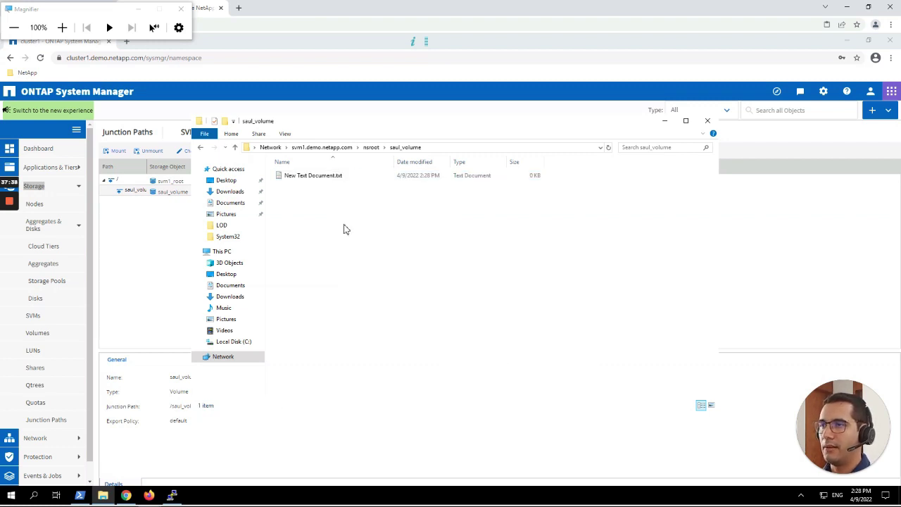
click(325, 177)
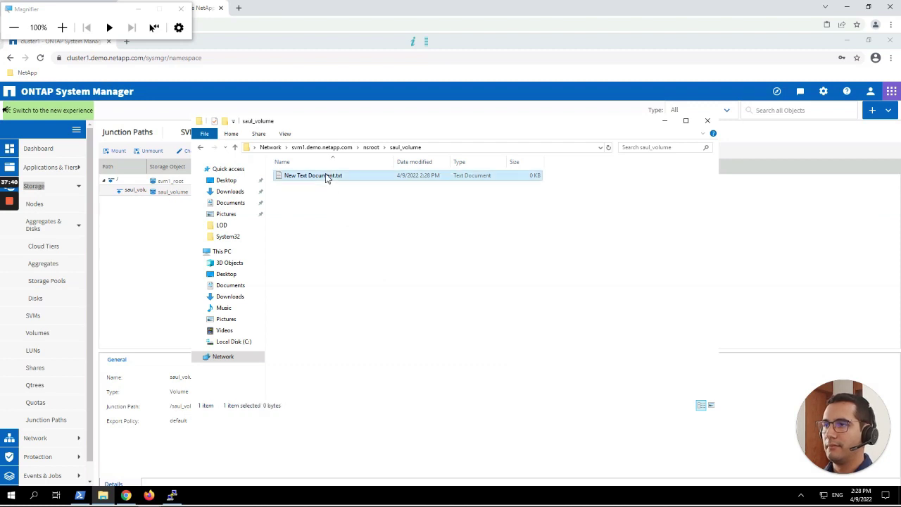
click(326, 177)
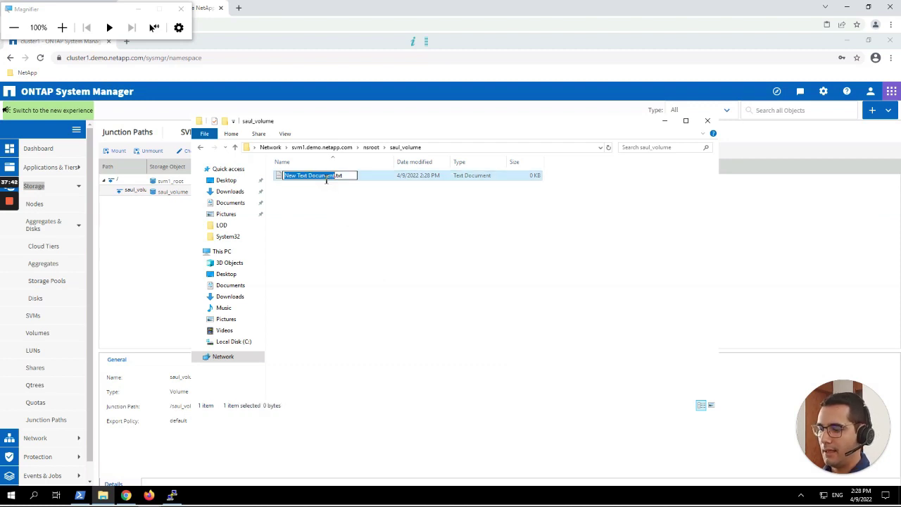
text(hello)
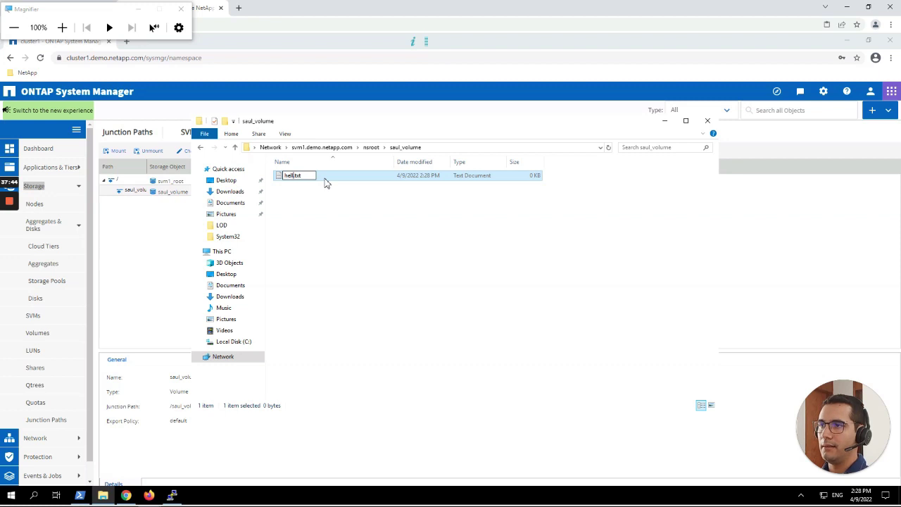
key(Return)
double_click(326, 180)
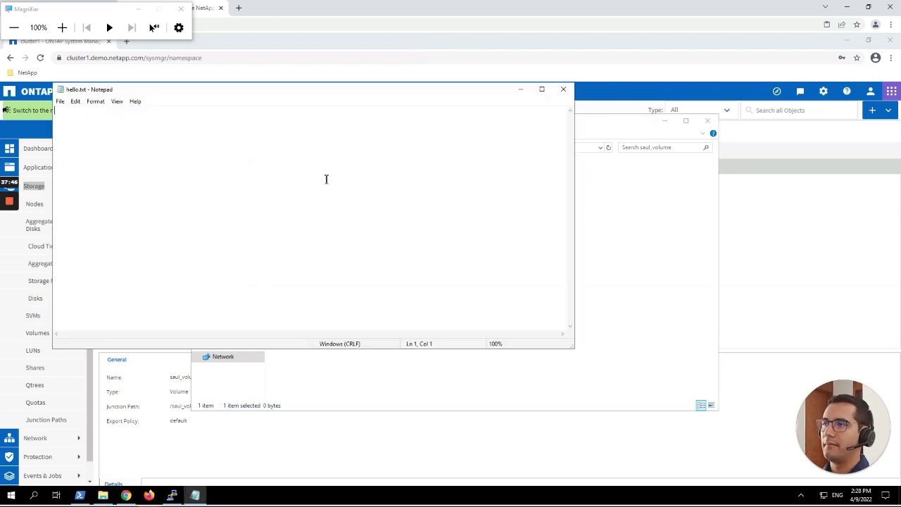
- Write 'Hello from Saul!' into hello.txt, save it, and close Notepad
text(Hello from Sau)
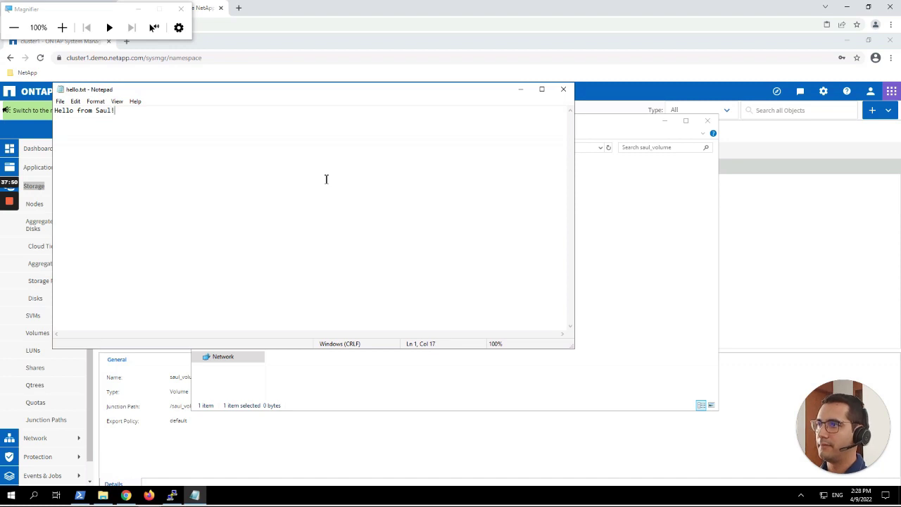
text(l!)
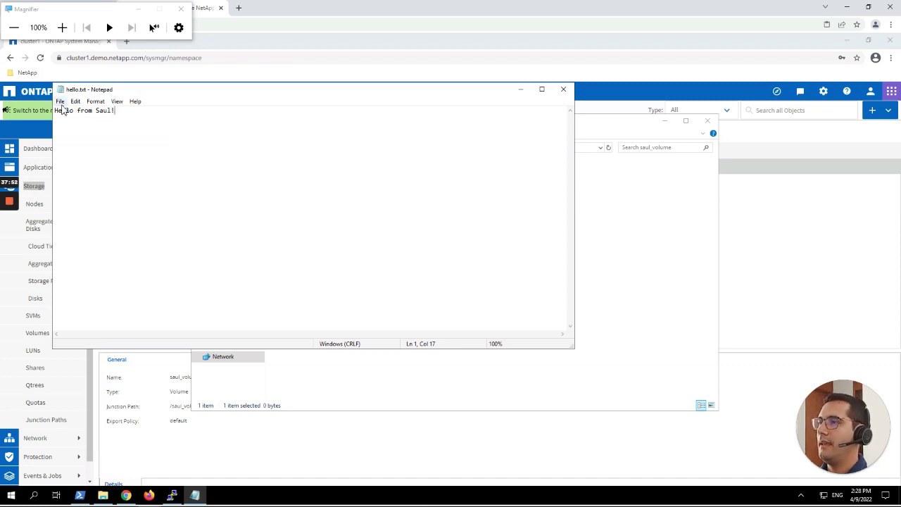
click(61, 102)
click(75, 133)
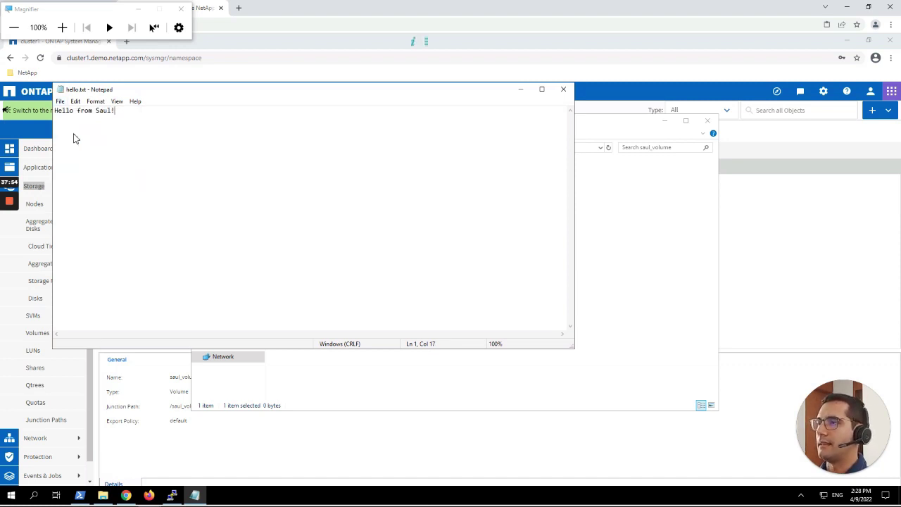
click(562, 89)
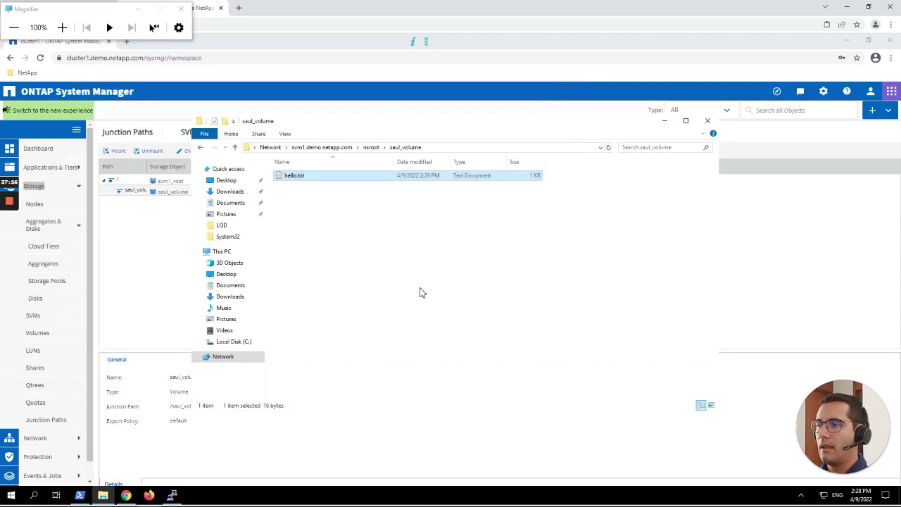
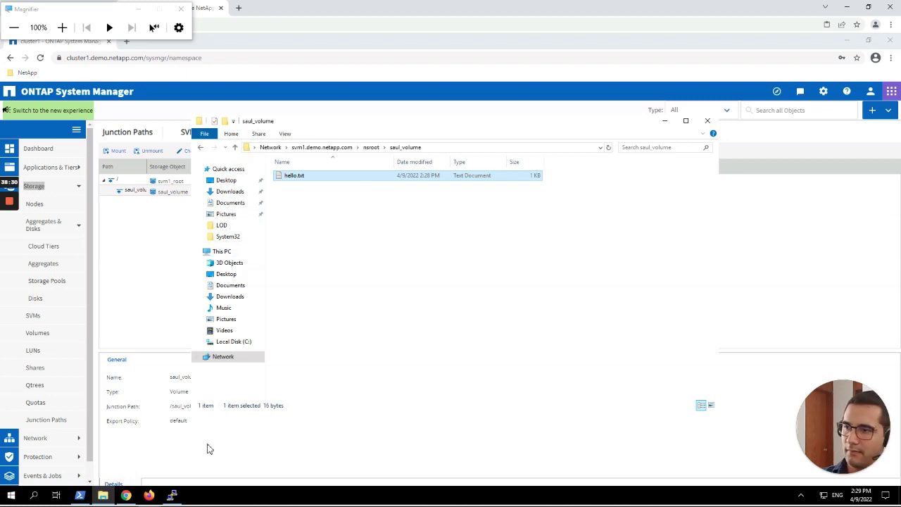
- Load the saved rhel1 session in PuTTY and connect to rhel1.demo.netapp.com
click(174, 497)
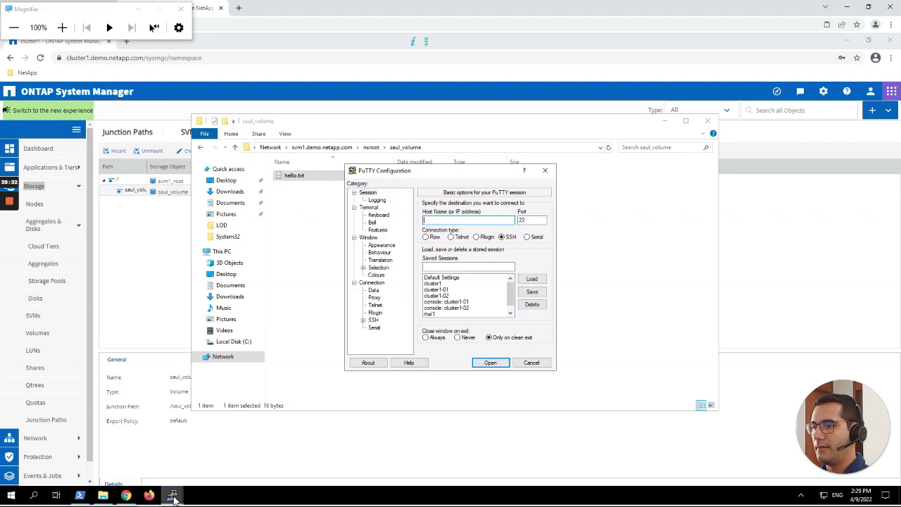
click(438, 314)
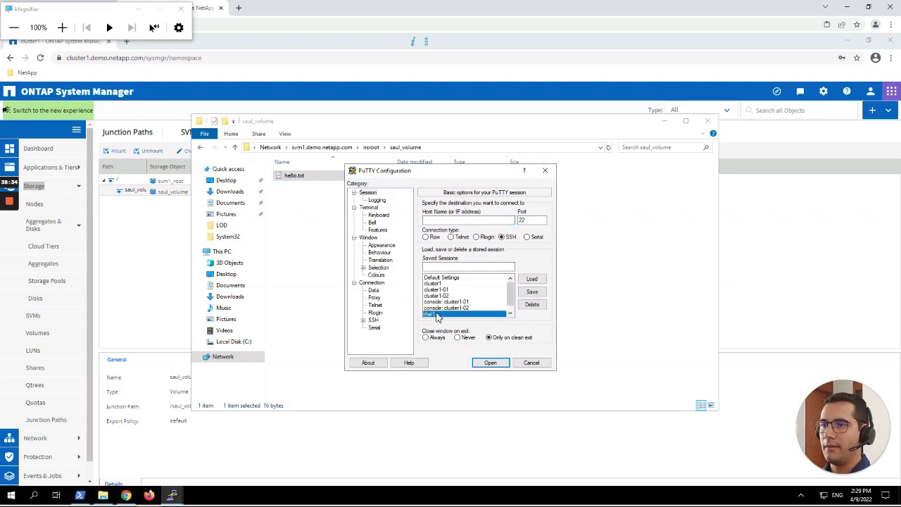
scroll(447, 307, down, 1)
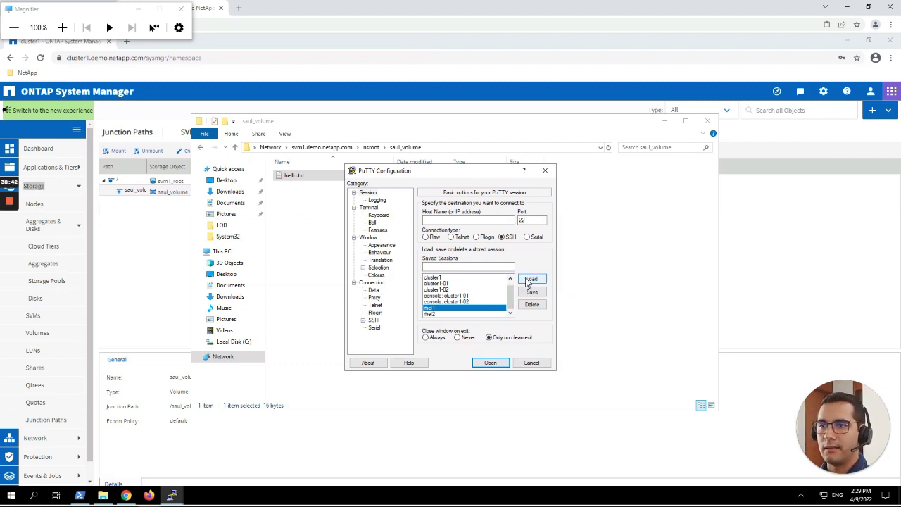
click(529, 279)
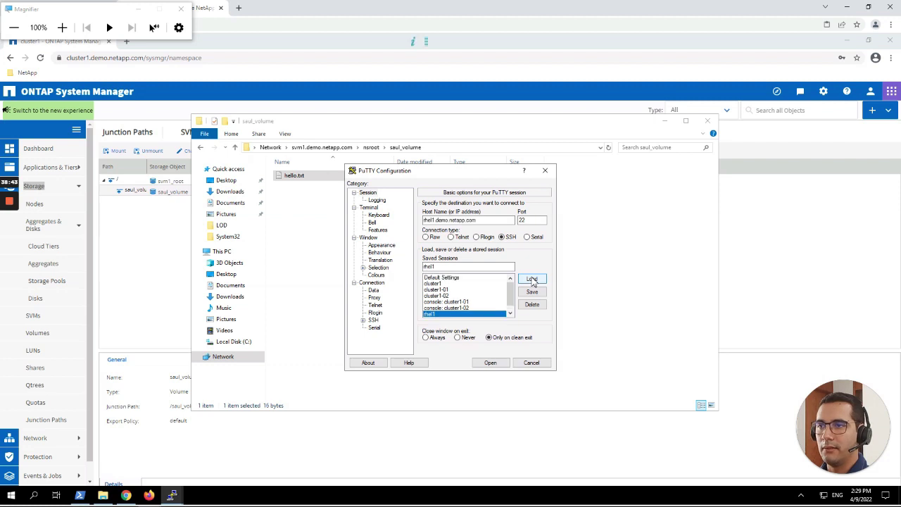
click(490, 362)
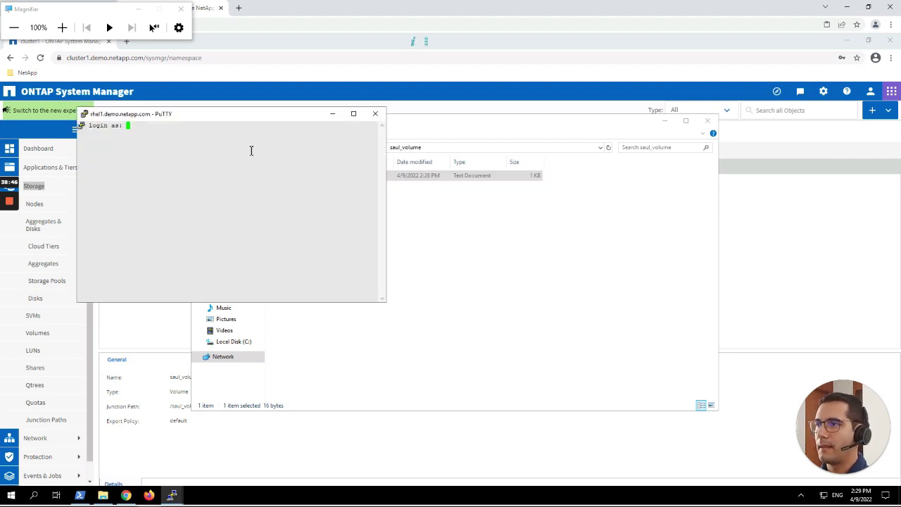
drag(241, 121, 451, 184)
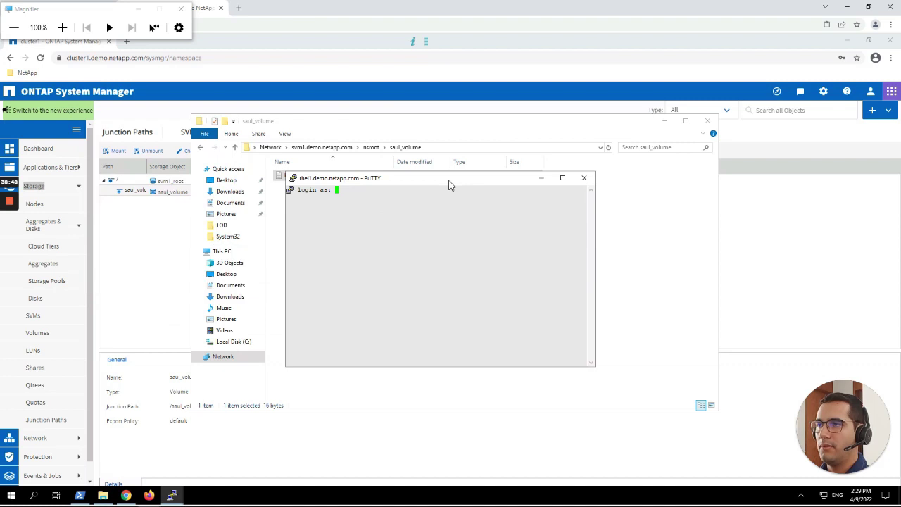
- Log in as root with the account password to reach a shell prompt
text(root)
key(Return)
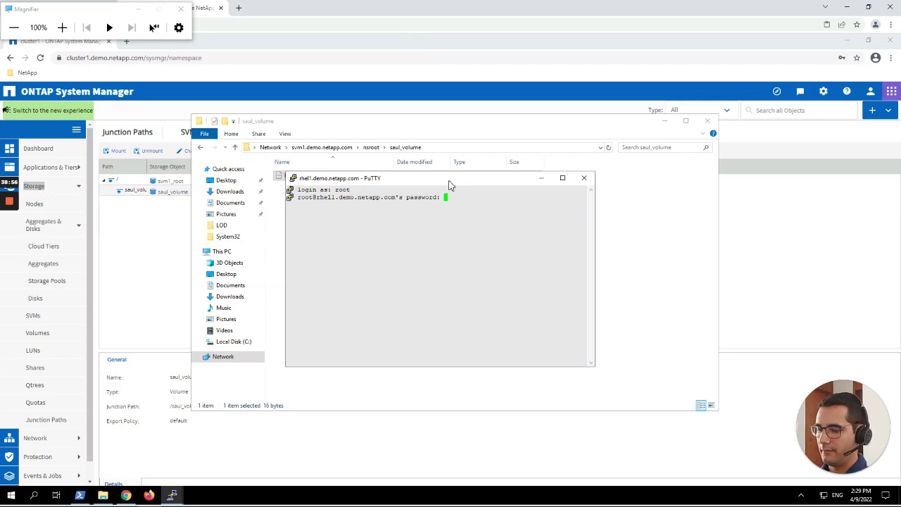
key(Return)
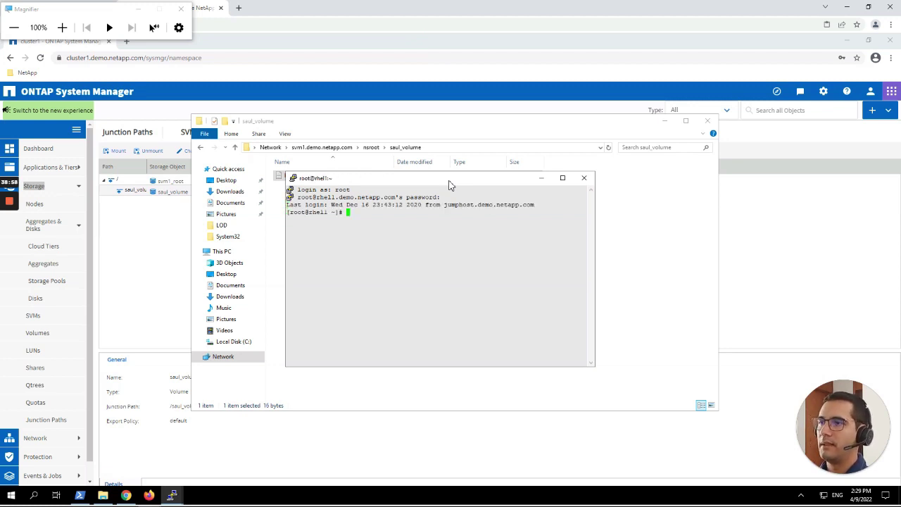
key(Return)
key(Return)
key(Return)
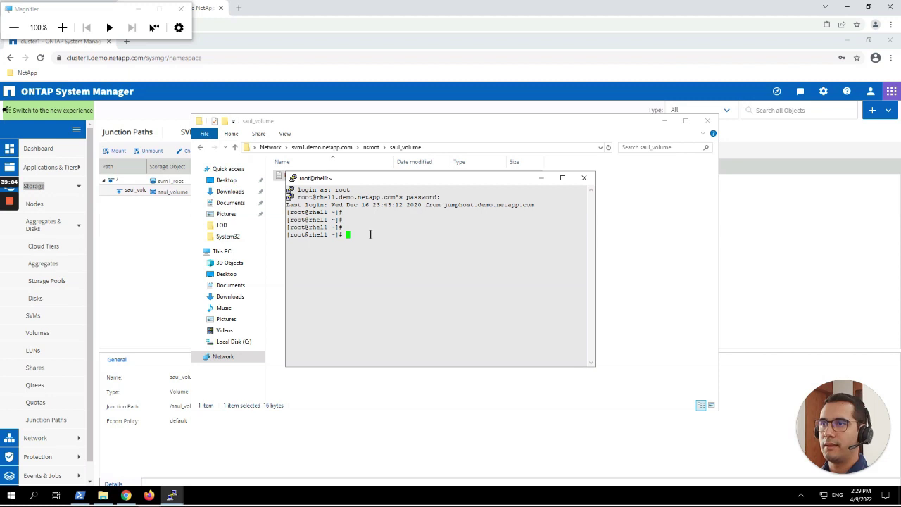
- Run df and review the filesystem table, with / at 13% and /boot at 25% used
text(df)
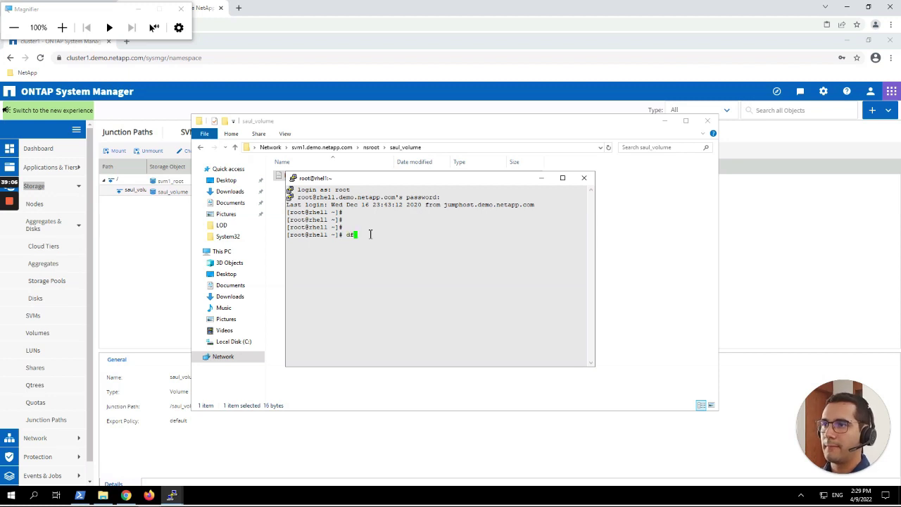
key(Return)
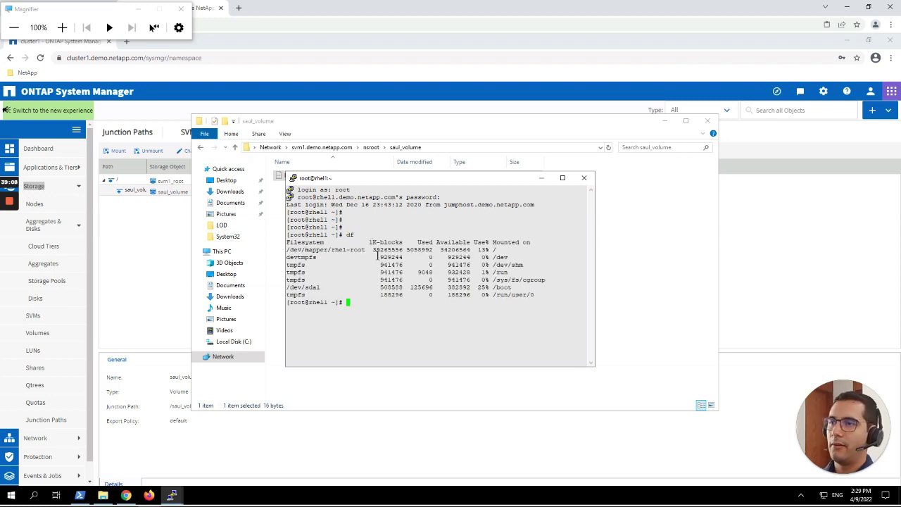
drag(546, 296, 505, 271)
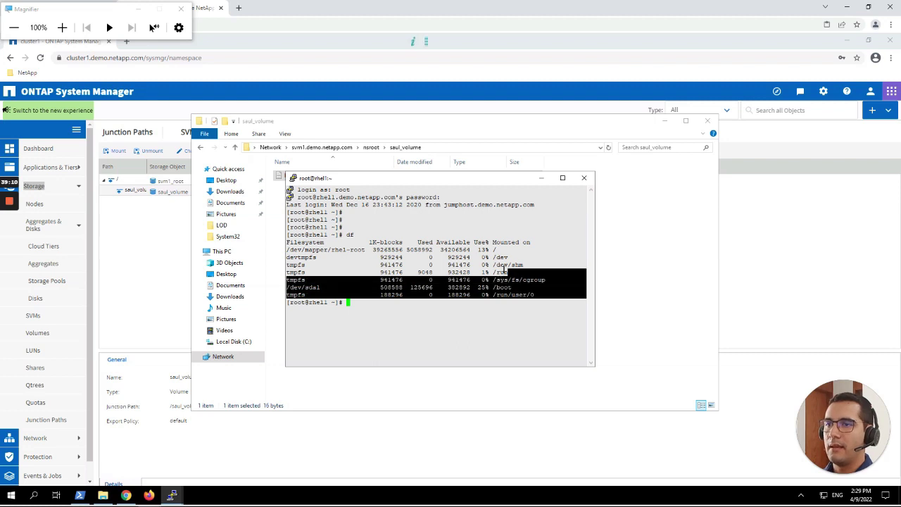
click(505, 270)
drag(542, 295, 491, 250)
click(399, 306)
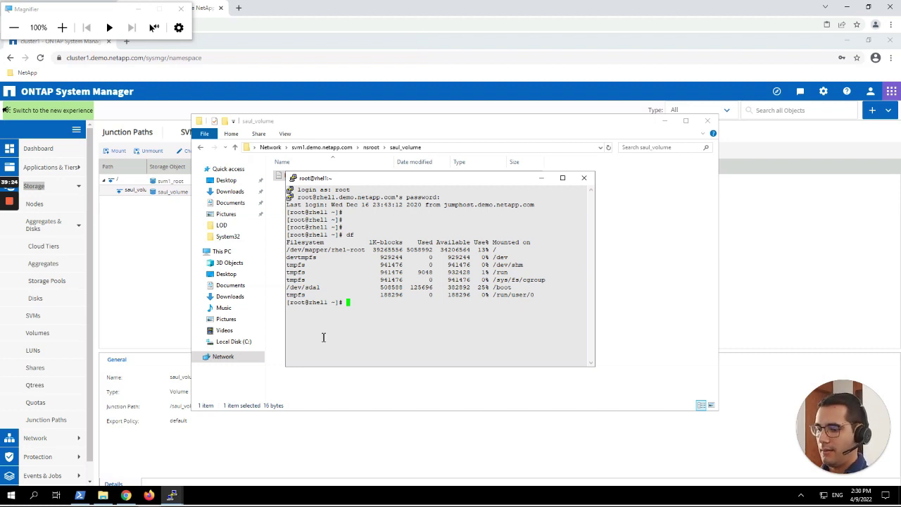
- Create the /svm1 directory with mkdir and list the home directory
text(mkdir /)
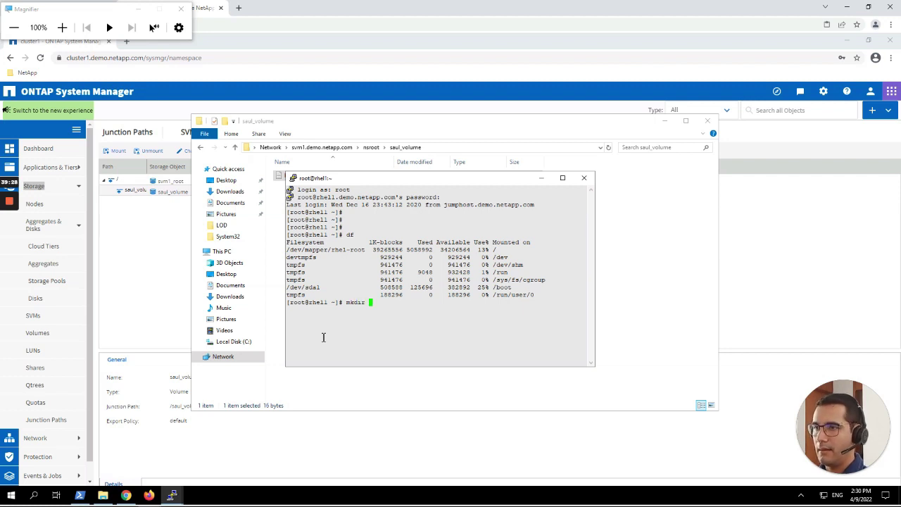
text(svm1)
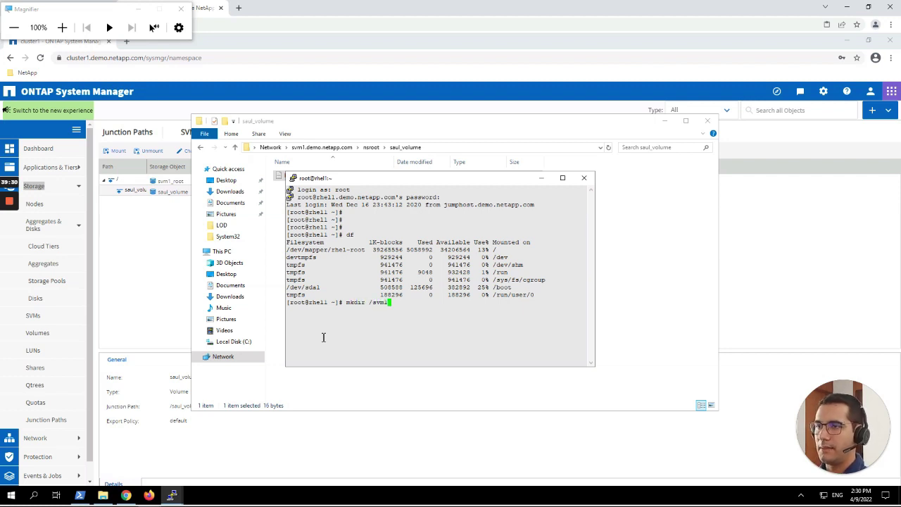
key(Return)
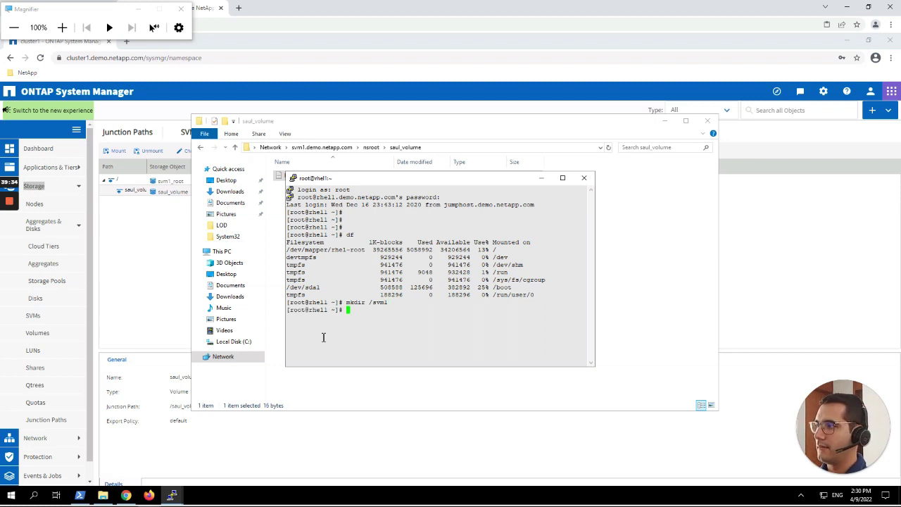
text(ls)
key(Return)
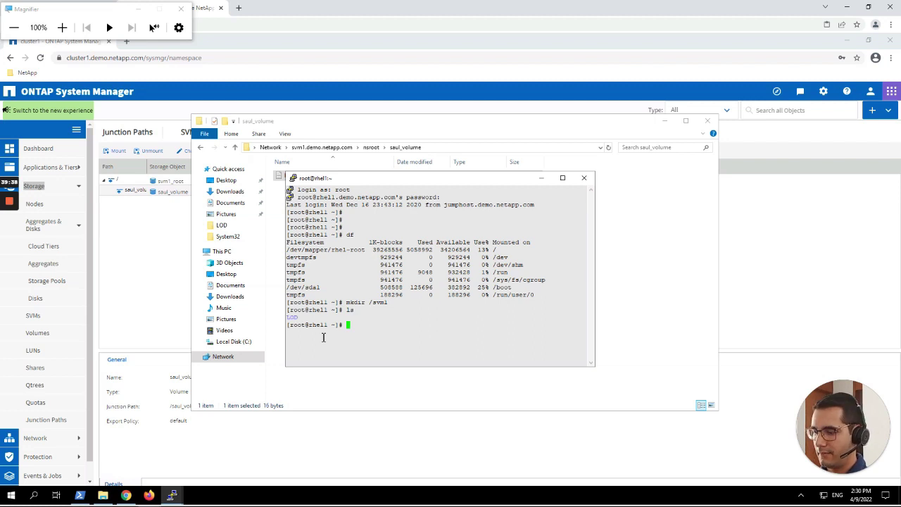
- Change to / and list it to confirm svm1 appears among the root folders
text(cd /)
key(Return)
text(ls)
key(Return)
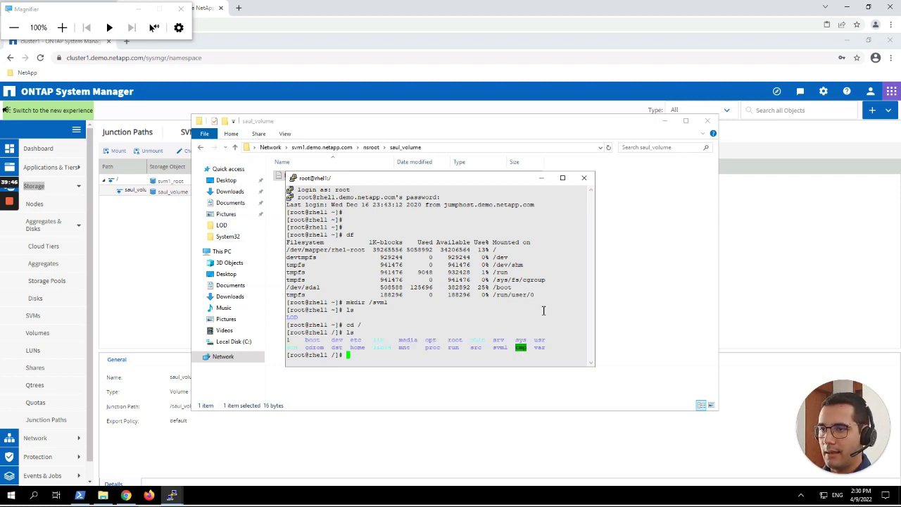
double_click(477, 339)
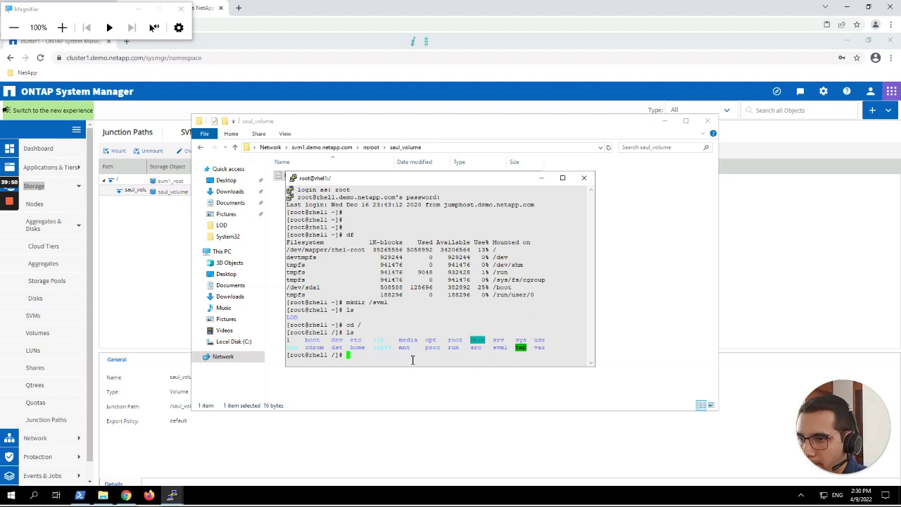
double_click(499, 347)
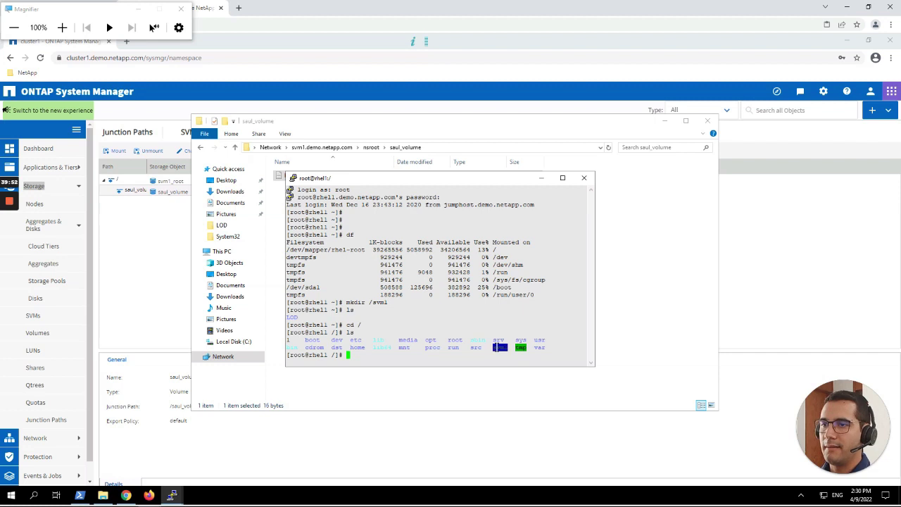
click(62, 28)
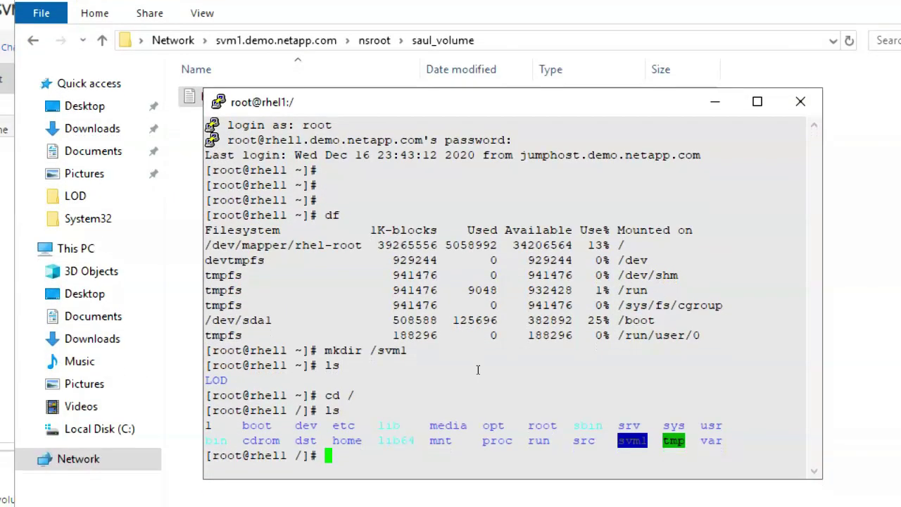
click(344, 303)
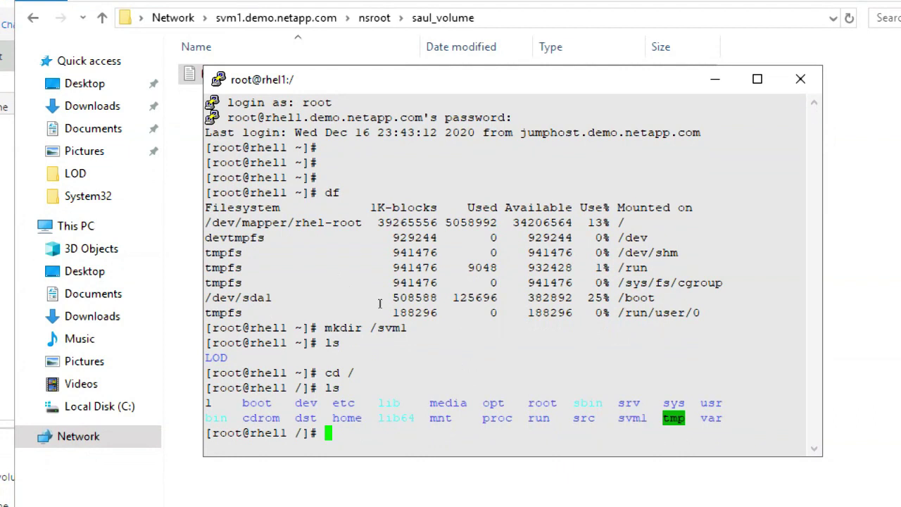
drag(394, 302, 344, 301)
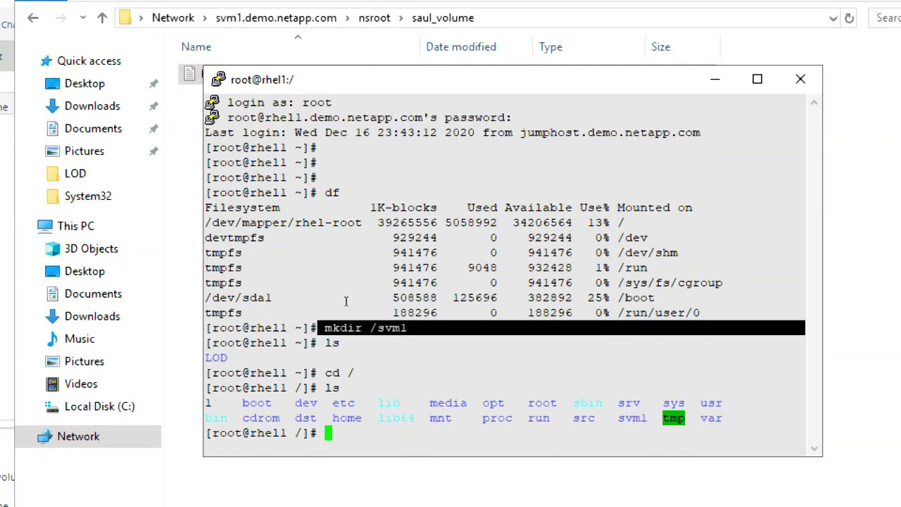
click(497, 350)
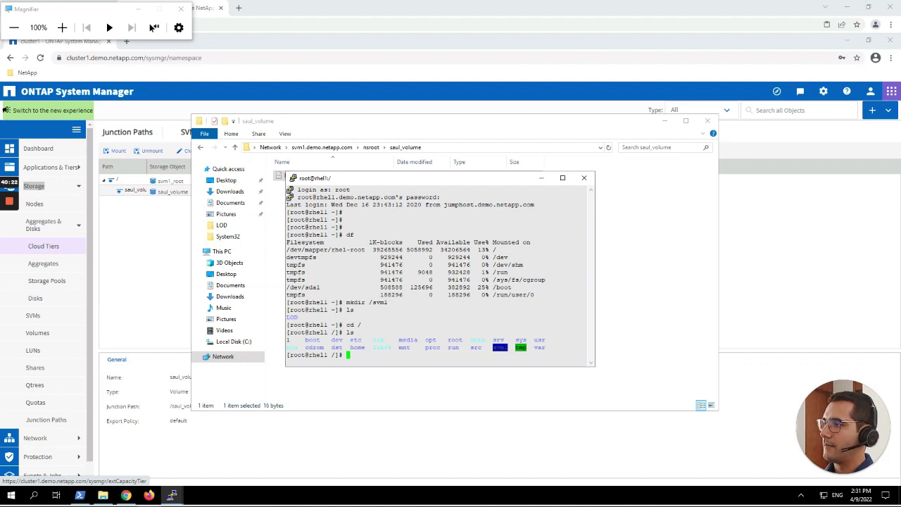
- Append 'svm1:/ /svm1 nfs rw,defaults 0 0' to /etc/fstab with an echo command
click(386, 339)
right_click(366, 347)
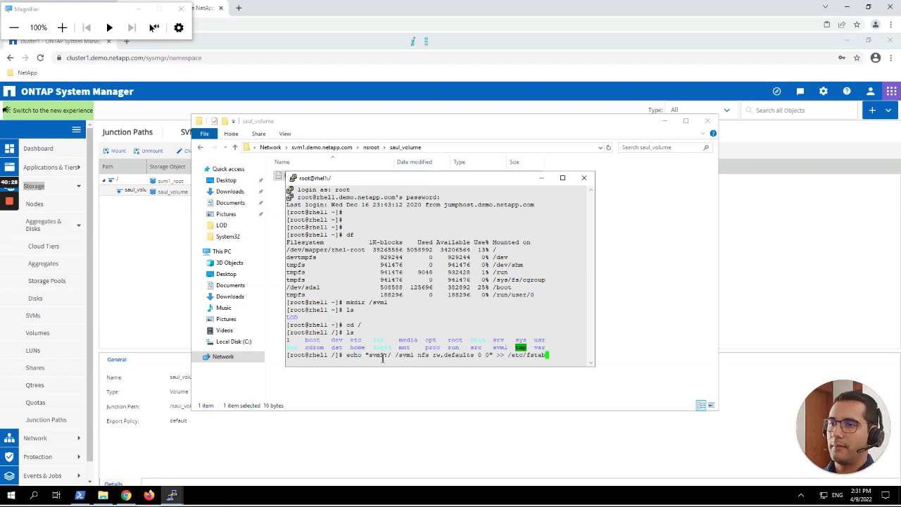
drag(371, 356, 491, 356)
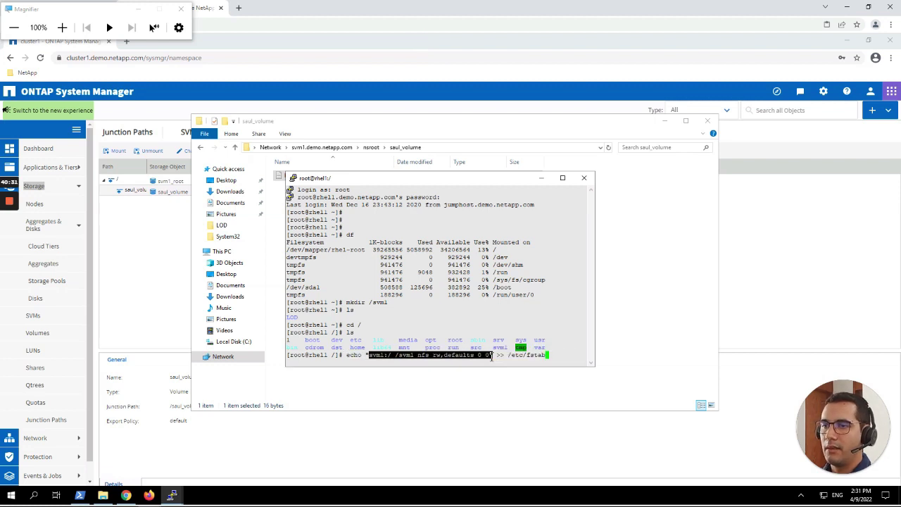
click(552, 359)
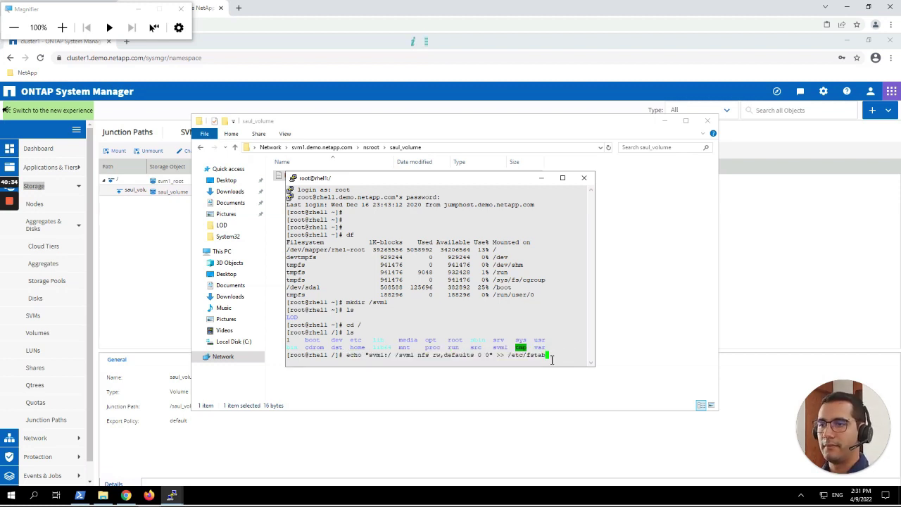
key(Return)
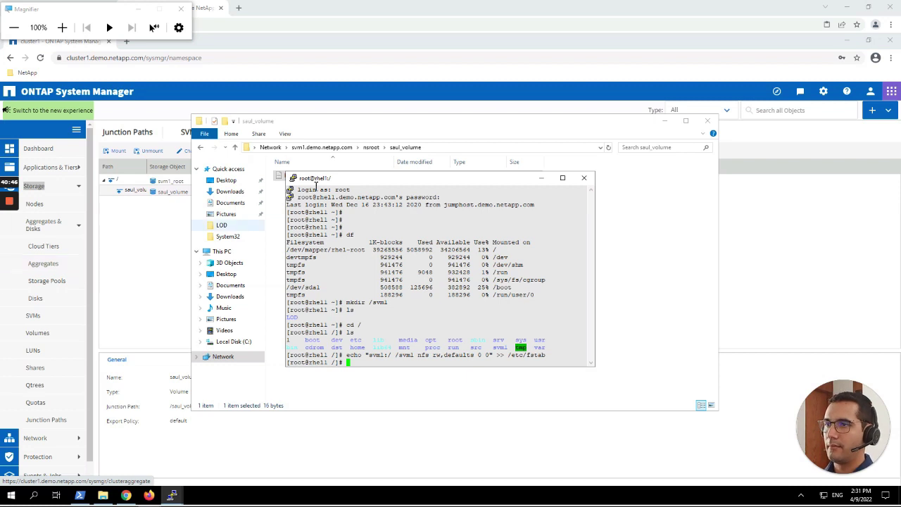
- Run grep svm1 /etc/fstab to confirm the new NFS entry is present
right_click(372, 363)
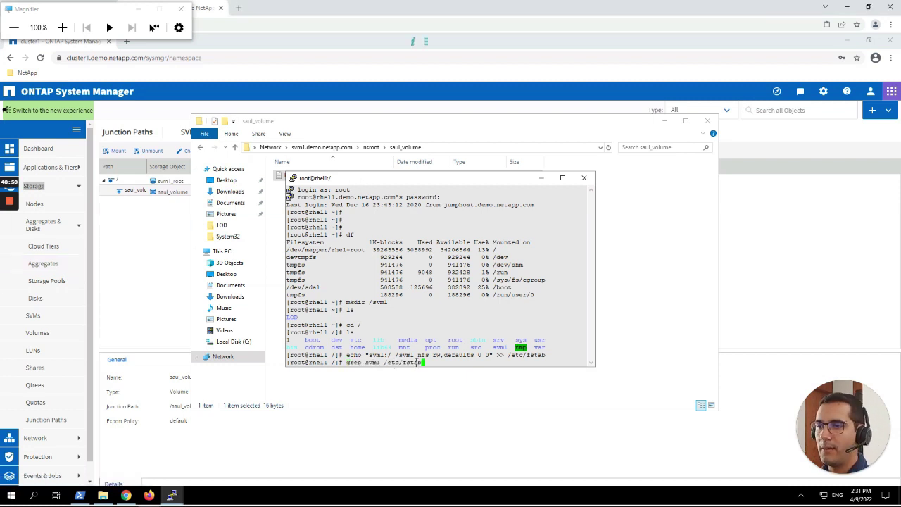
double_click(370, 362)
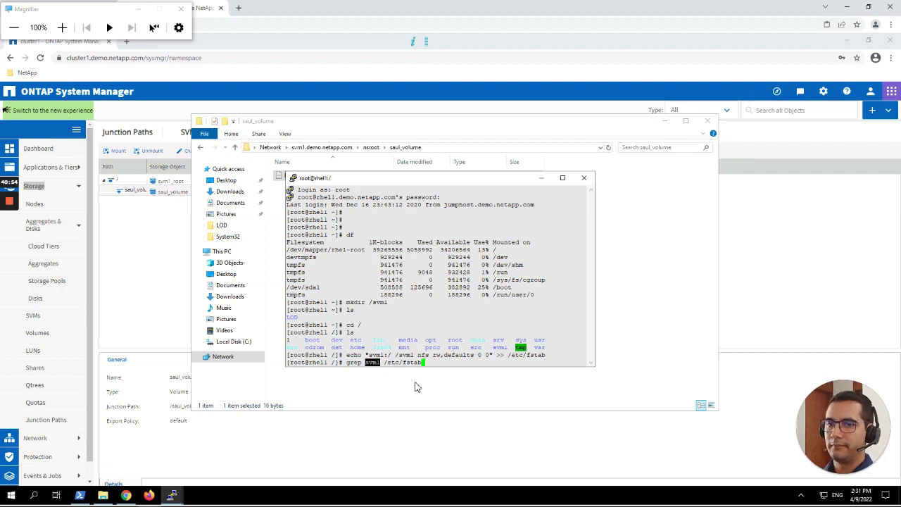
click(415, 363)
key(Return)
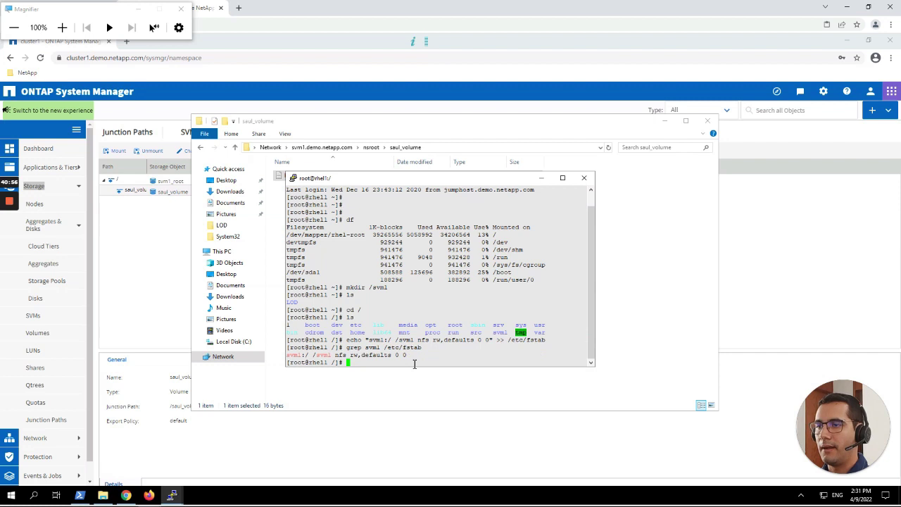
drag(418, 355, 285, 359)
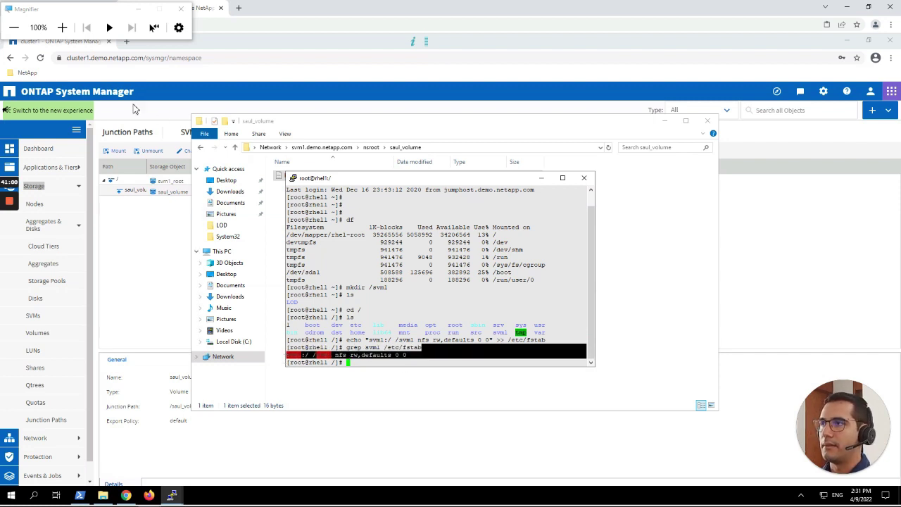
click(62, 27)
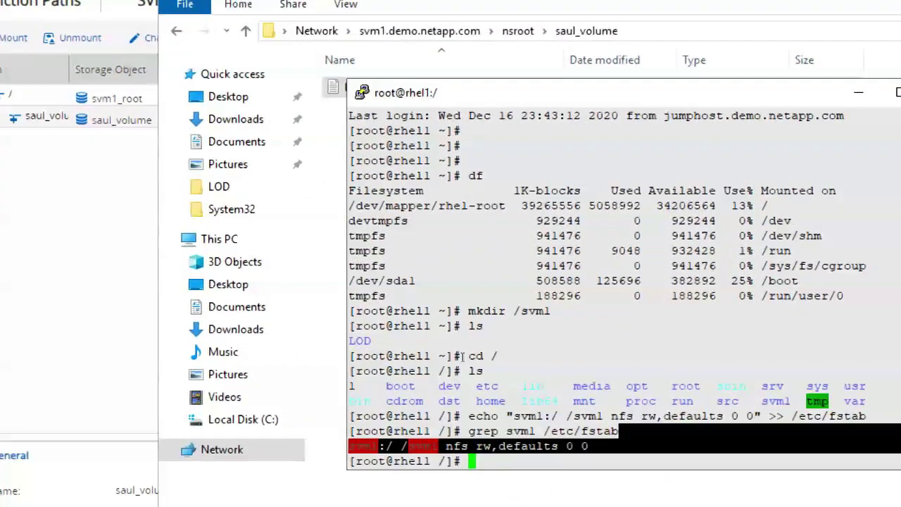
click(436, 350)
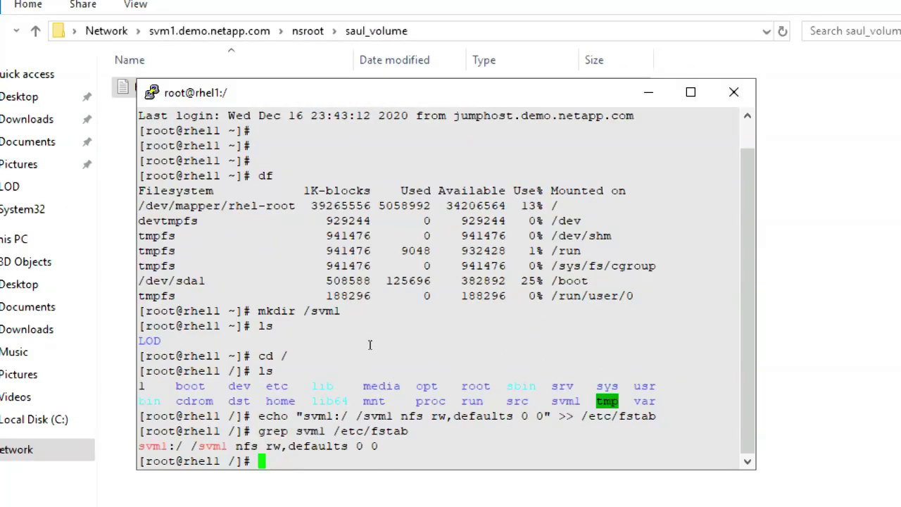
drag(257, 431, 408, 431)
click(339, 356)
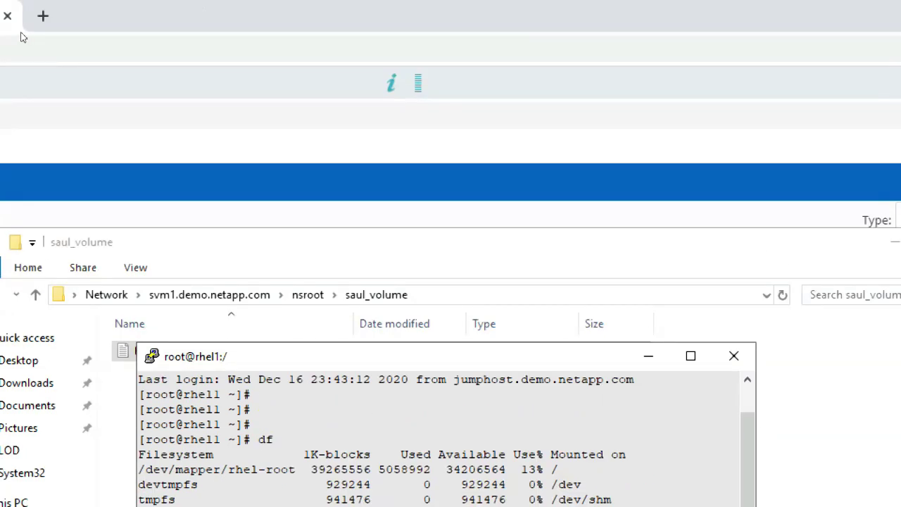
click(24, 36)
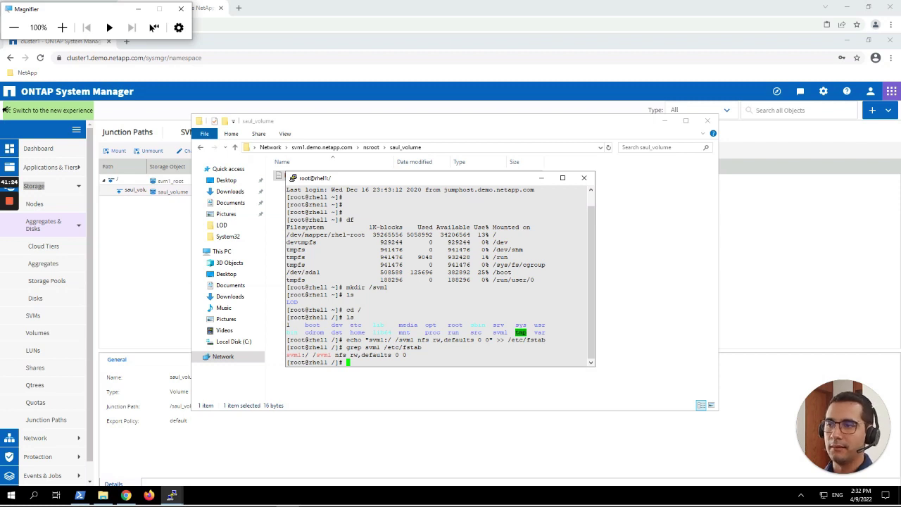
click(345, 362)
- Run mount -a, then df to confirm svm1:/ is mounted on /svm1 at 2% used
text(moun)
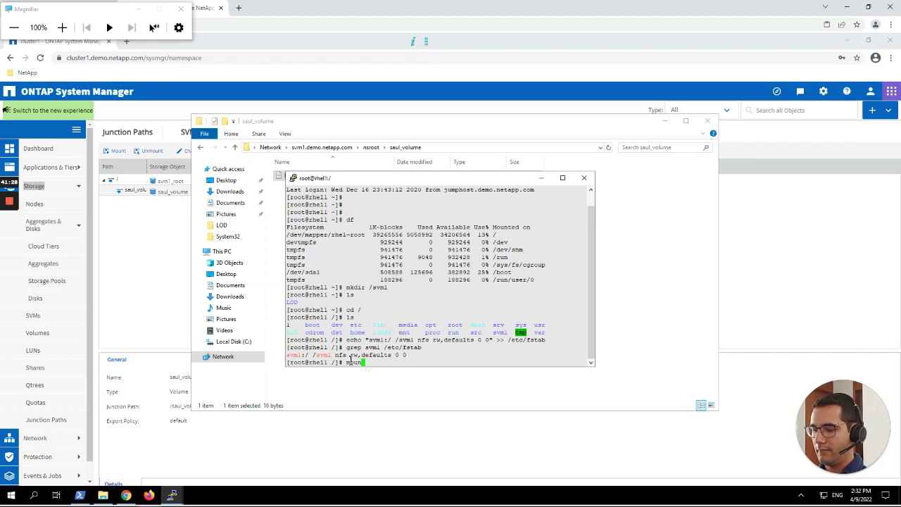
text(t -a)
key(Return)
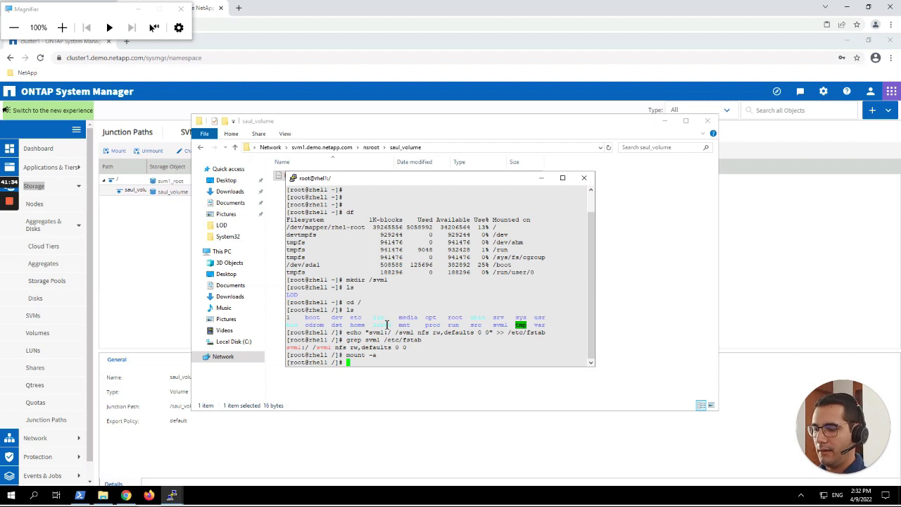
text(df)
key(Return)
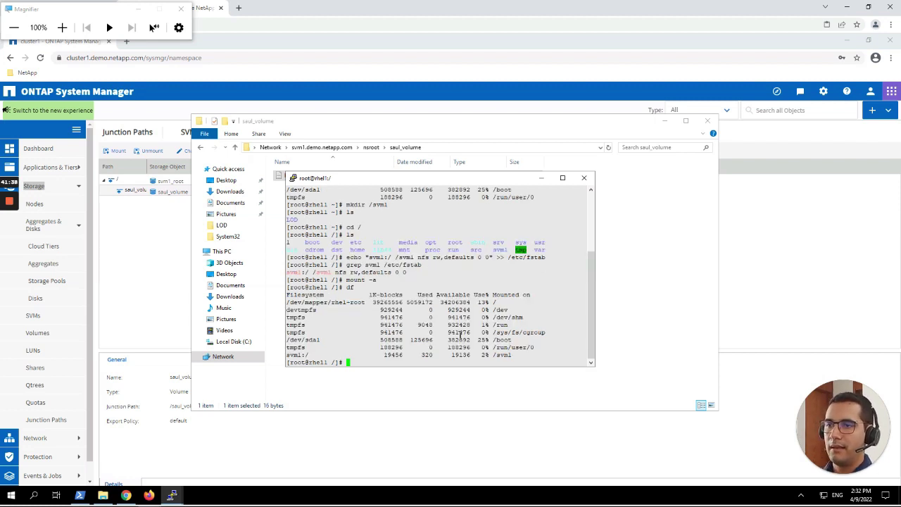
drag(517, 357, 319, 355)
right_click(319, 355)
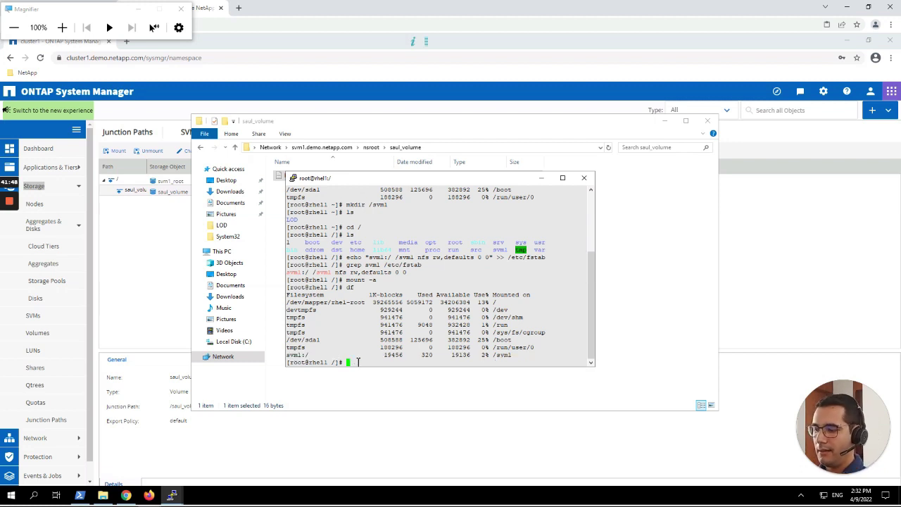
text(cd )
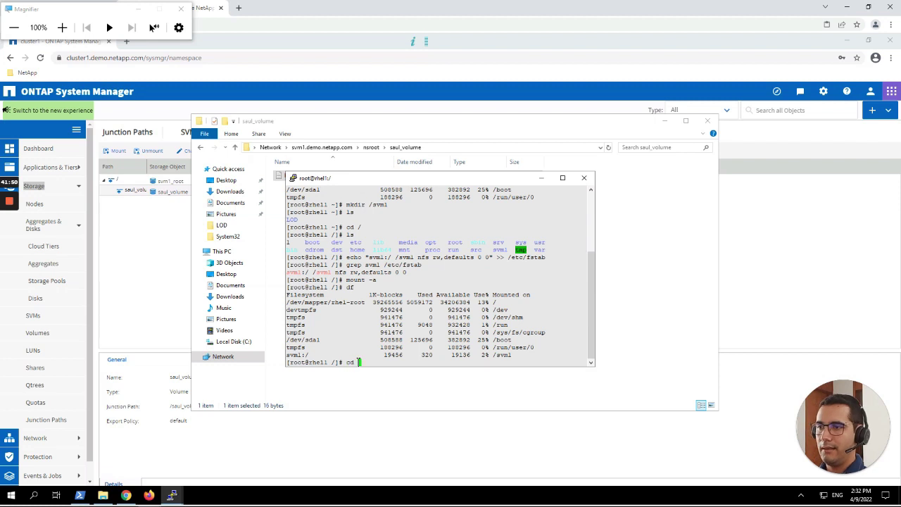
text(svm1)
- Enter /svm1, list it, then move into saul_volume and list its hello.txt file
key(Return)
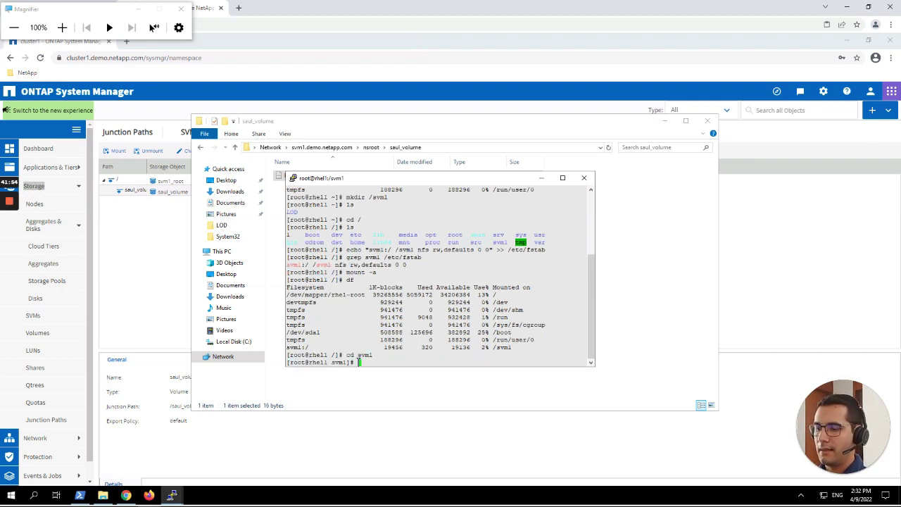
text(ls)
key(Return)
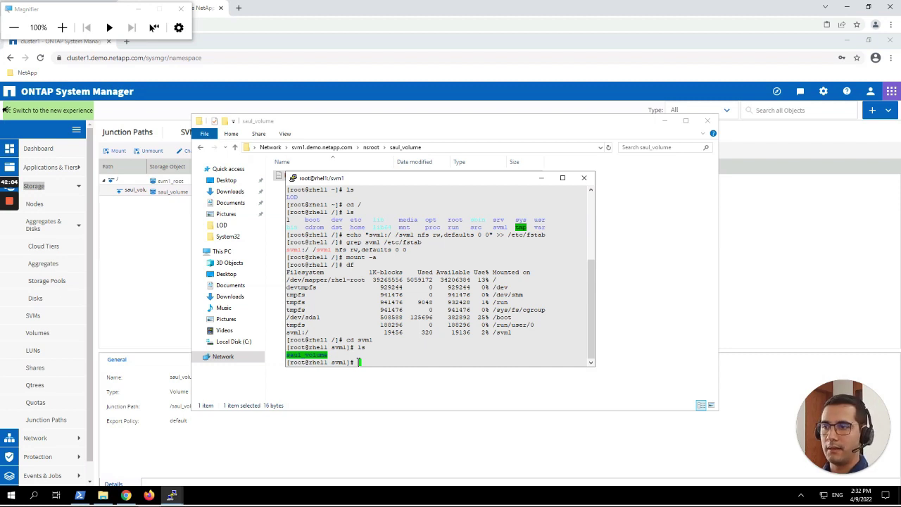
text(cd sau)
key(Tab)
key(Return)
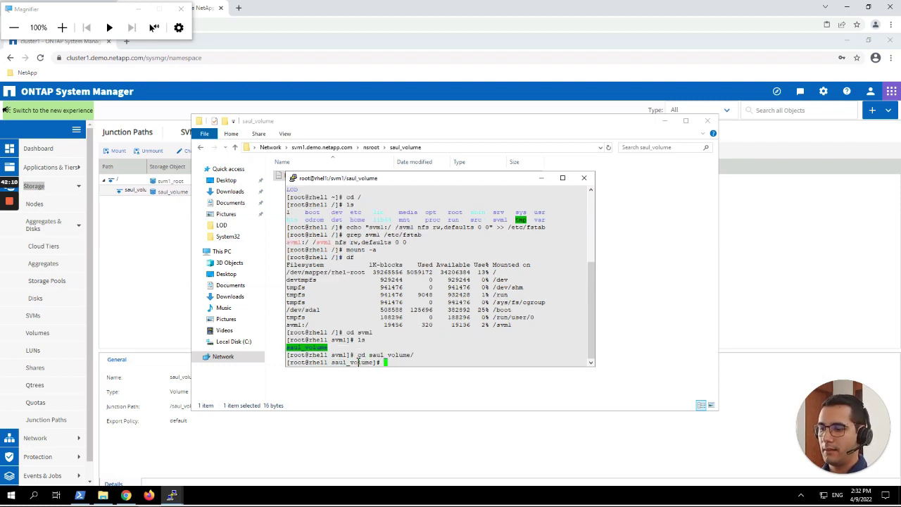
text(ls)
key(Return)
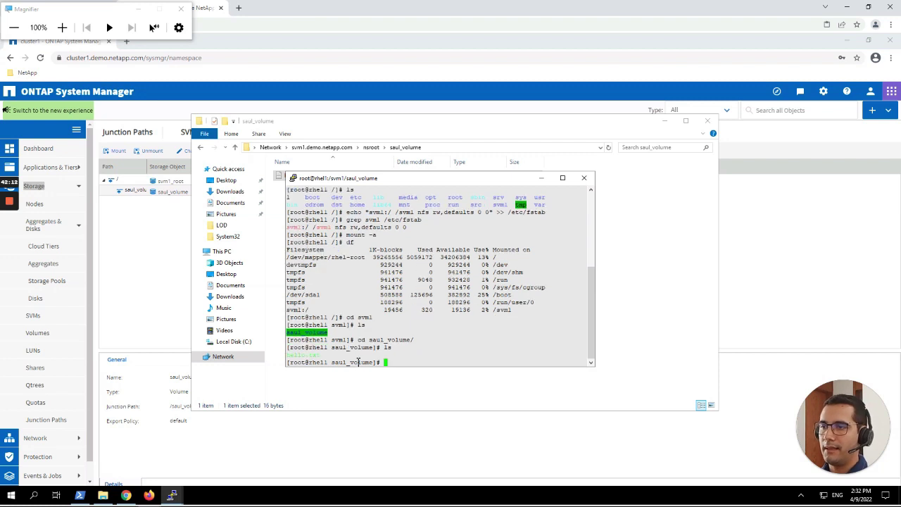
drag(327, 357, 287, 357)
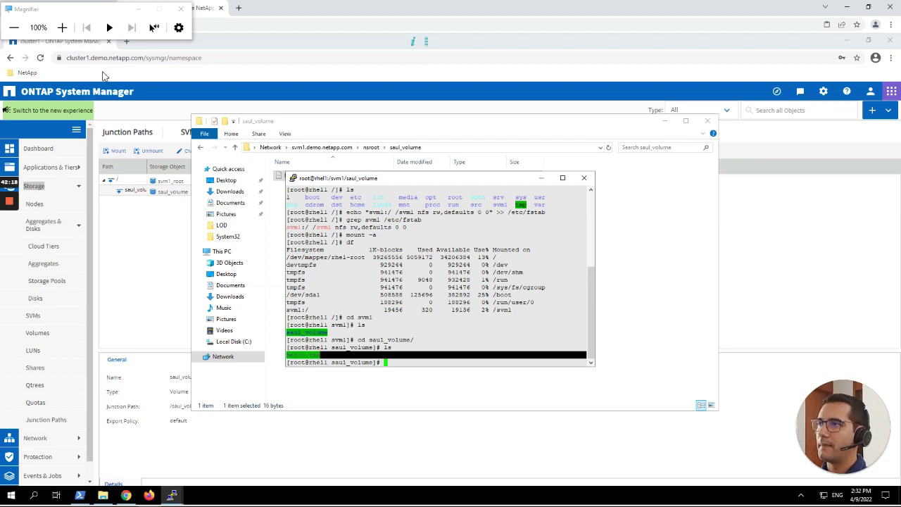
click(61, 28)
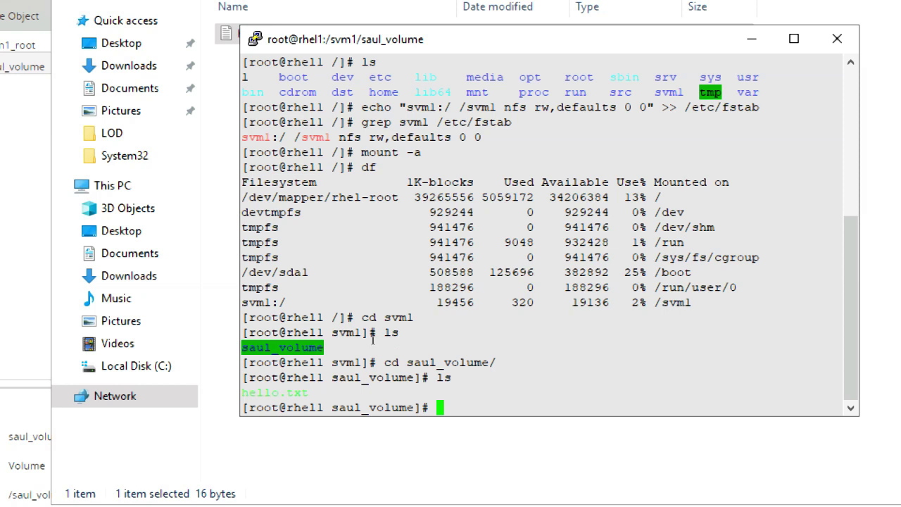
- Print hello.txt with cat, showing 'Hello from Saul!'
drag(406, 362, 497, 361)
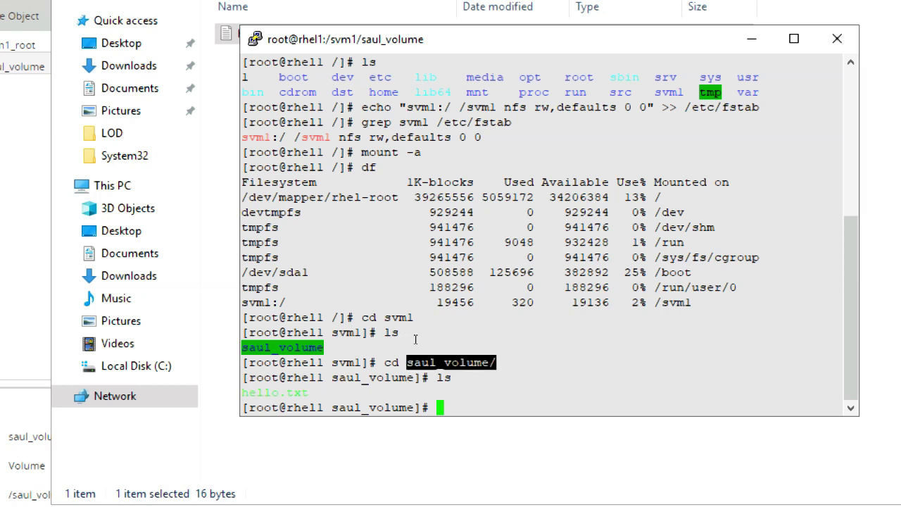
click(386, 365)
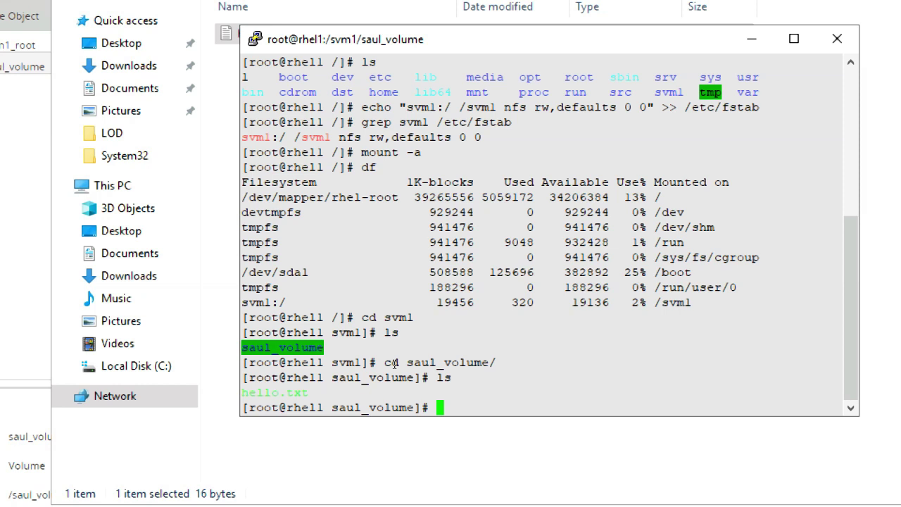
text(cat hello.txt)
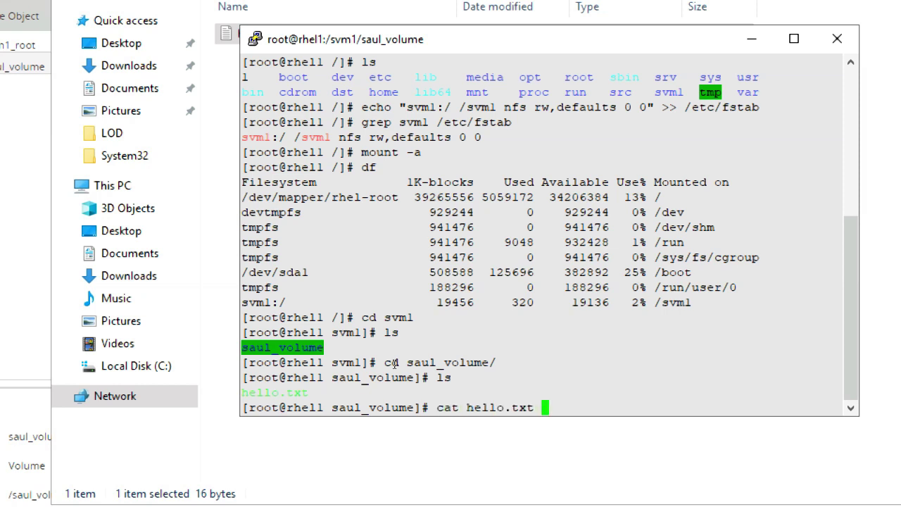
key(Return)
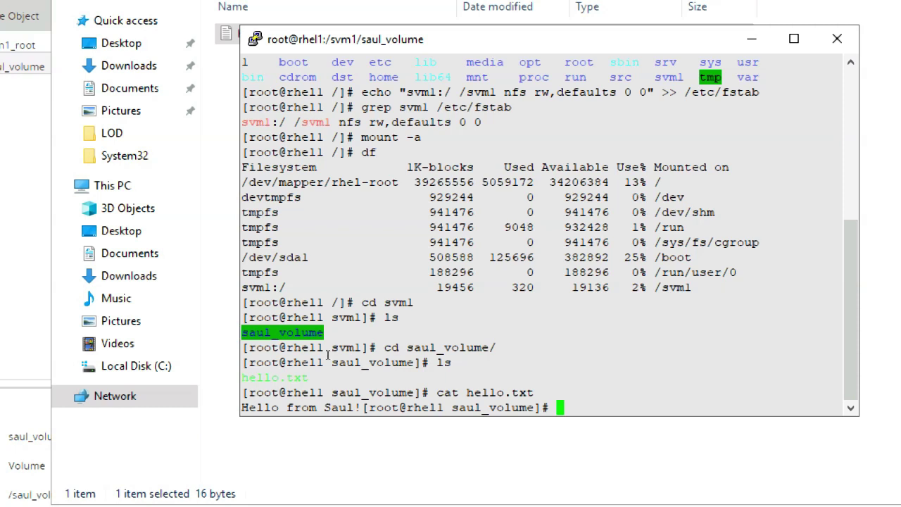
drag(369, 407, 241, 407)
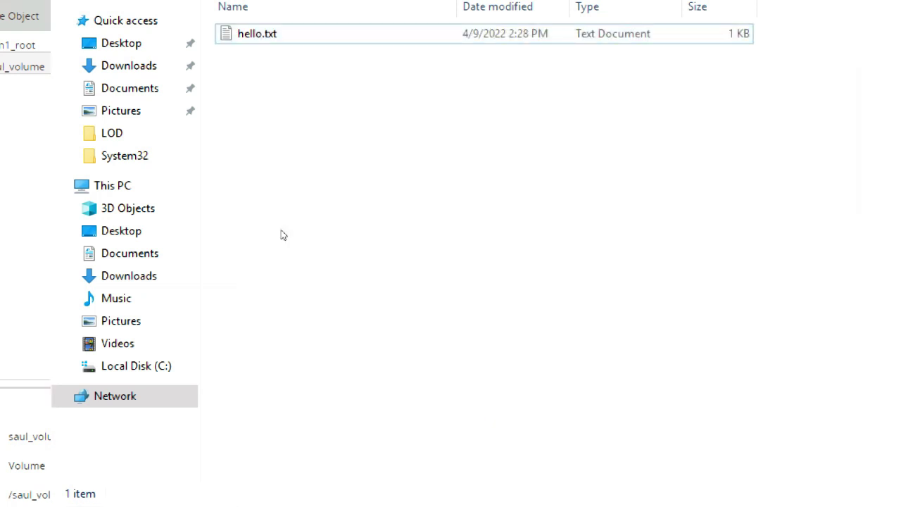
- Open hello.txt in Notepad, save it from Windows, and close Notepad
key(Return)
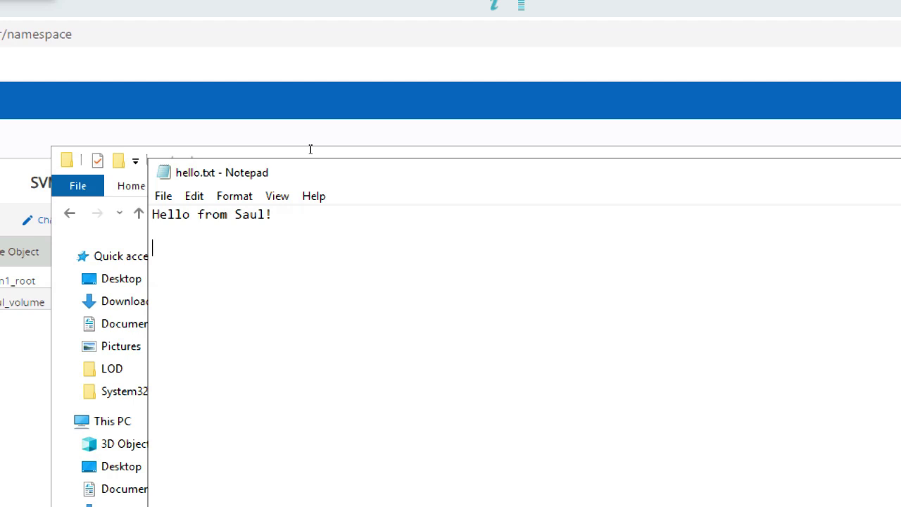
key(alt)
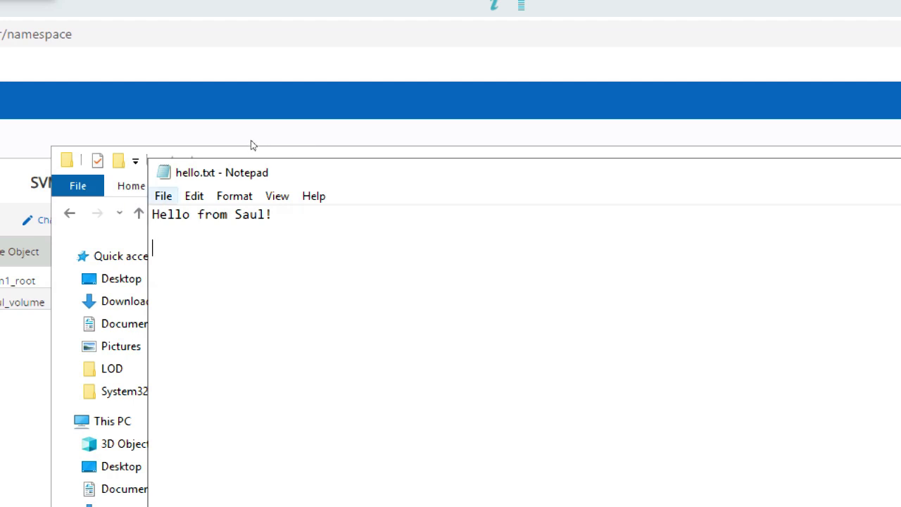
key(f)
key(Down)
key(Down)
key(Return)
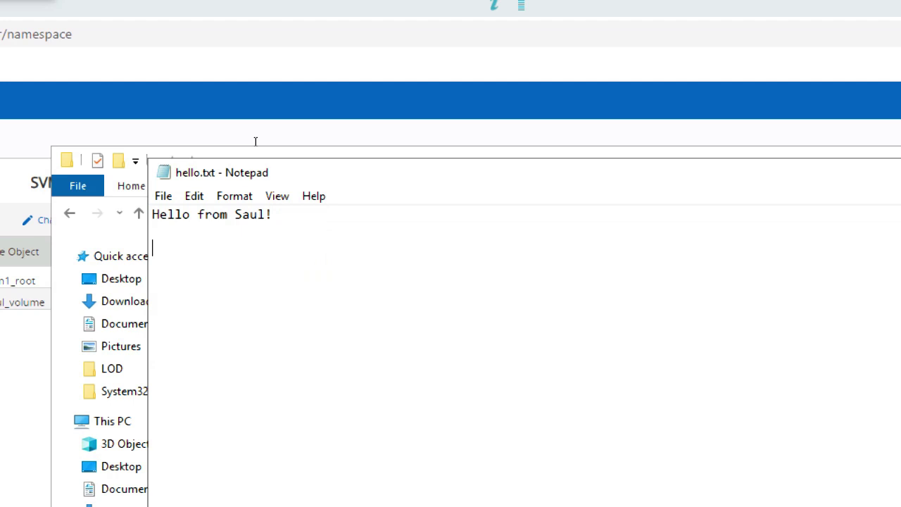
key(alt+space)
key(c)
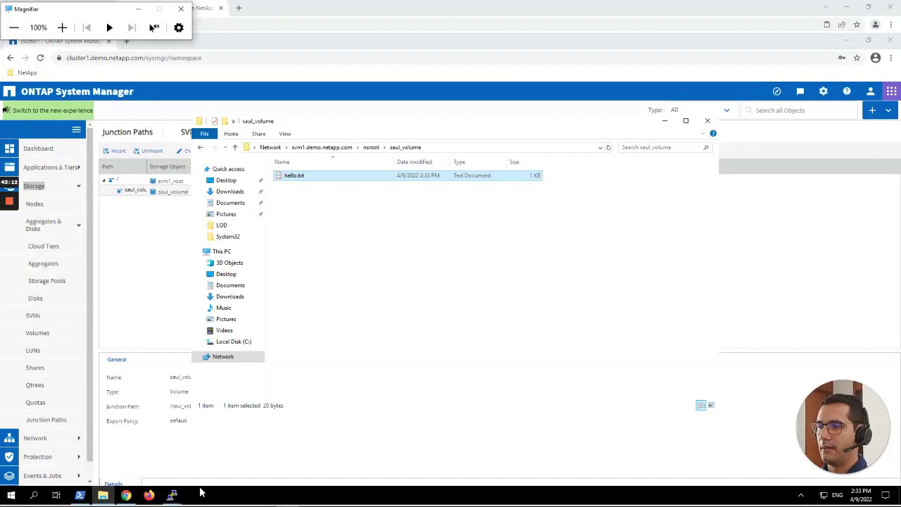
- Back in the rhel1 PuTTY session, rerun cat hello.txt to see 'Hello from Saul!' on its own line
click(174, 494)
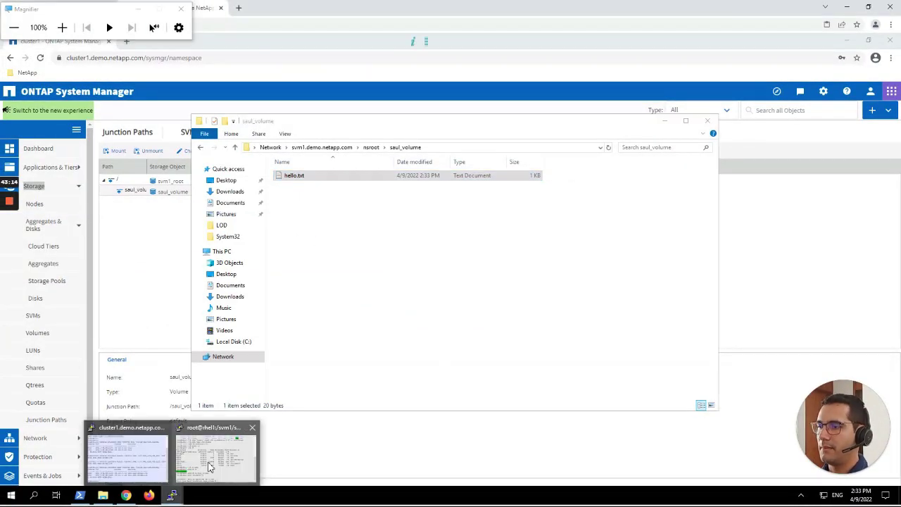
click(209, 467)
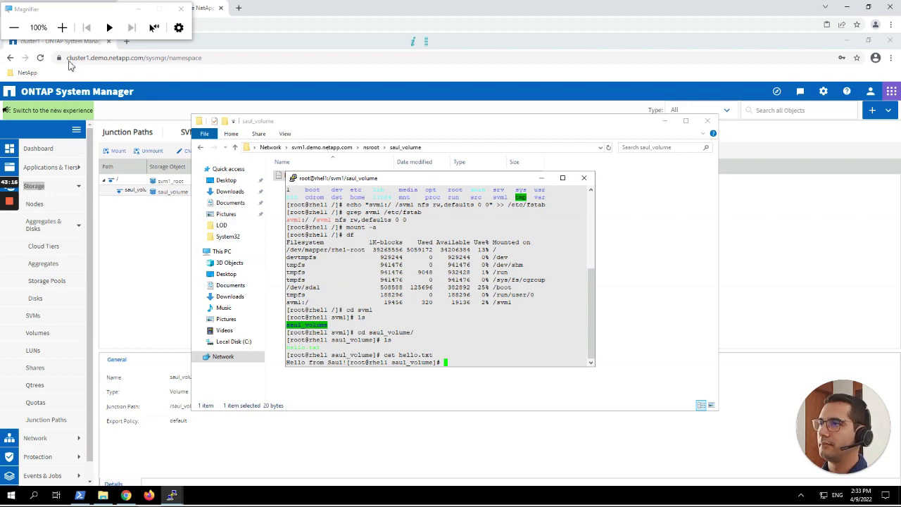
click(62, 27)
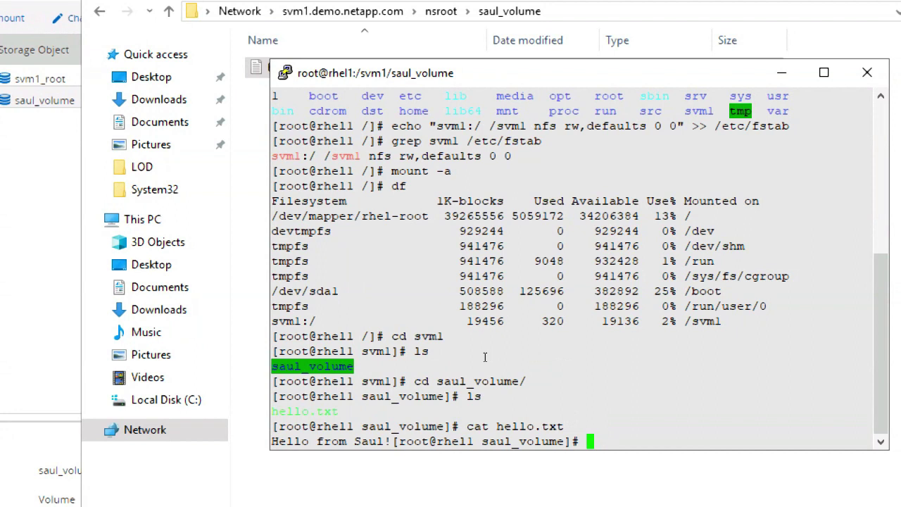
key(Up)
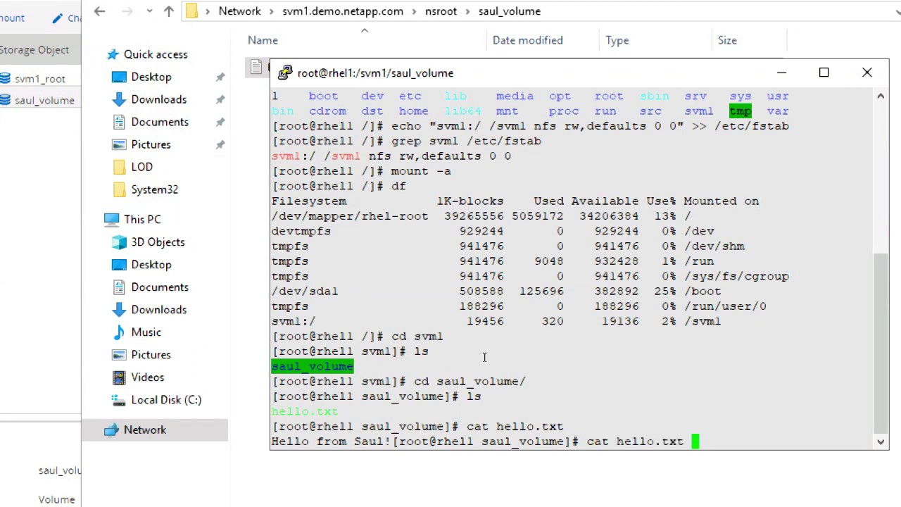
key(Return)
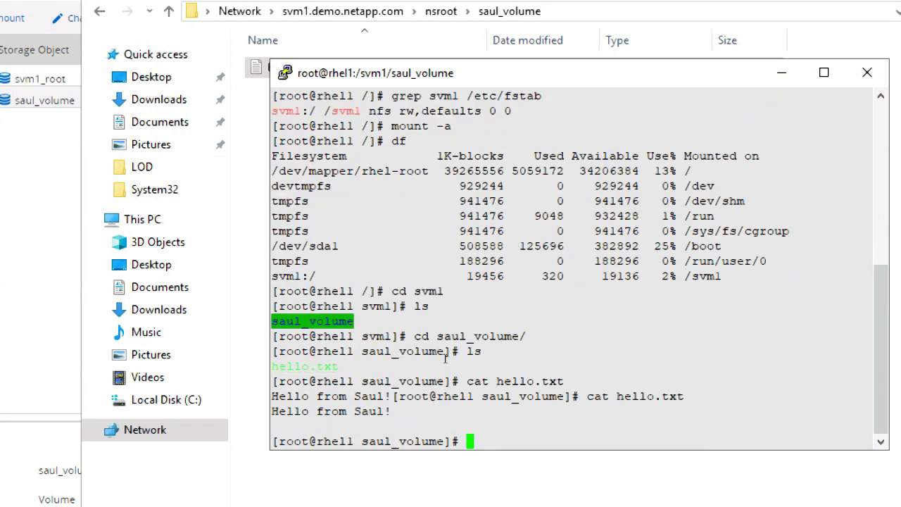
drag(870, 442, 270, 338)
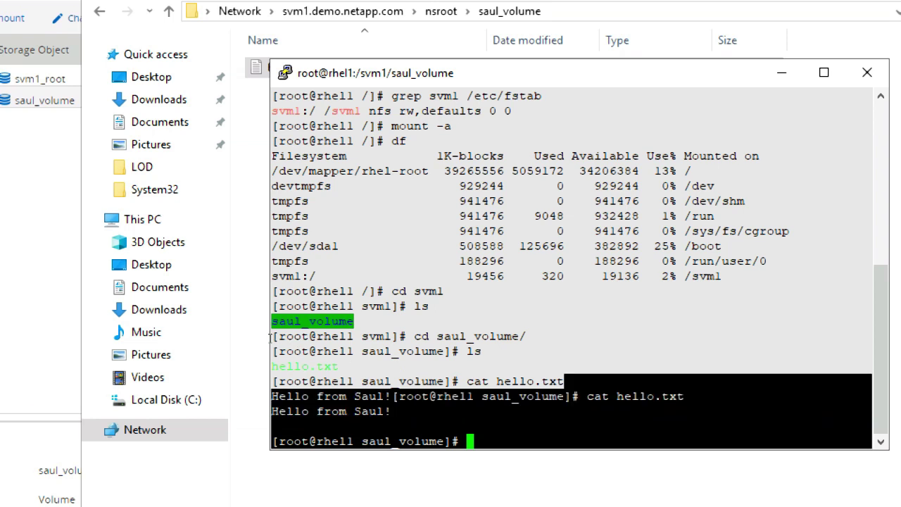
click(421, 359)
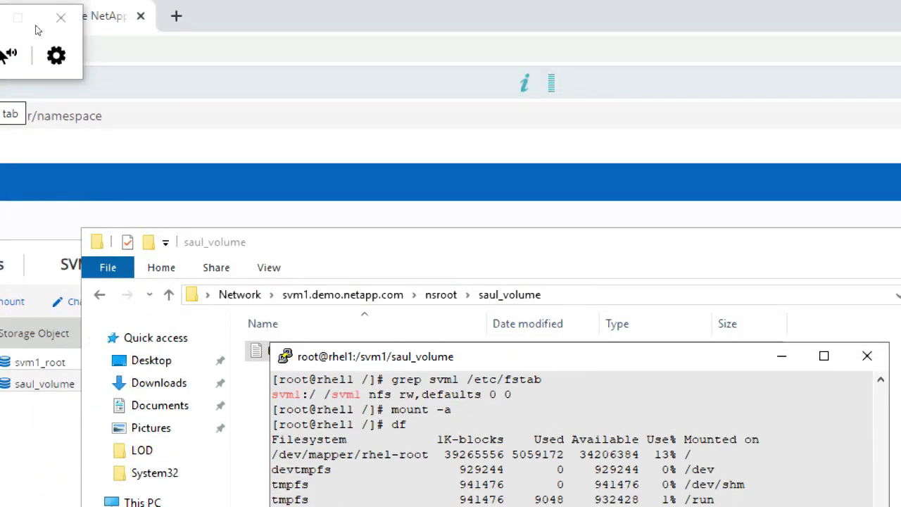
key(super+minus)
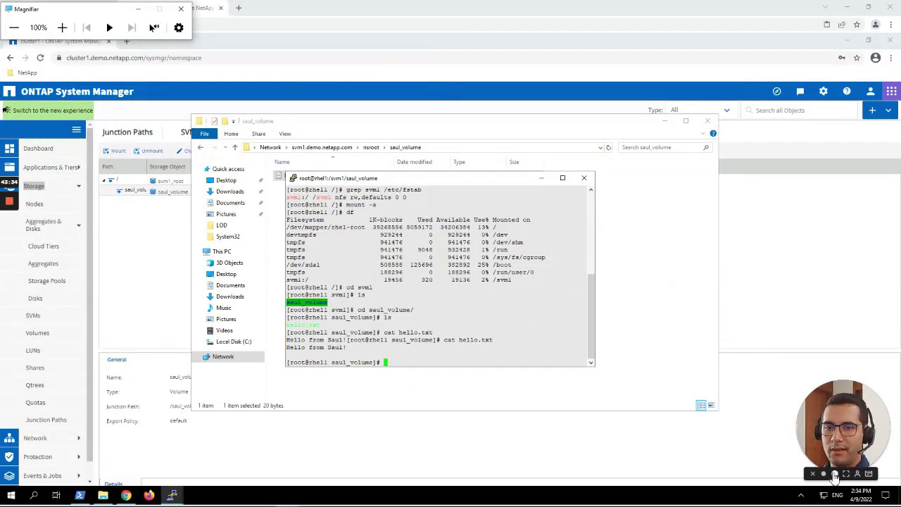
click(835, 475)
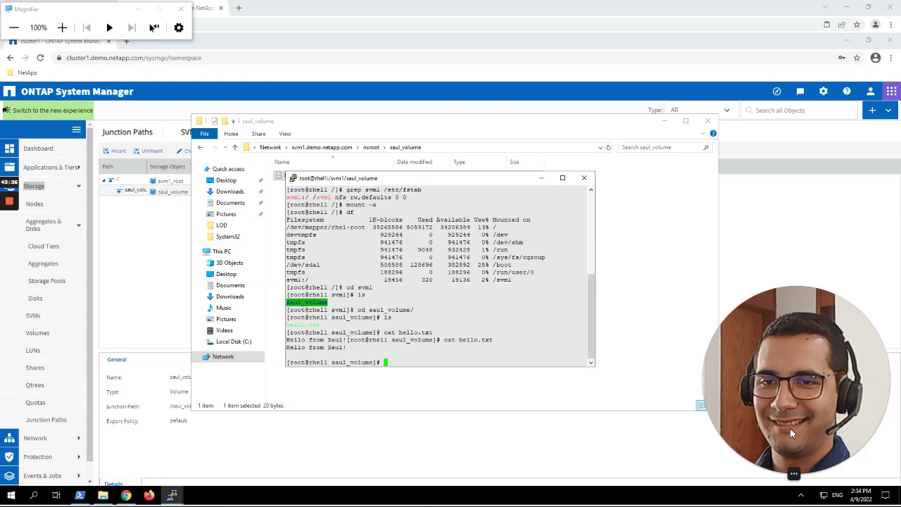